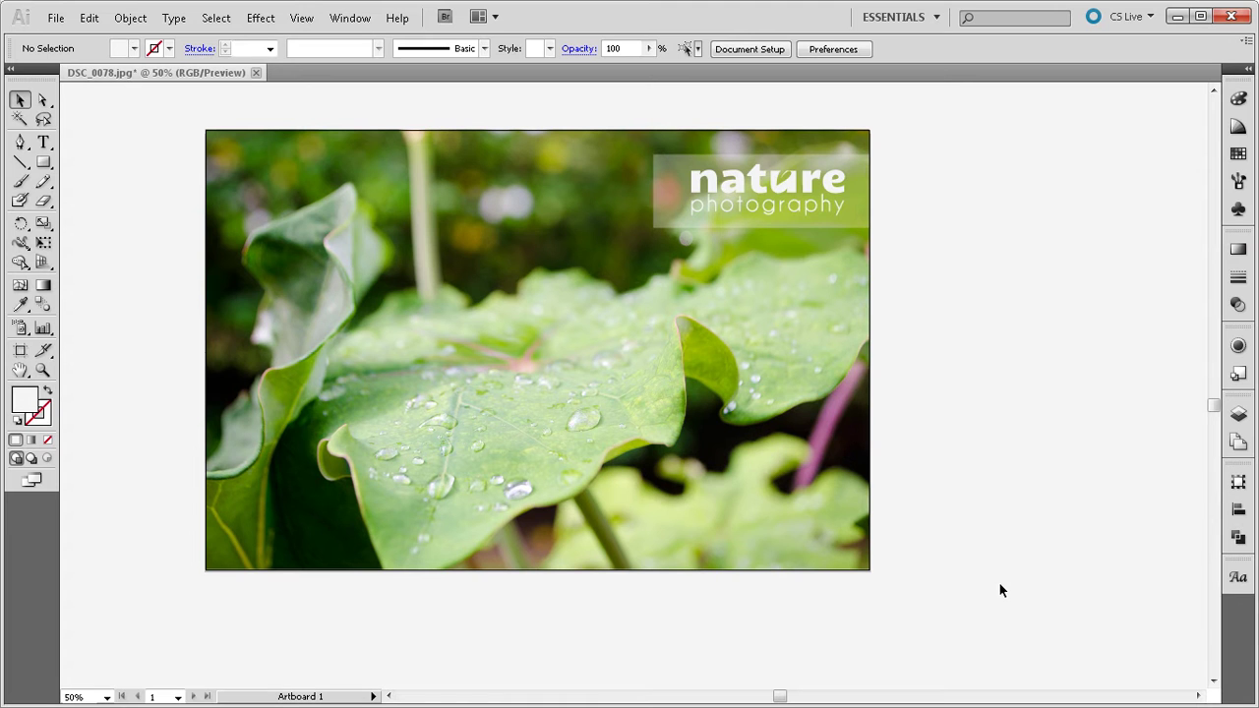
- Zoom the finished logo to 100% and pan so the 'nature' text with its leaf cut-out is visible
{"action": "key", "text": "ctrl+plus"}
{"action": "key", "text": "ctrl+plus"}
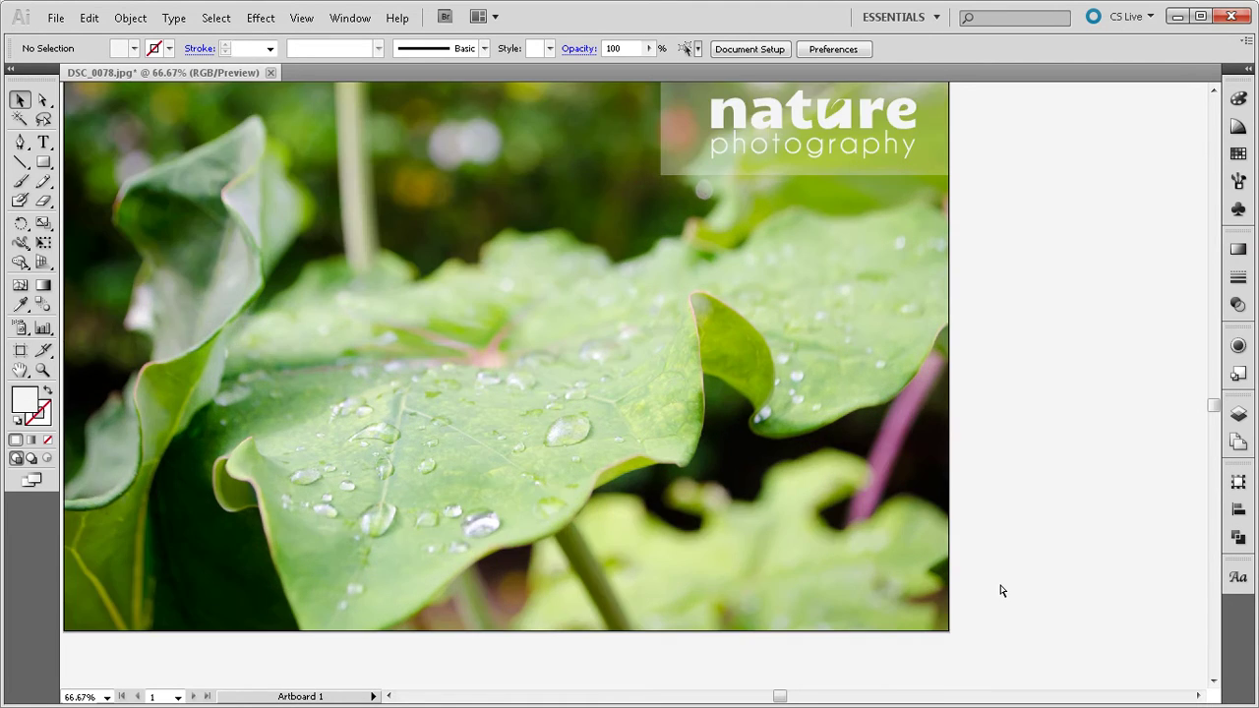
{"action": "left_click_drag", "start_coordinate": [1031, 305], "coordinate": [766, 605]}
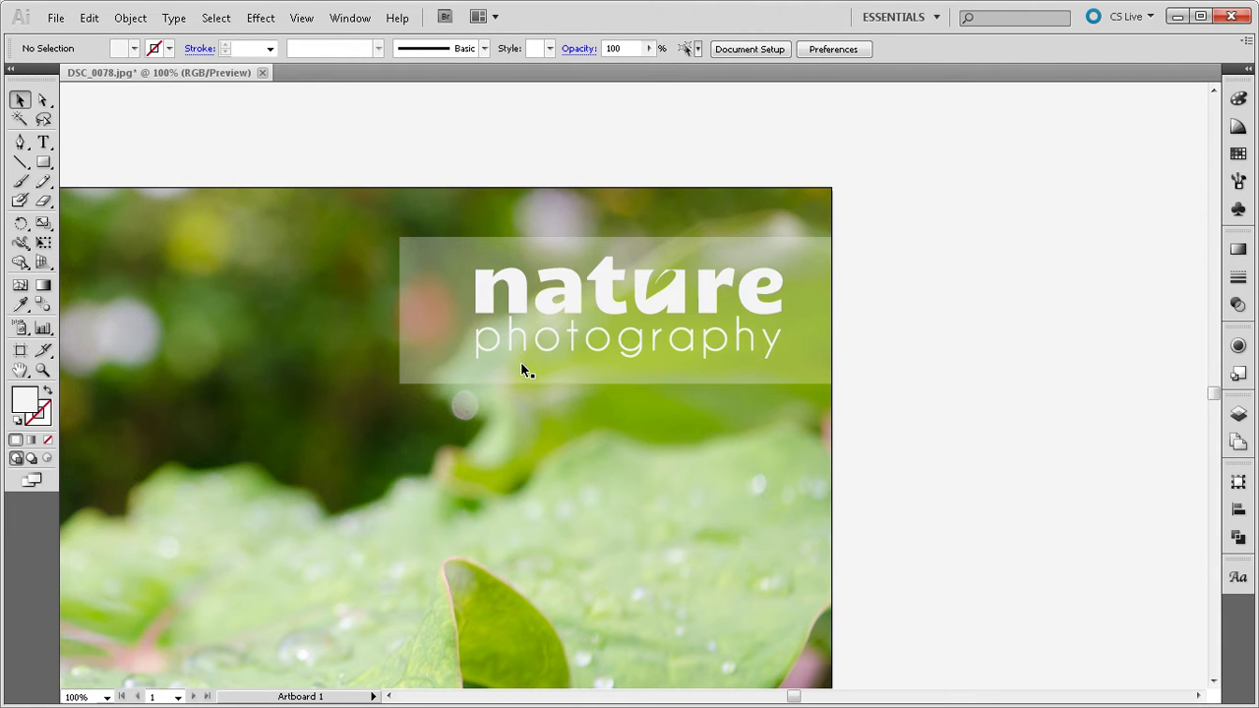
- Create a new 1440 × 954 px document through File > New
{"action": "left_click", "coordinate": [56, 18]}
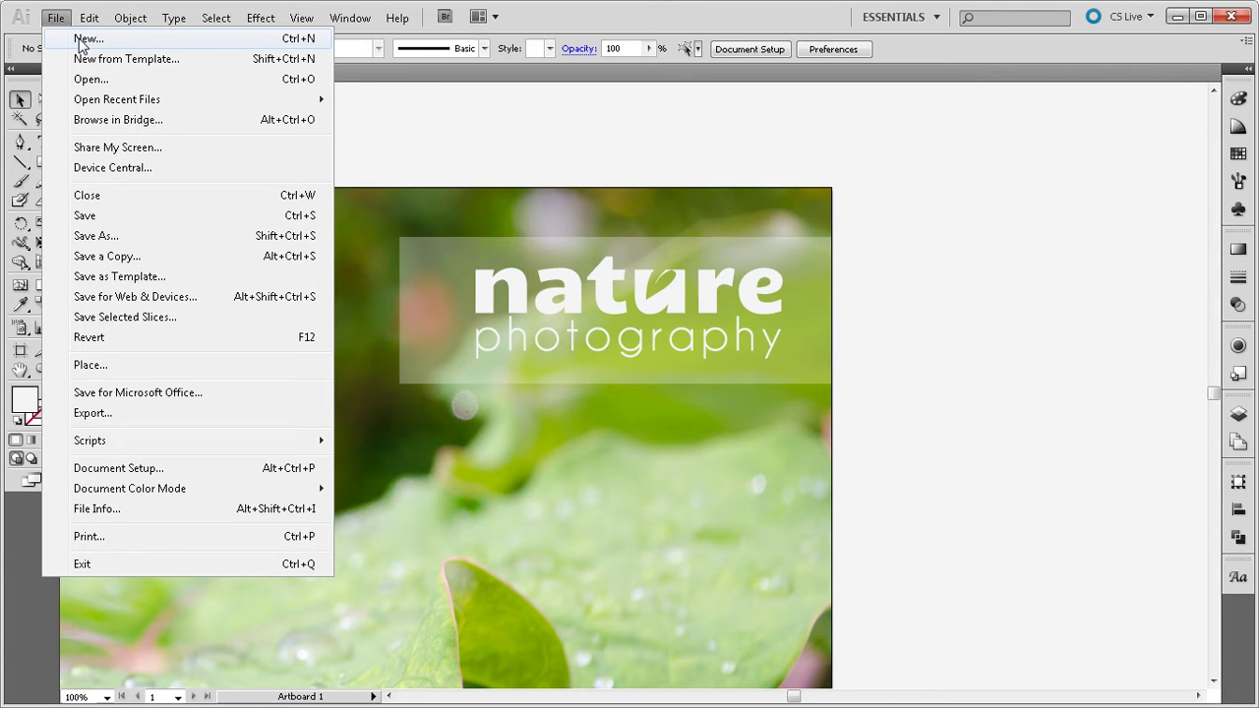
{"action": "left_click", "coordinate": [81, 40]}
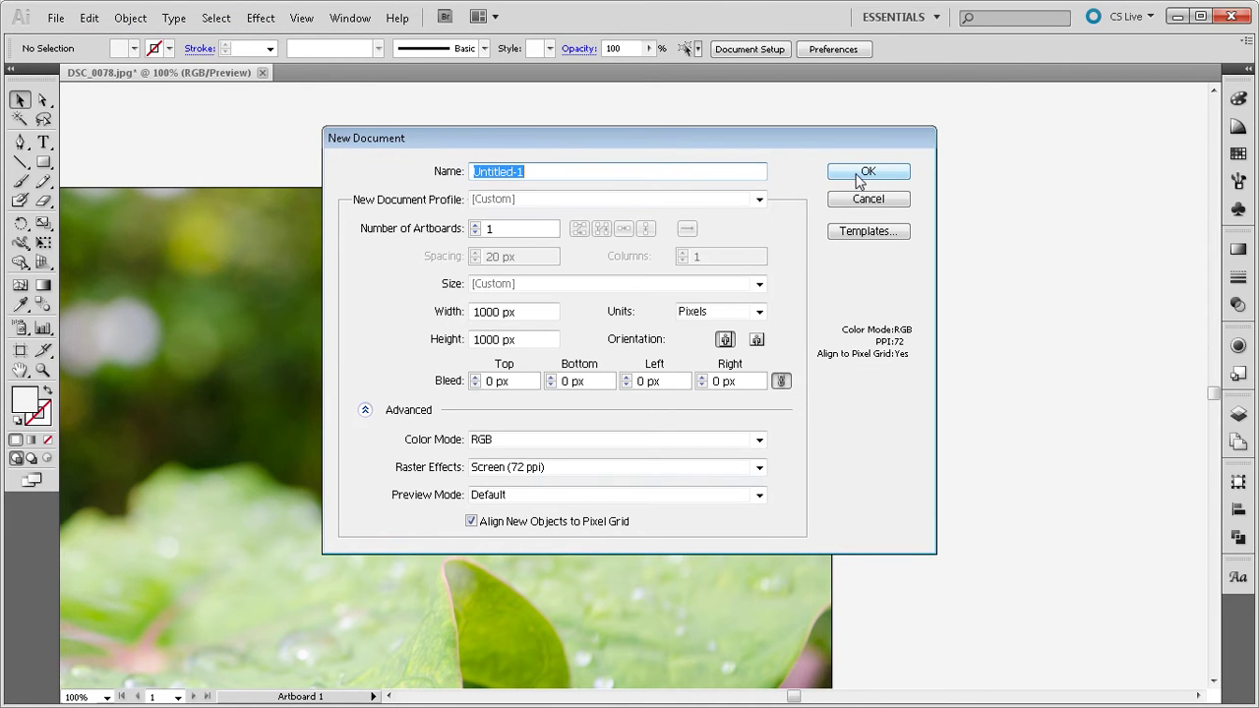
{"action": "key", "text": "Tab"}
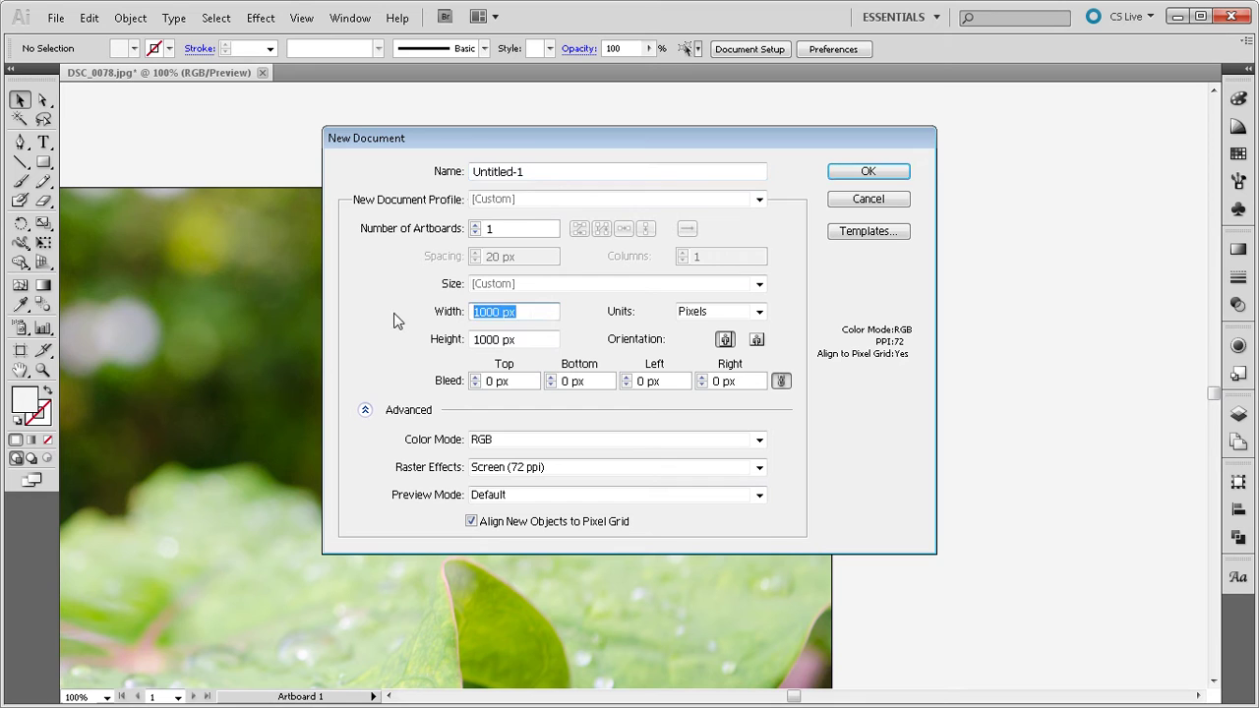
{"action": "type", "text": "1440"}
{"action": "key", "text": "Tab"}
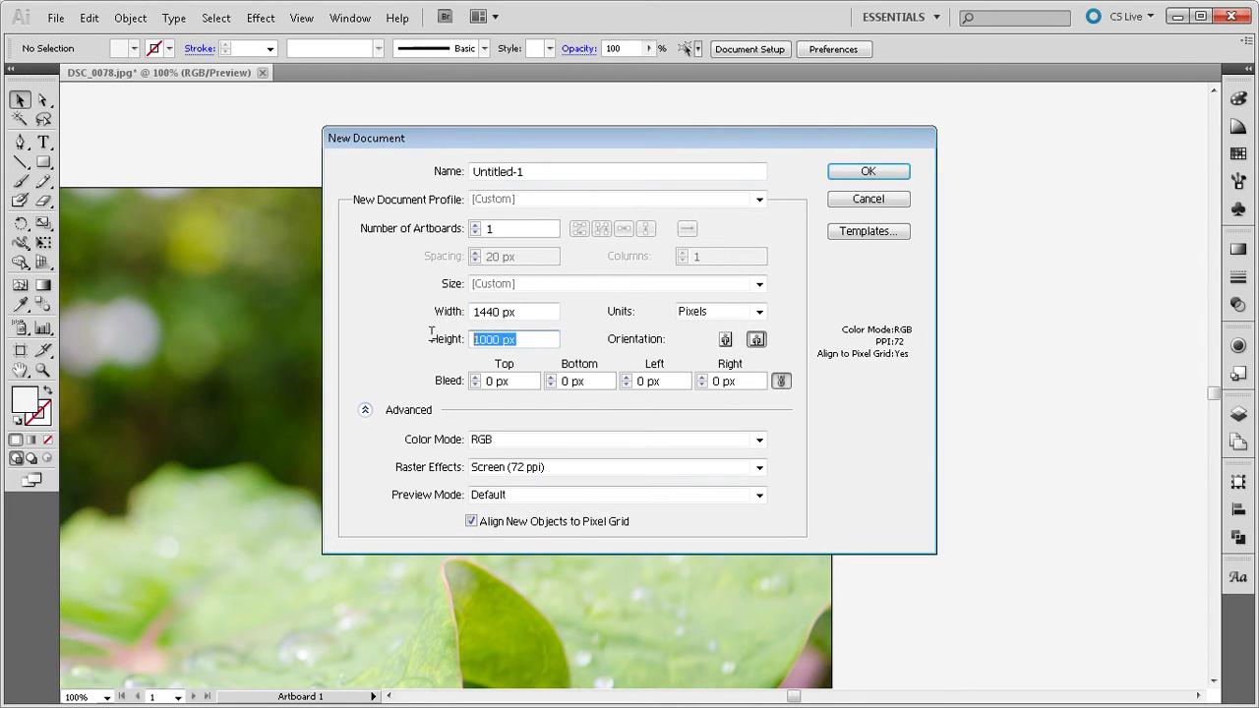
{"action": "type", "text": "954"}
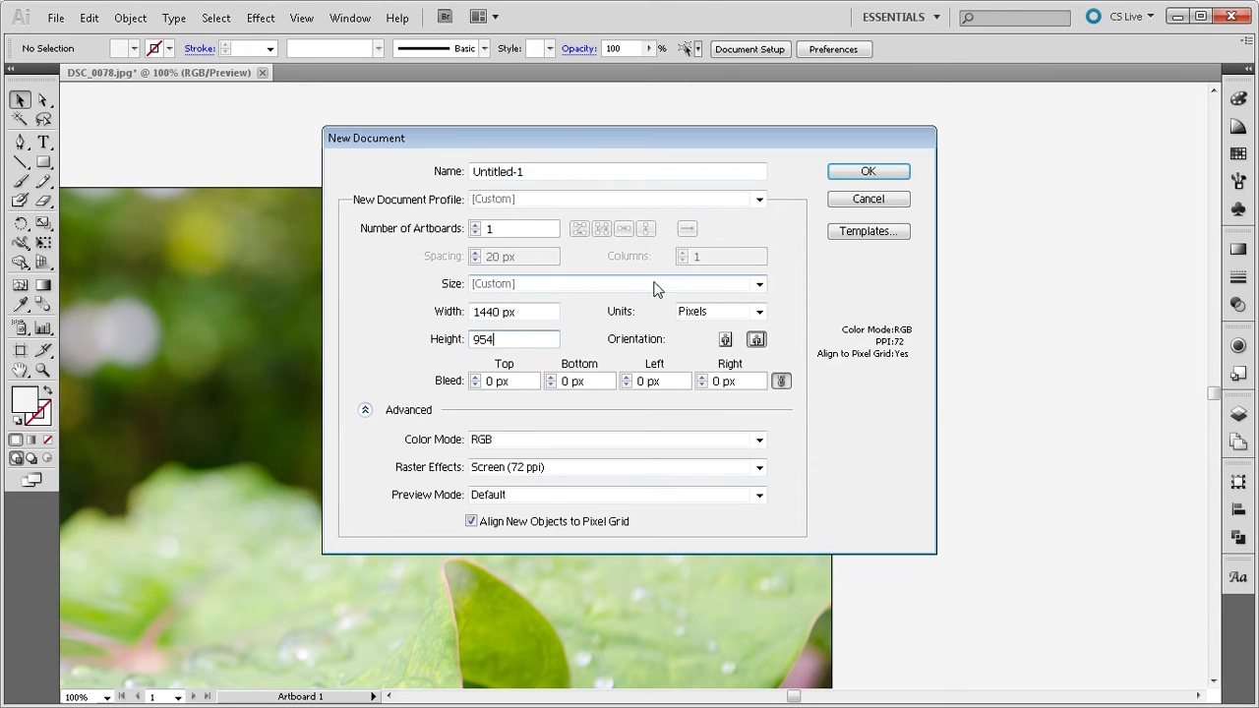
{"action": "left_click", "coordinate": [866, 175]}
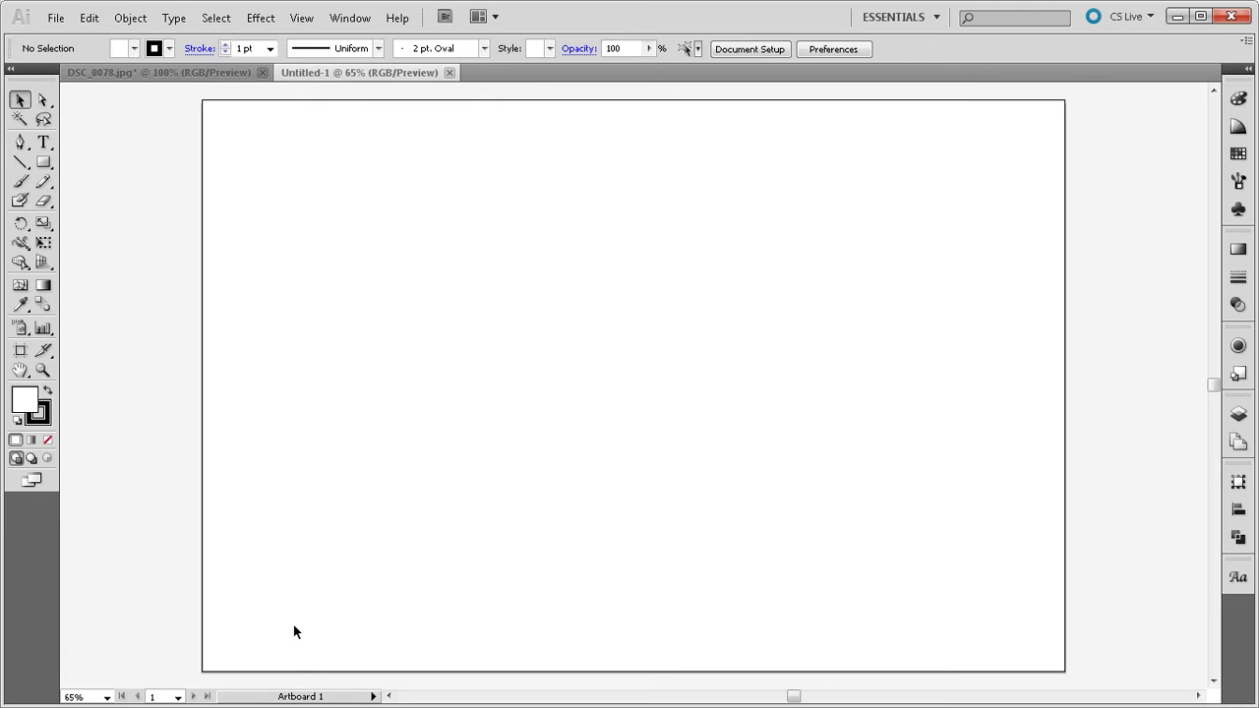
- Drag the leaf photo from Explorer toward Illustrator and switch to the Untitled-1 document
{"action": "key", "text": "alt+Tab"}
{"action": "key", "text": "alt+Tab"}
{"action": "key", "text": "alt+Tab"}
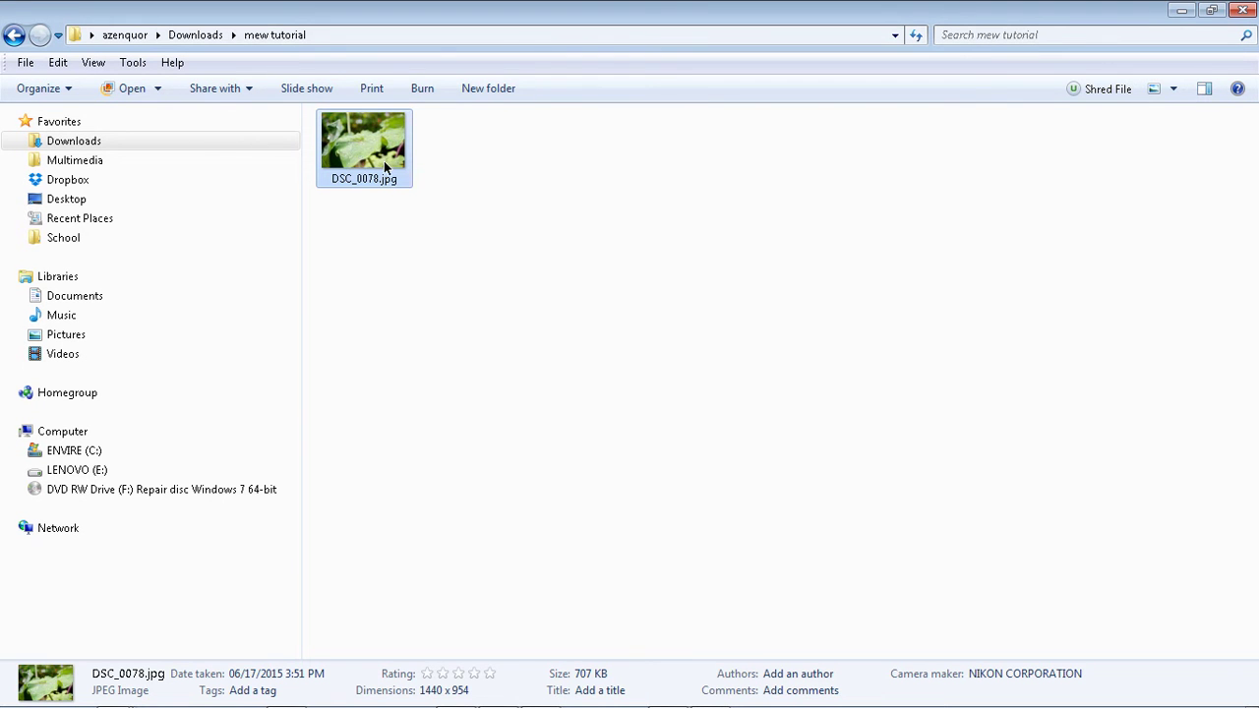
{"action": "left_click_drag", "start_coordinate": [384, 160], "coordinate": [543, 373]}
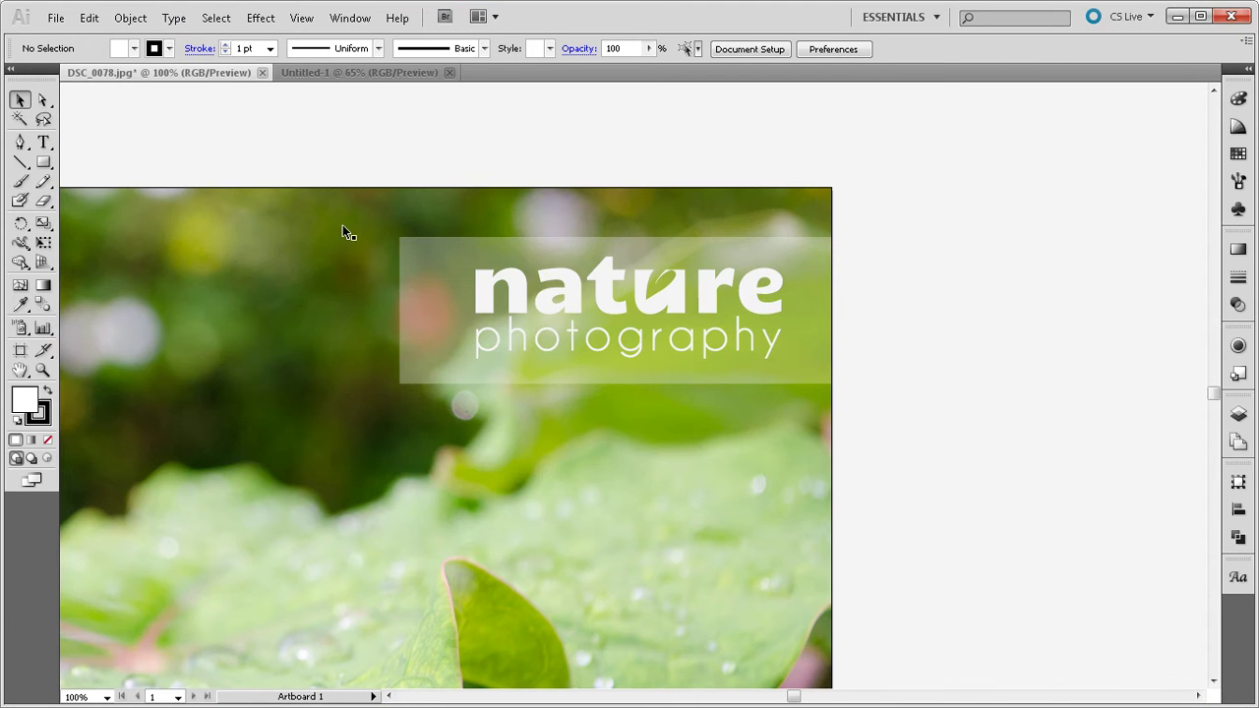
{"action": "left_click", "coordinate": [331, 74]}
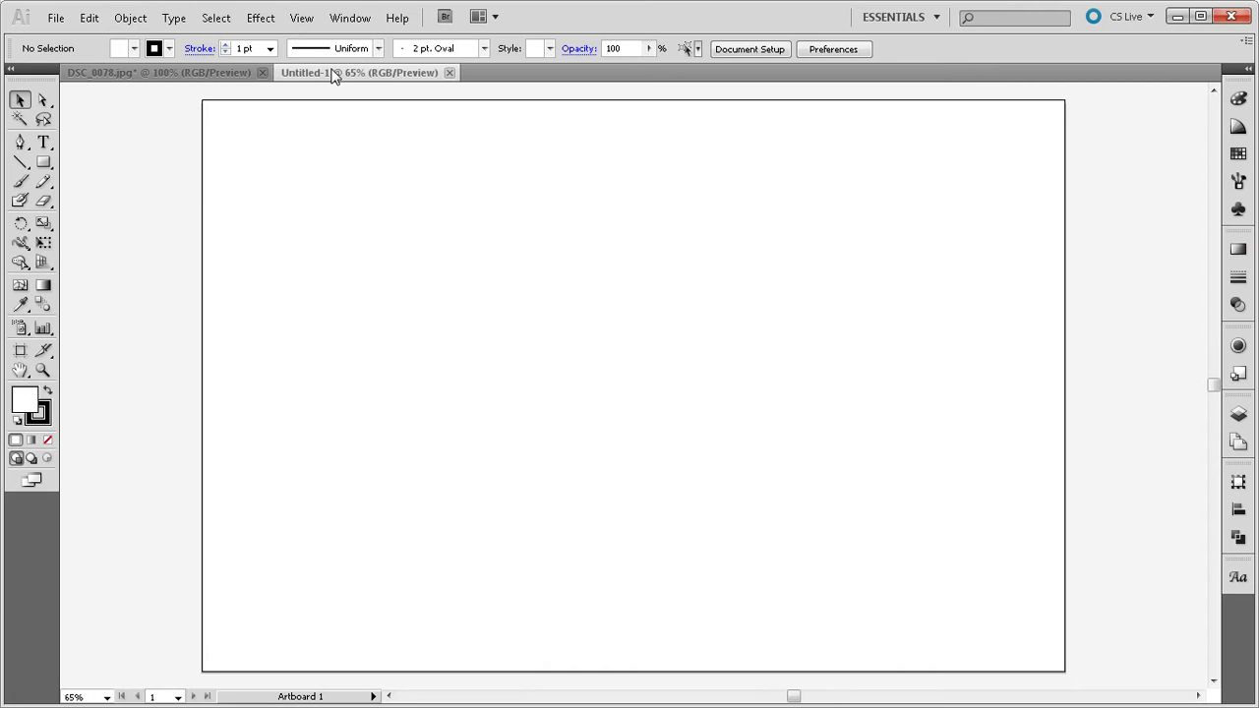
- Close the DSC_0078.jpg example without saving and bring the mew tutorial folder forward
{"action": "left_click", "coordinate": [263, 72]}
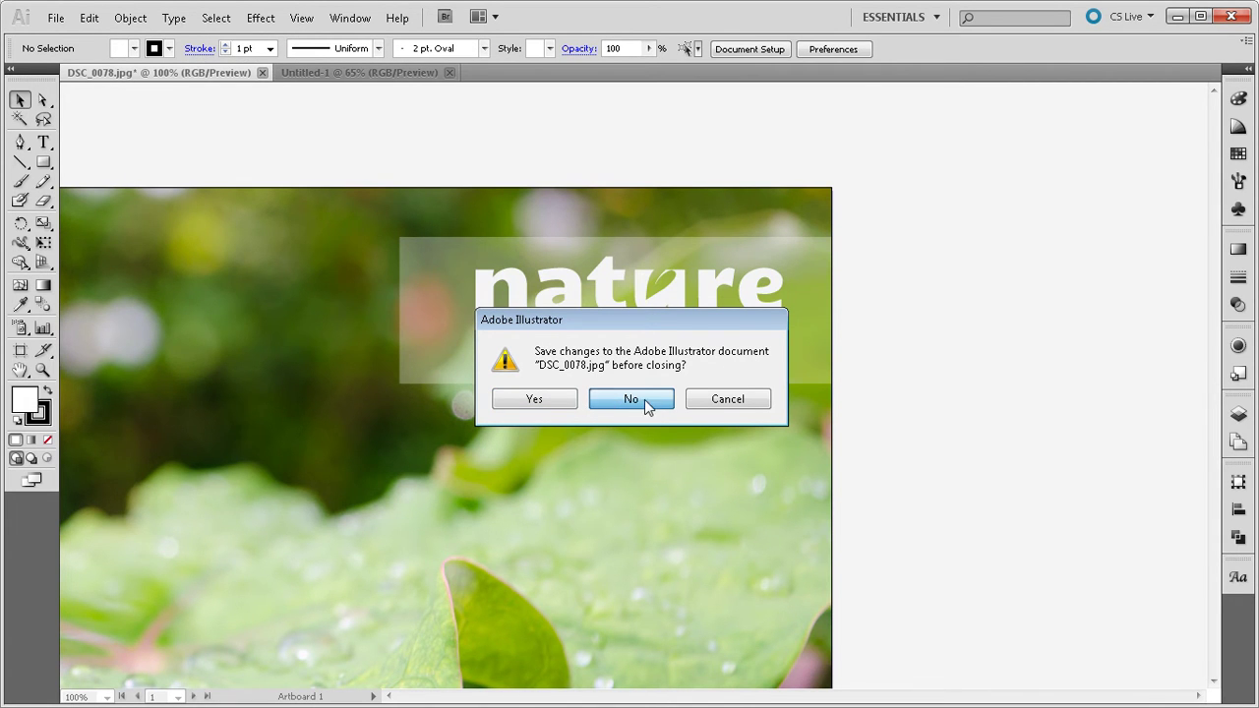
{"action": "key", "text": "n"}
{"action": "key", "text": "alt+Tab"}
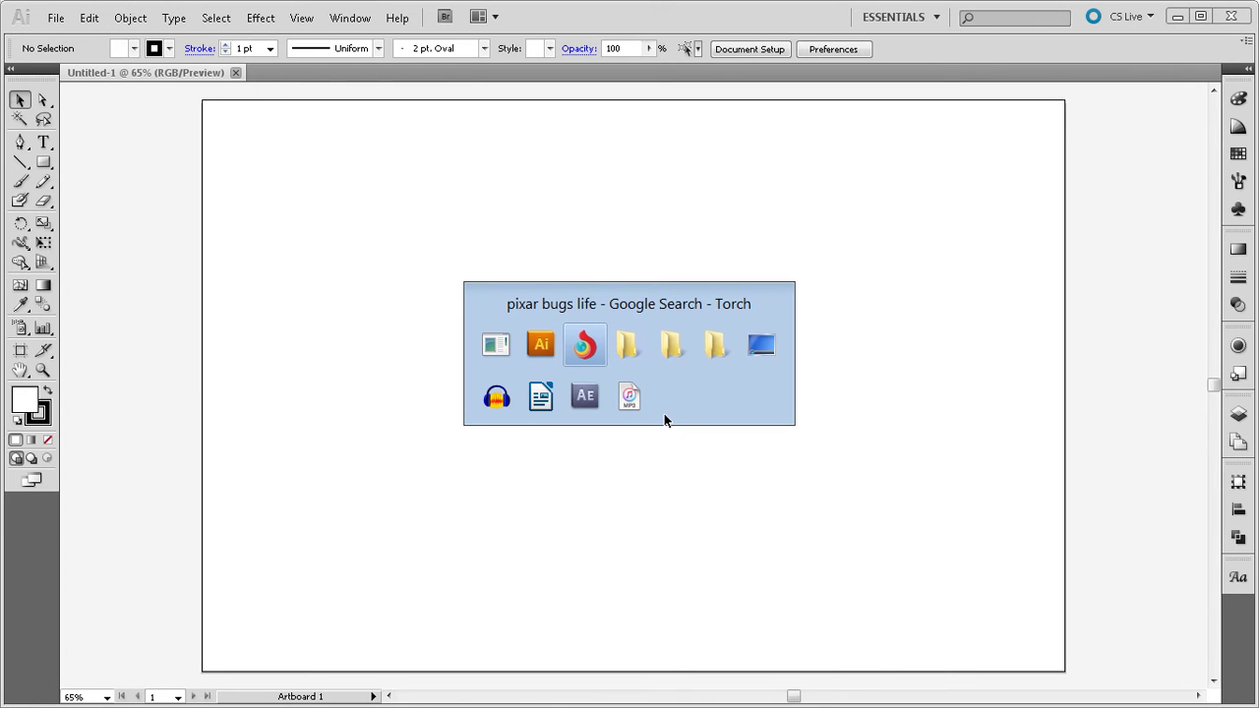
{"action": "key", "text": "Tab"}
{"action": "key", "text": "Tab"}
{"action": "key", "text": "shift+Tab"}
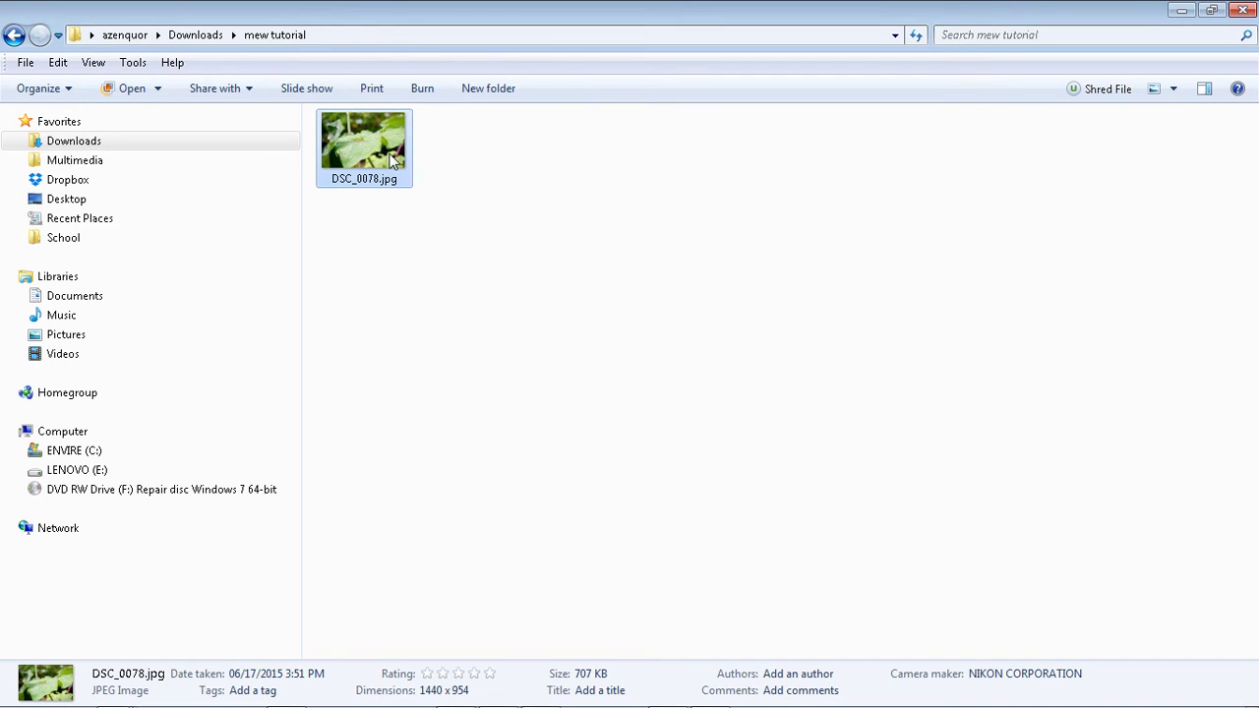
- Place DSC_0078.jpg into Untitled-1 and scale it up to fill the whole artboard
{"action": "left_click", "coordinate": [457, 696]}
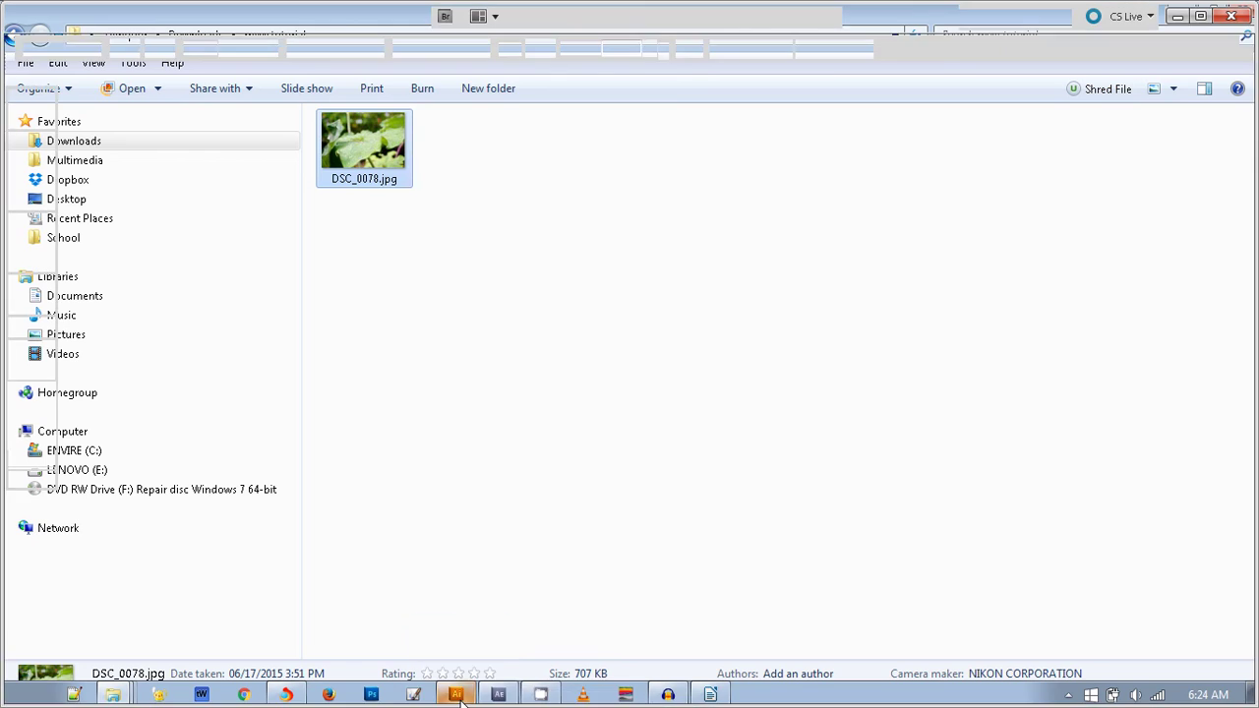
{"action": "left_click_drag", "start_coordinate": [469, 378], "coordinate": [310, 134]}
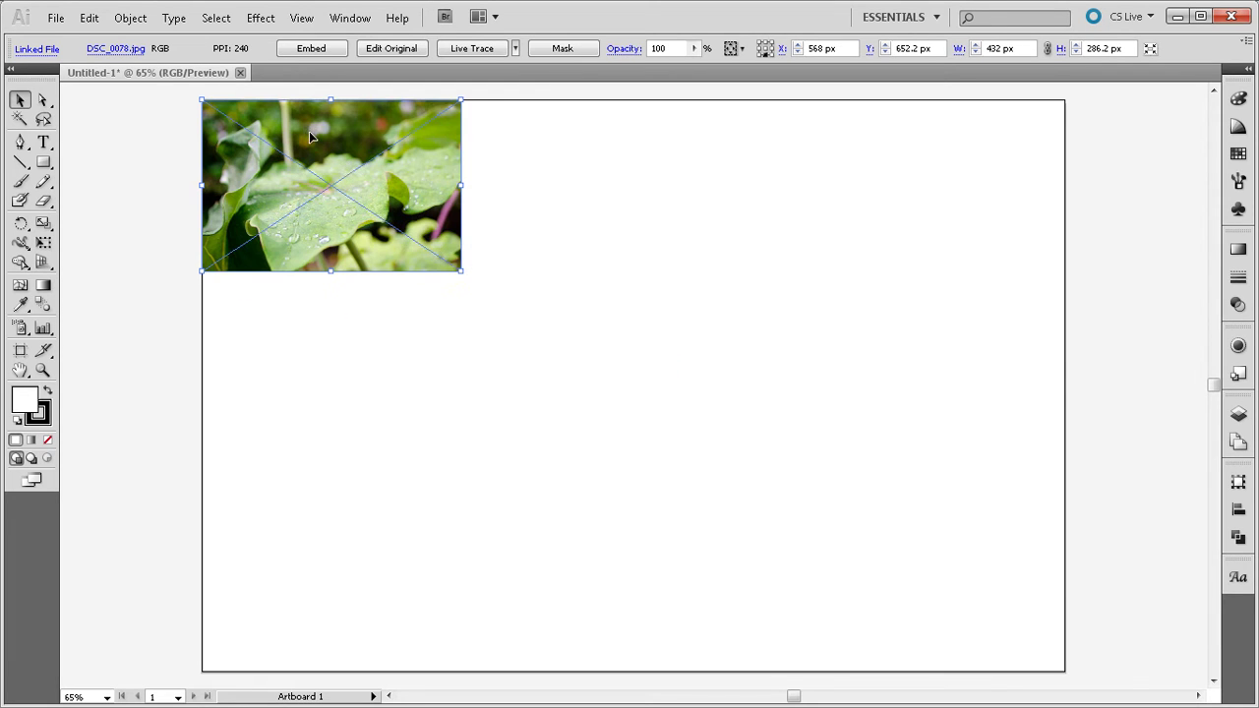
{"action": "left_click_drag", "start_coordinate": [461, 271], "coordinate": [1067, 682]}
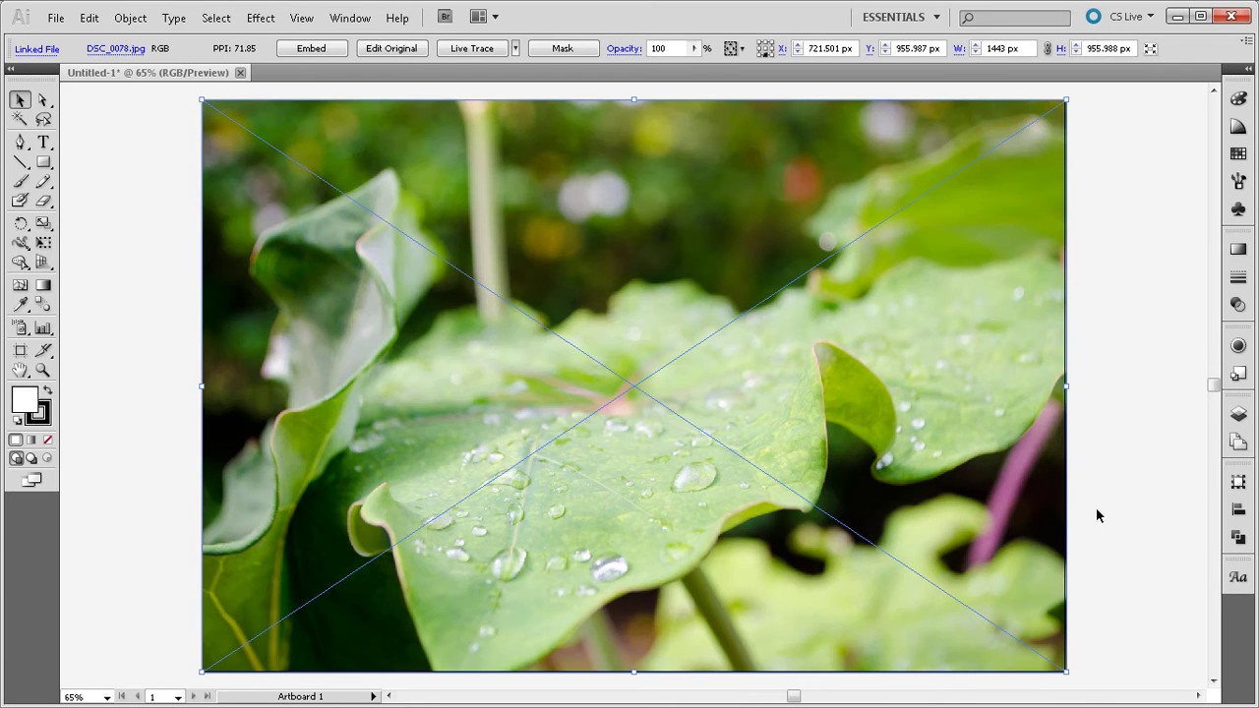
{"action": "left_click", "coordinate": [1107, 442]}
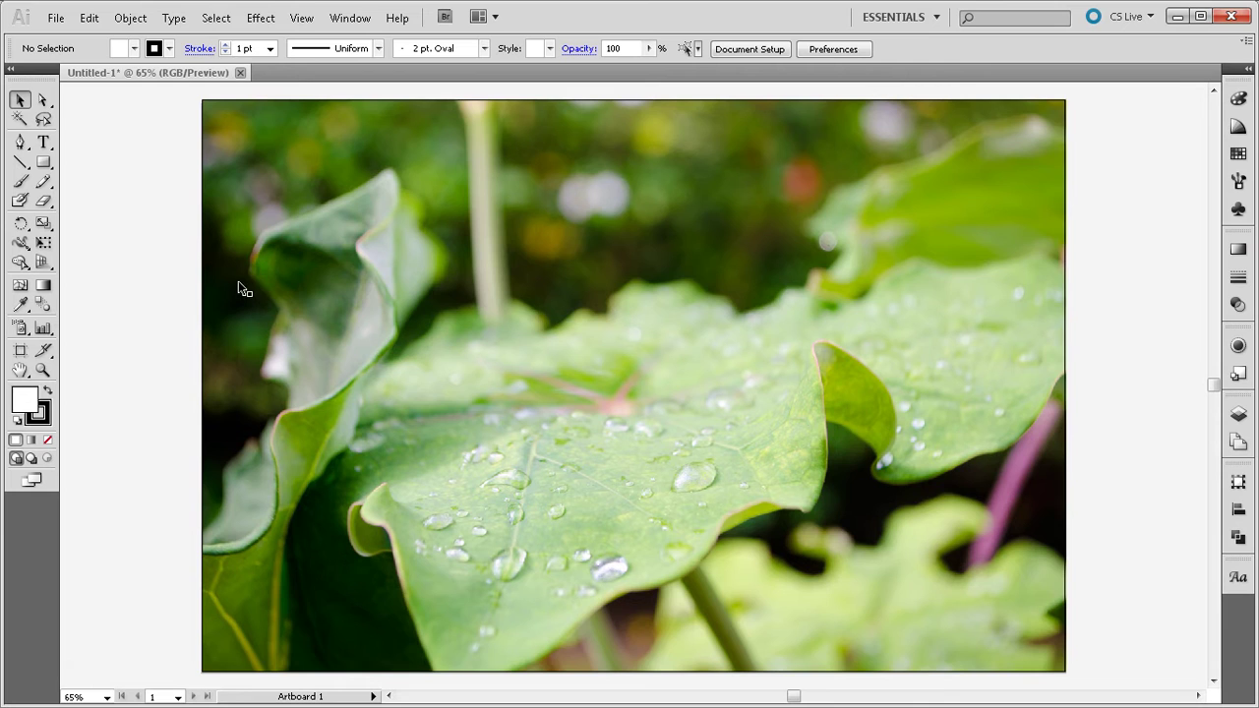
- Draw a second artboard, about 438 × 217 px, to the left of the leaf photo
{"action": "left_click_drag", "start_coordinate": [251, 283], "coordinate": [614, 282]}
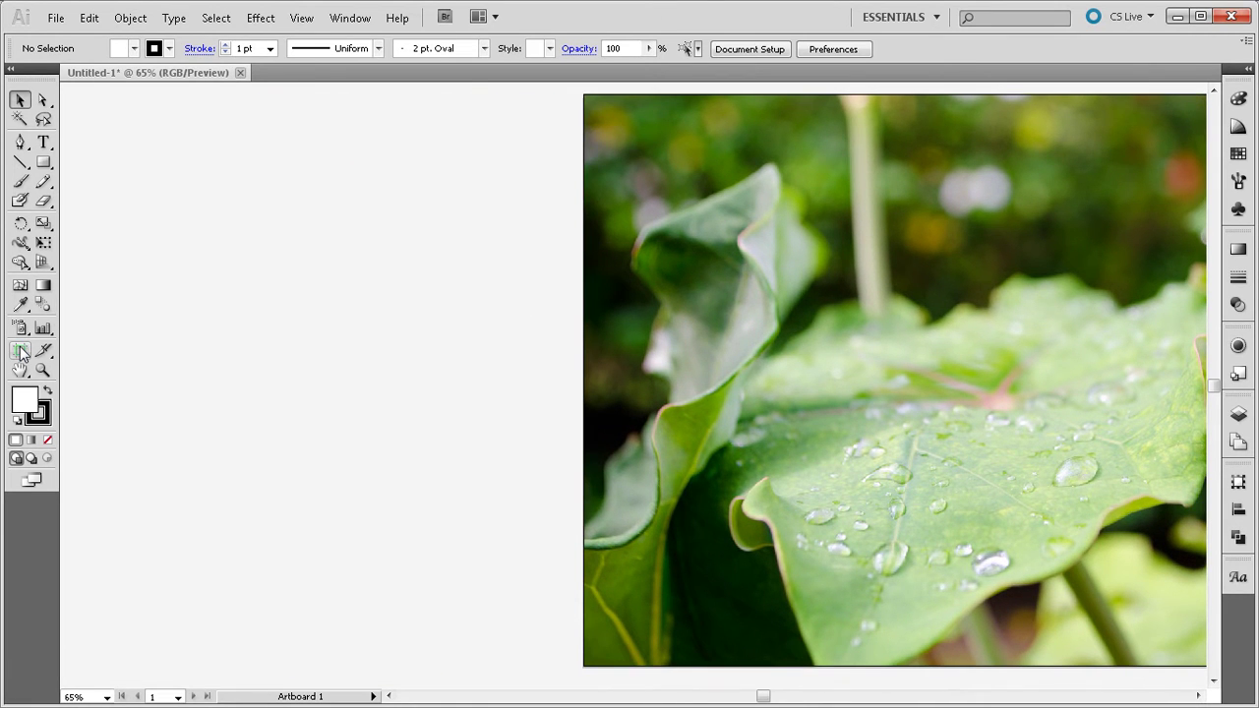
{"action": "left_click", "coordinate": [21, 351]}
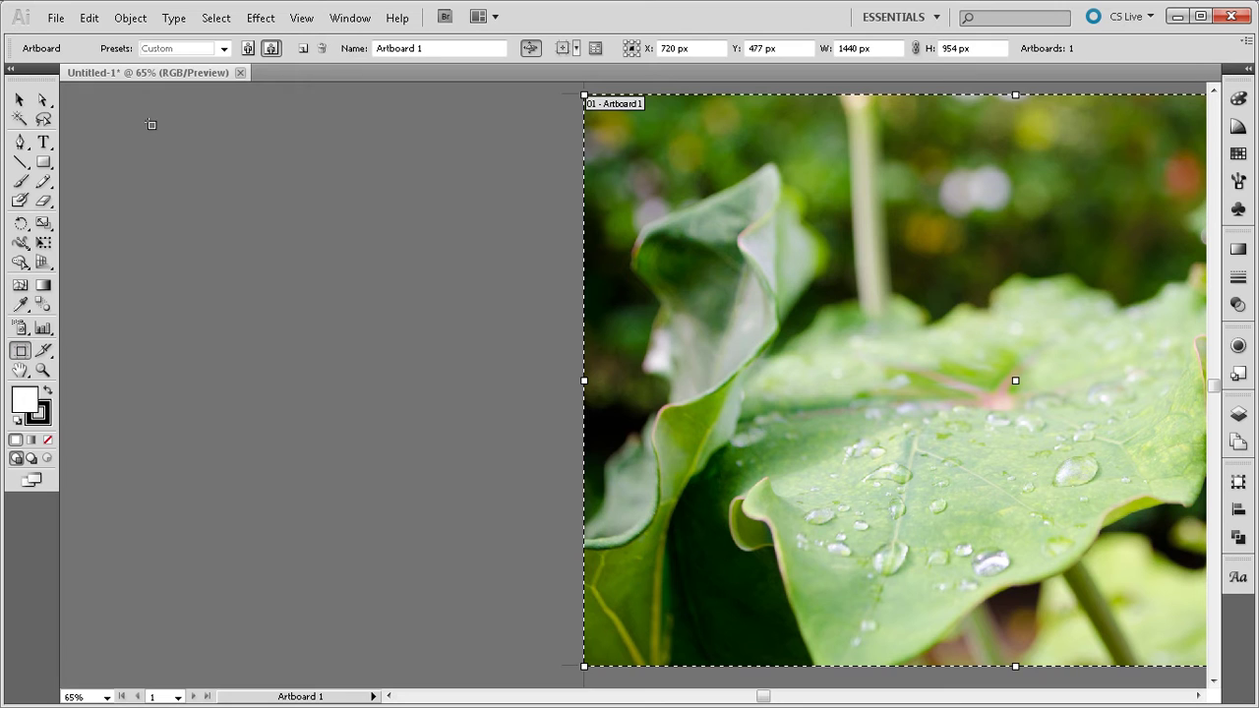
{"action": "left_click_drag", "start_coordinate": [308, 95], "coordinate": [572, 228]}
{"action": "left_click_drag", "start_coordinate": [540, 188], "coordinate": [406, 238]}
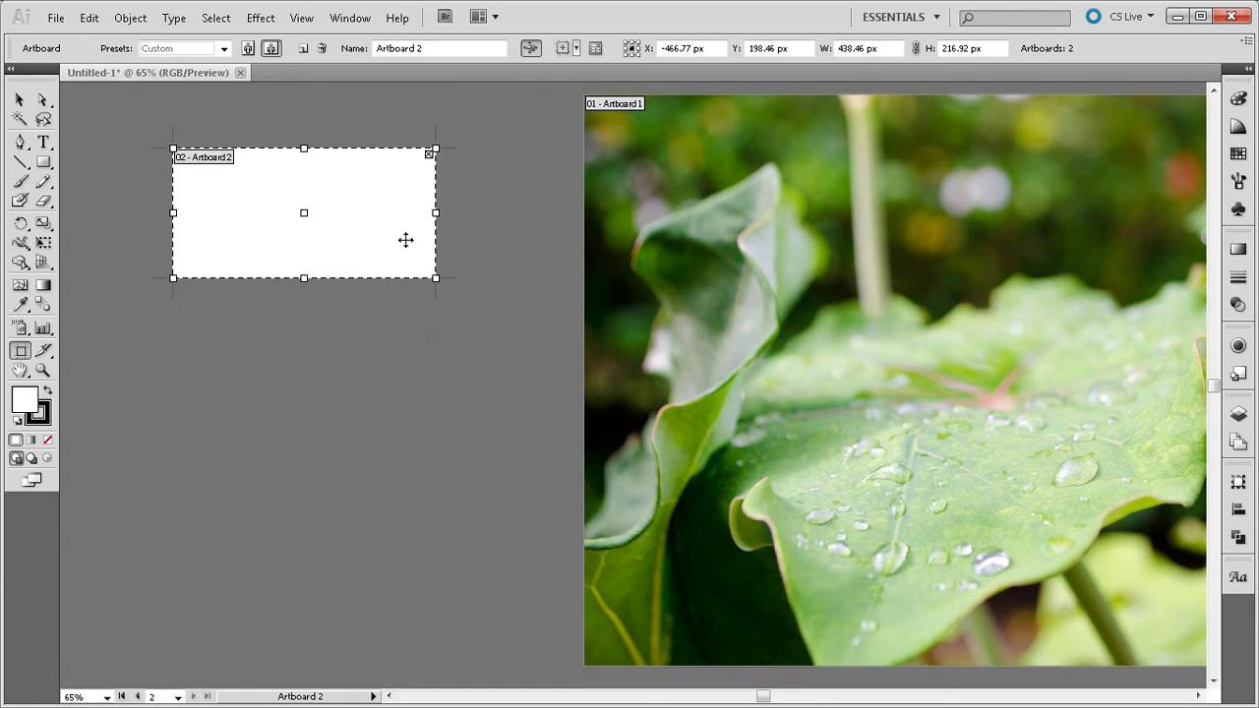
{"action": "left_click", "coordinate": [20, 99]}
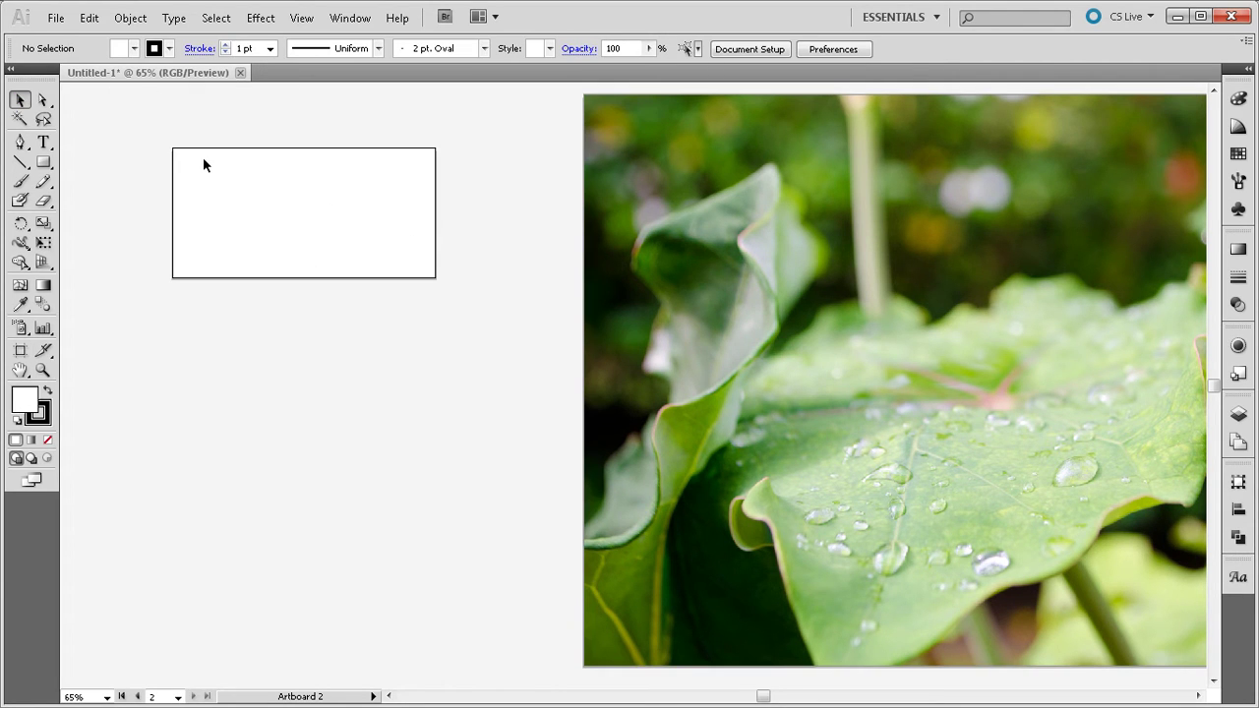
{"action": "key", "text": "space"}
{"action": "left_click_drag", "start_coordinate": [210, 196], "coordinate": [516, 226]}
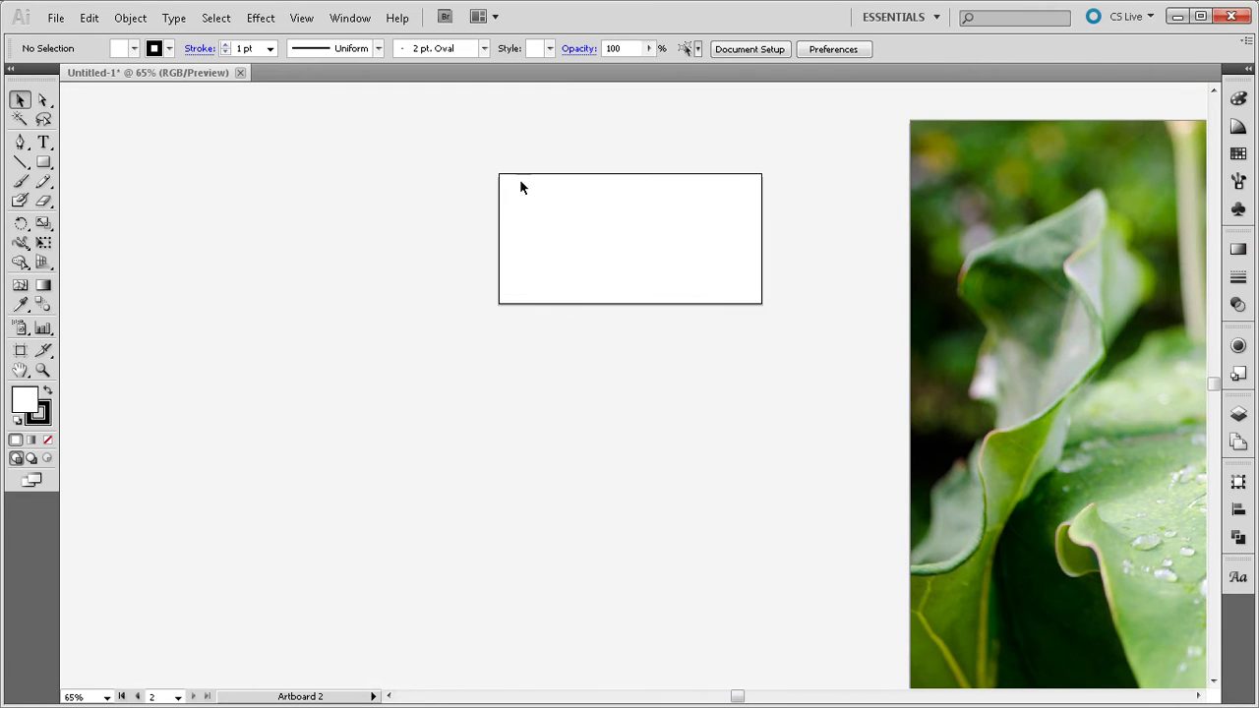
{"action": "left_click", "coordinate": [43, 143]}
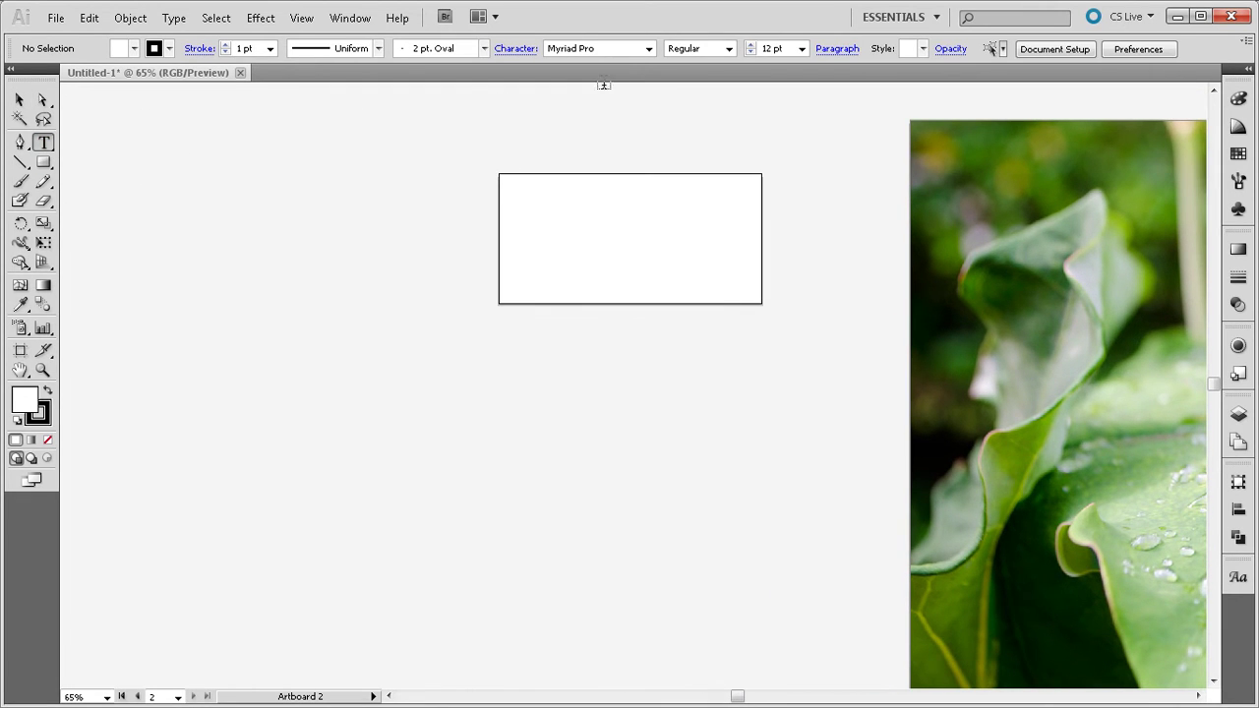
- Choose the Candal font and a black fill for the new text
{"action": "left_click", "coordinate": [648, 48]}
{"action": "left_click_drag", "start_coordinate": [725, 129], "coordinate": [718, 88]}
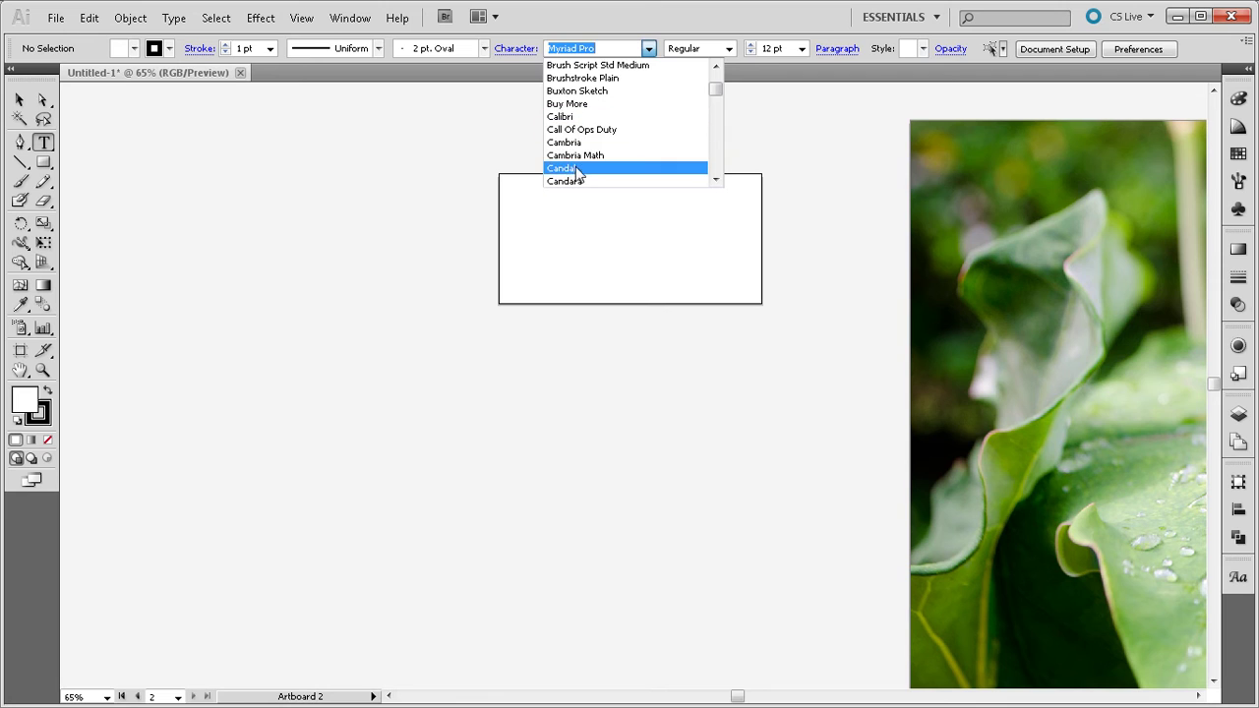
{"action": "left_click", "coordinate": [574, 168]}
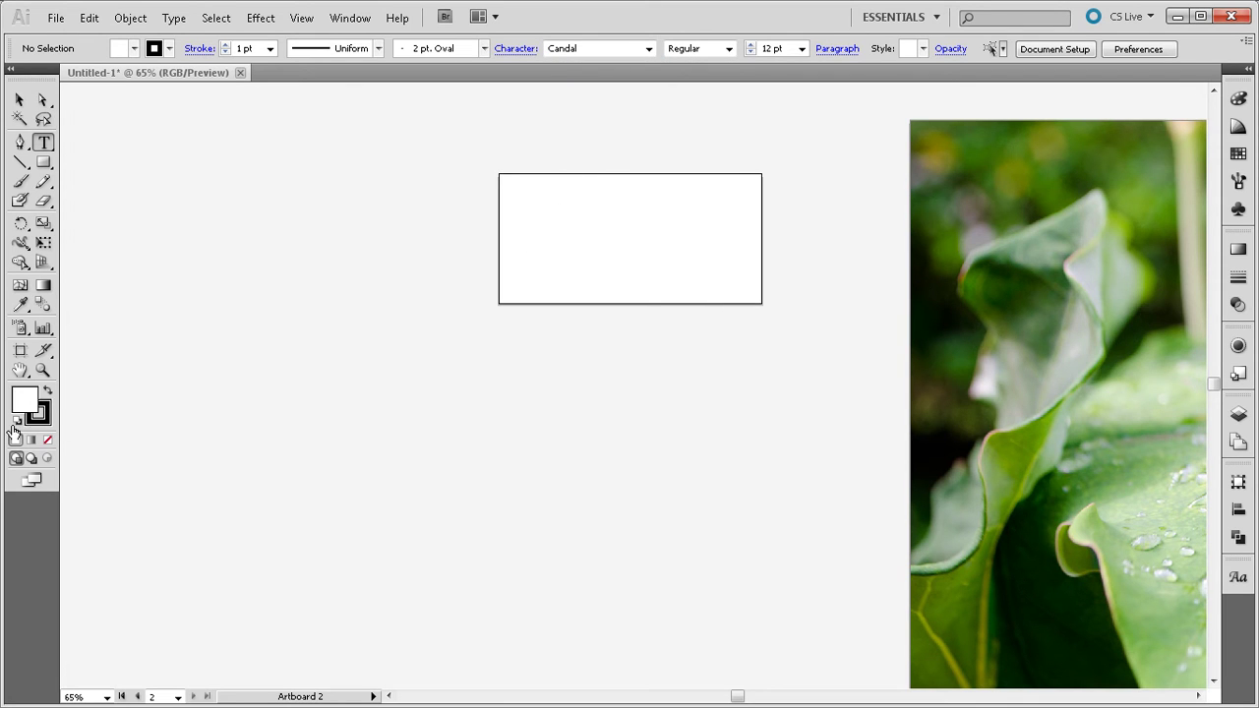
{"action": "left_click", "coordinate": [45, 393]}
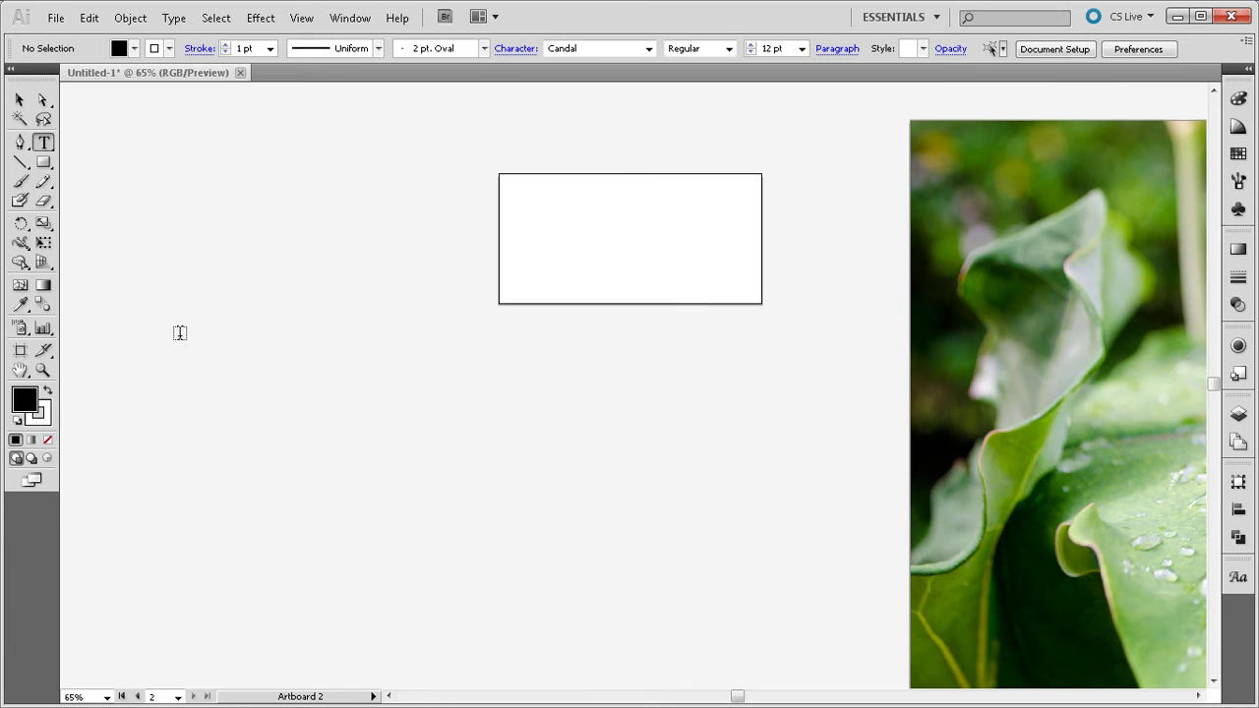
- Type 'nature' inside the white box and set it to 60 pt
{"action": "left_click", "coordinate": [528, 215]}
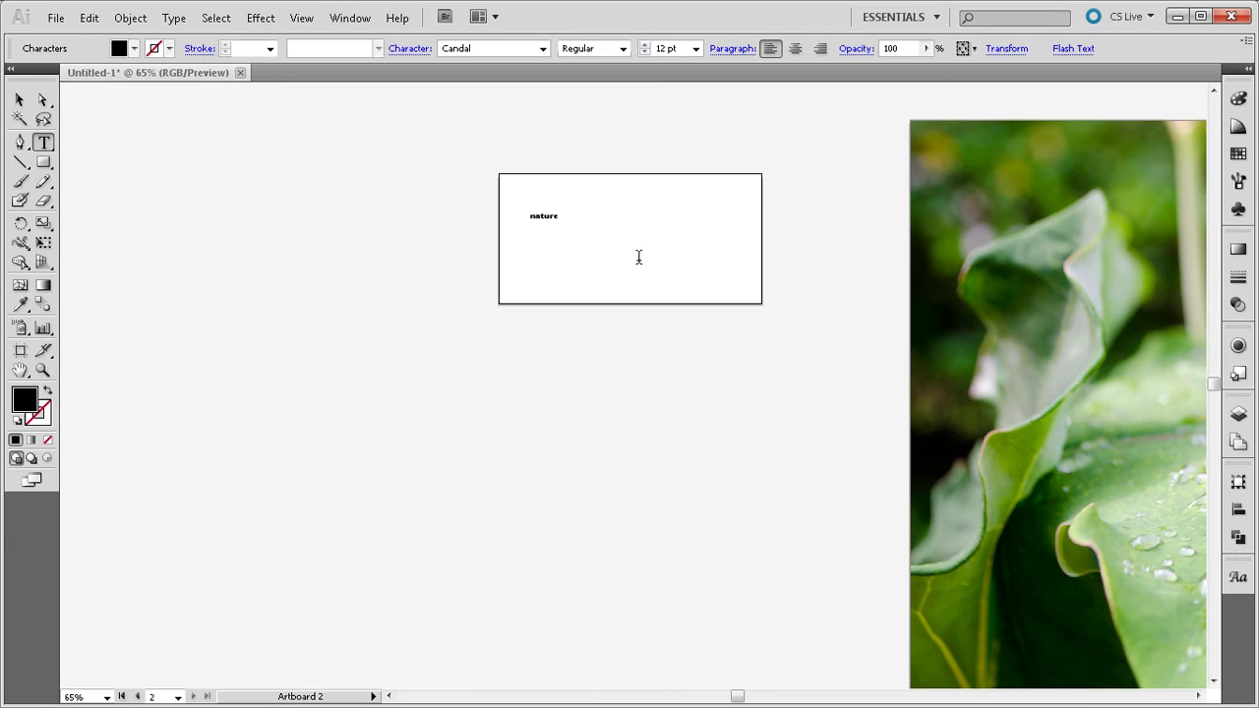
{"action": "key", "text": "ctrl+a"}
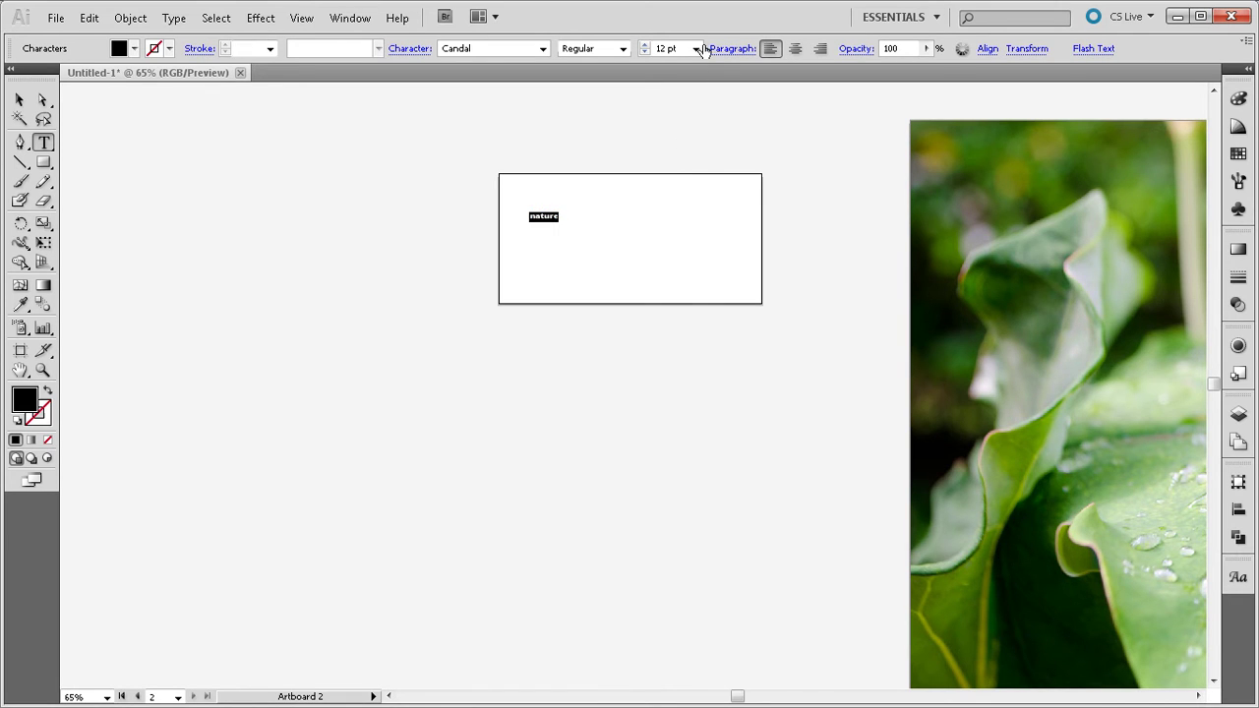
{"action": "left_click", "coordinate": [696, 48]}
{"action": "left_click", "coordinate": [679, 248]}
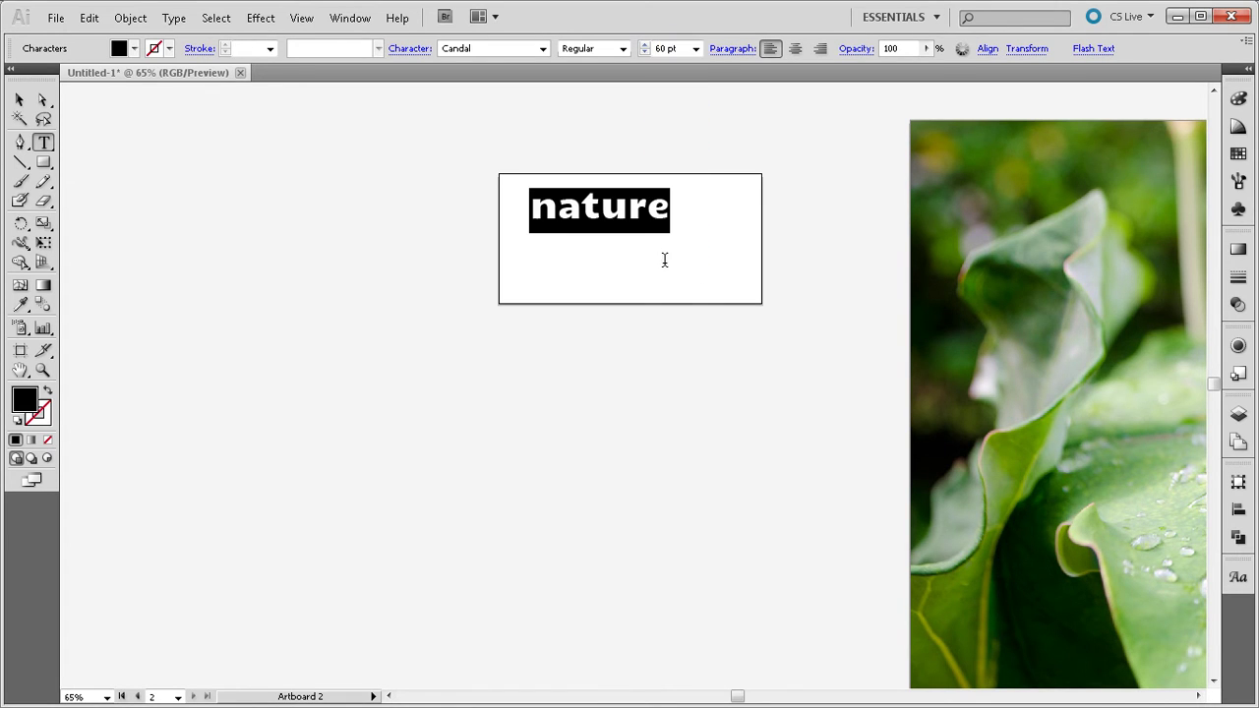
{"action": "left_click", "coordinate": [649, 204]}
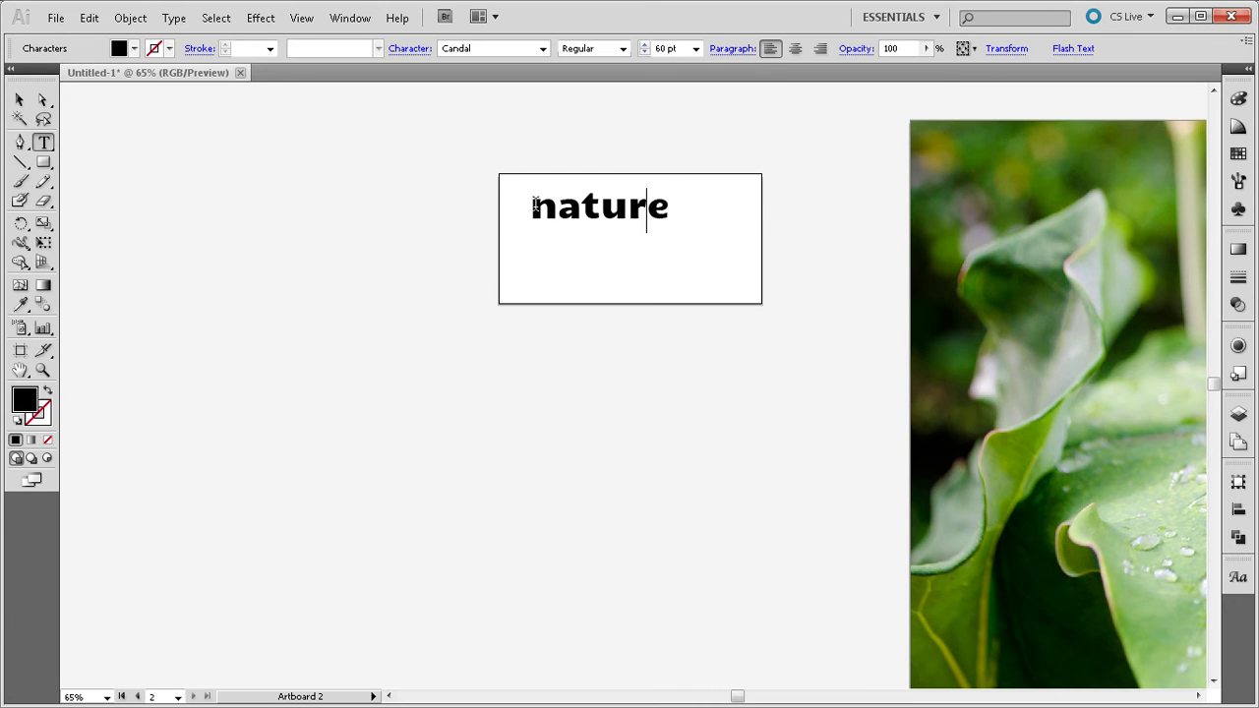
{"action": "left_click", "coordinate": [540, 204]}
{"action": "left_click", "coordinate": [20, 99]}
{"action": "left_click", "coordinate": [561, 271]}
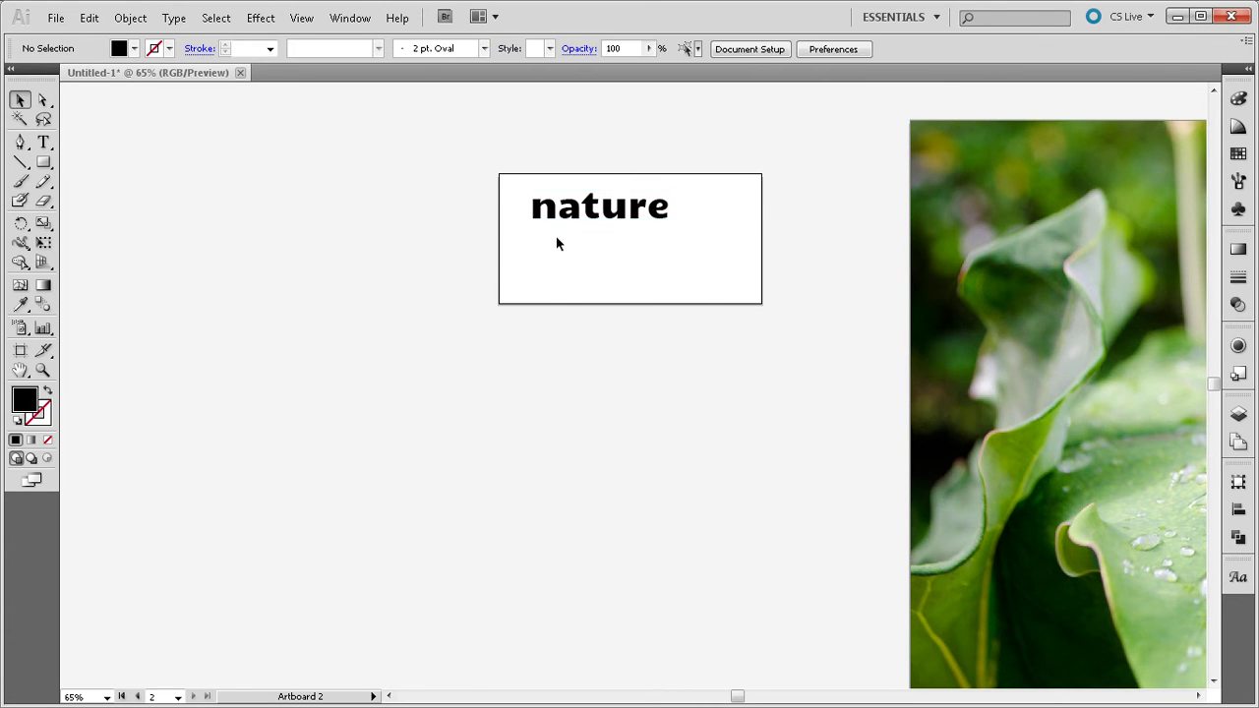
- Move 'nature' to the box's top-left corner and type 'photography' on a line beneath it
{"action": "left_click_drag", "start_coordinate": [560, 220], "coordinate": [537, 207]}
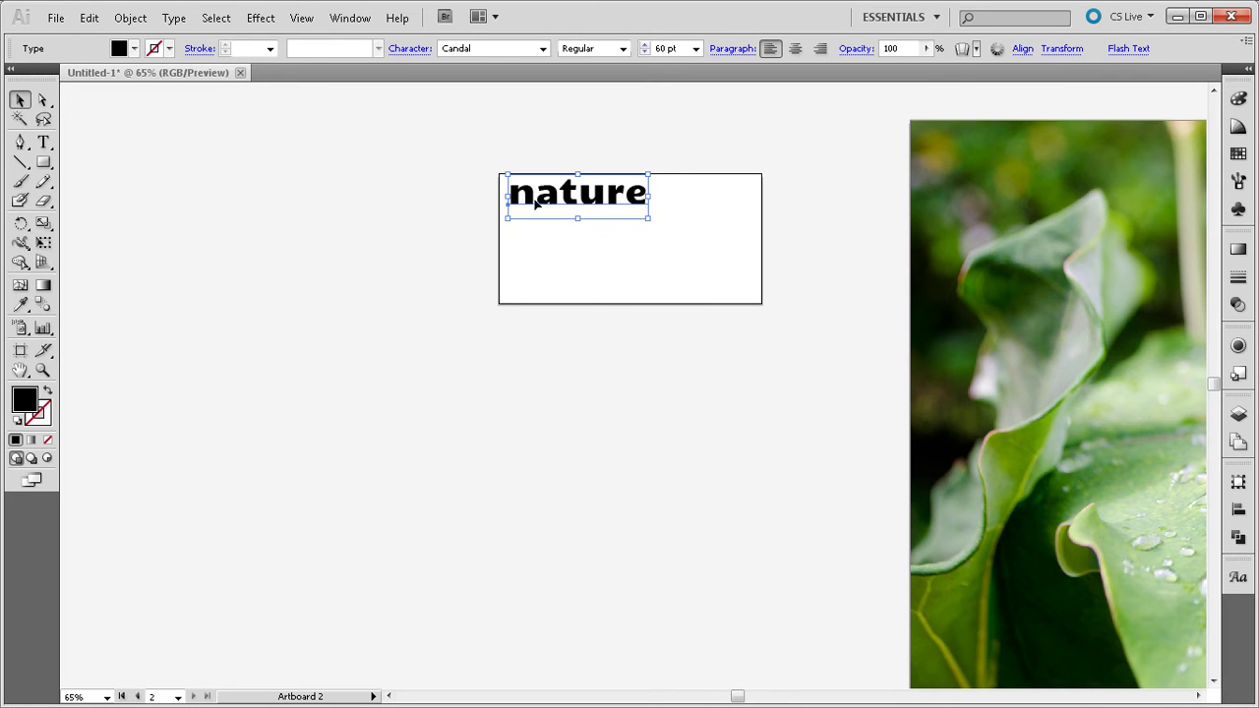
{"action": "left_click", "coordinate": [538, 248]}
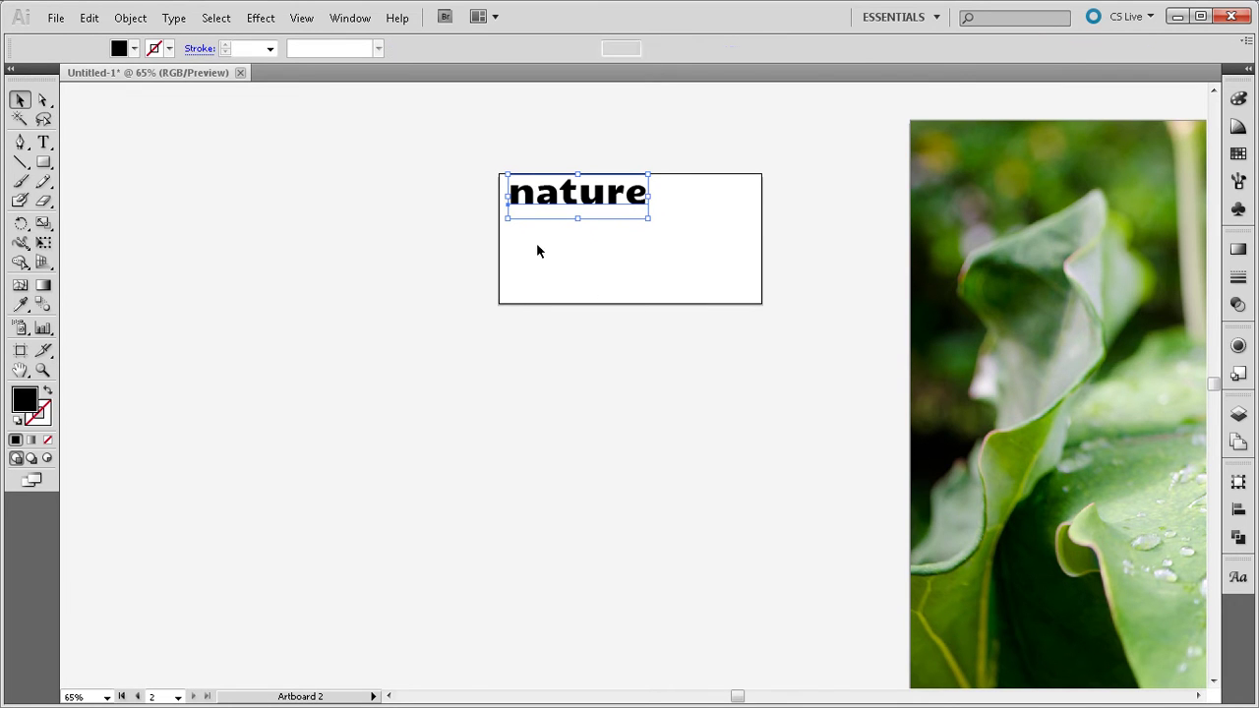
{"action": "left_click", "coordinate": [43, 143]}
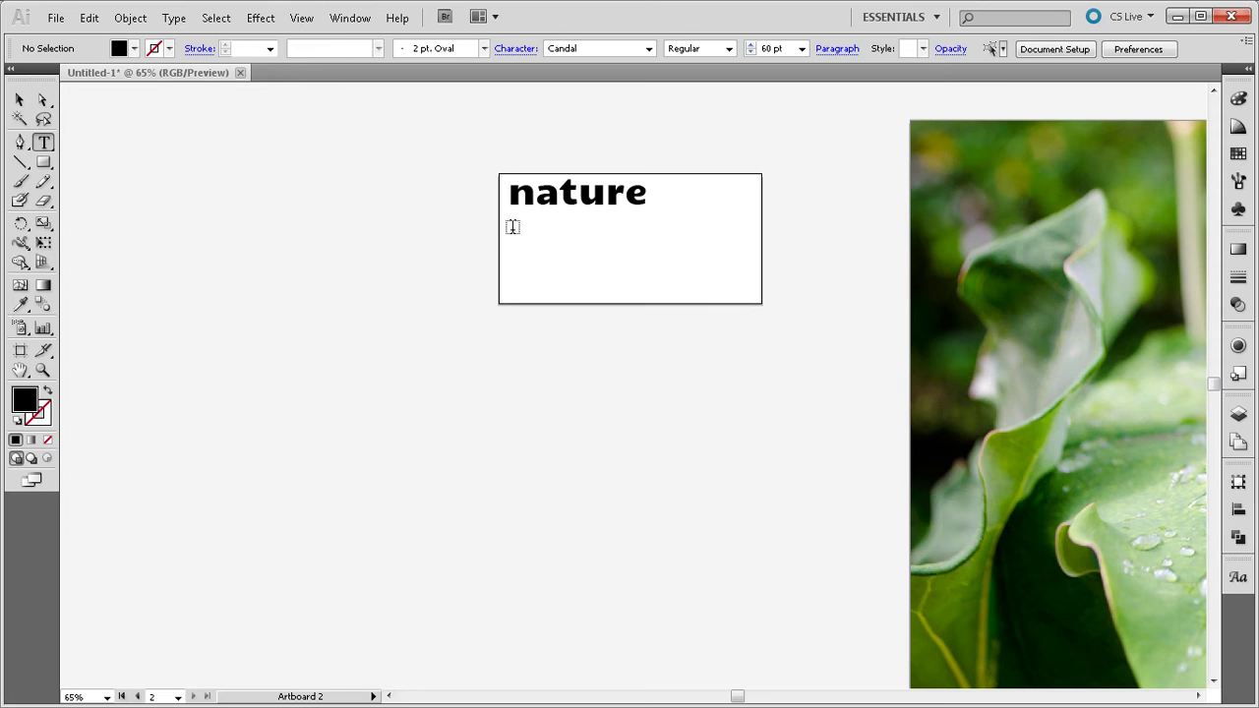
{"action": "left_click", "coordinate": [512, 228]}
{"action": "type", "text": "ph"}
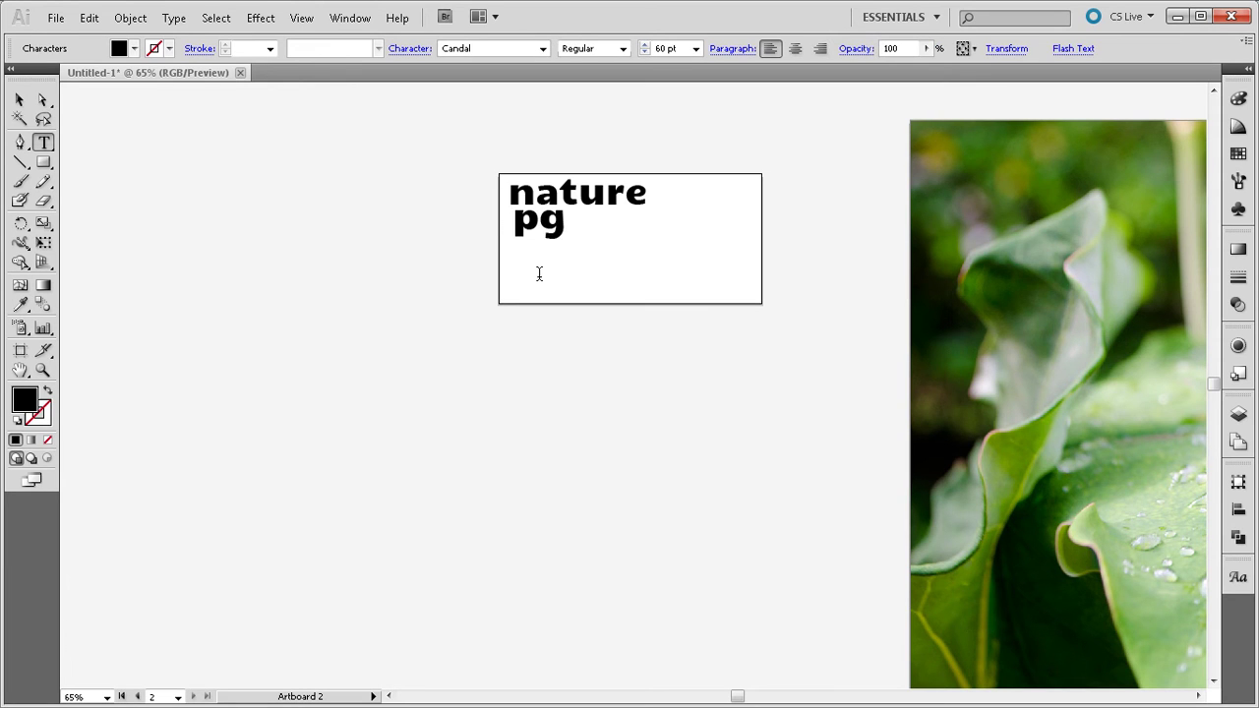
{"action": "type", "text": "oto"}
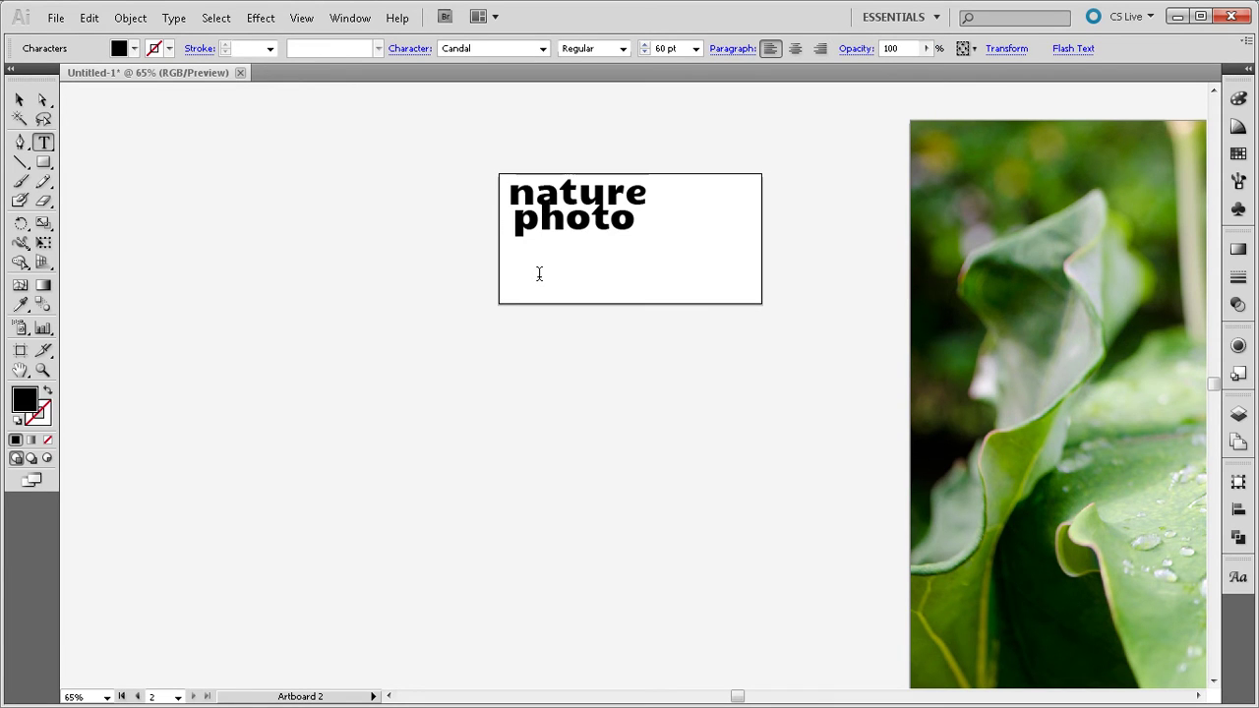
{"action": "type", "text": "graphy"}
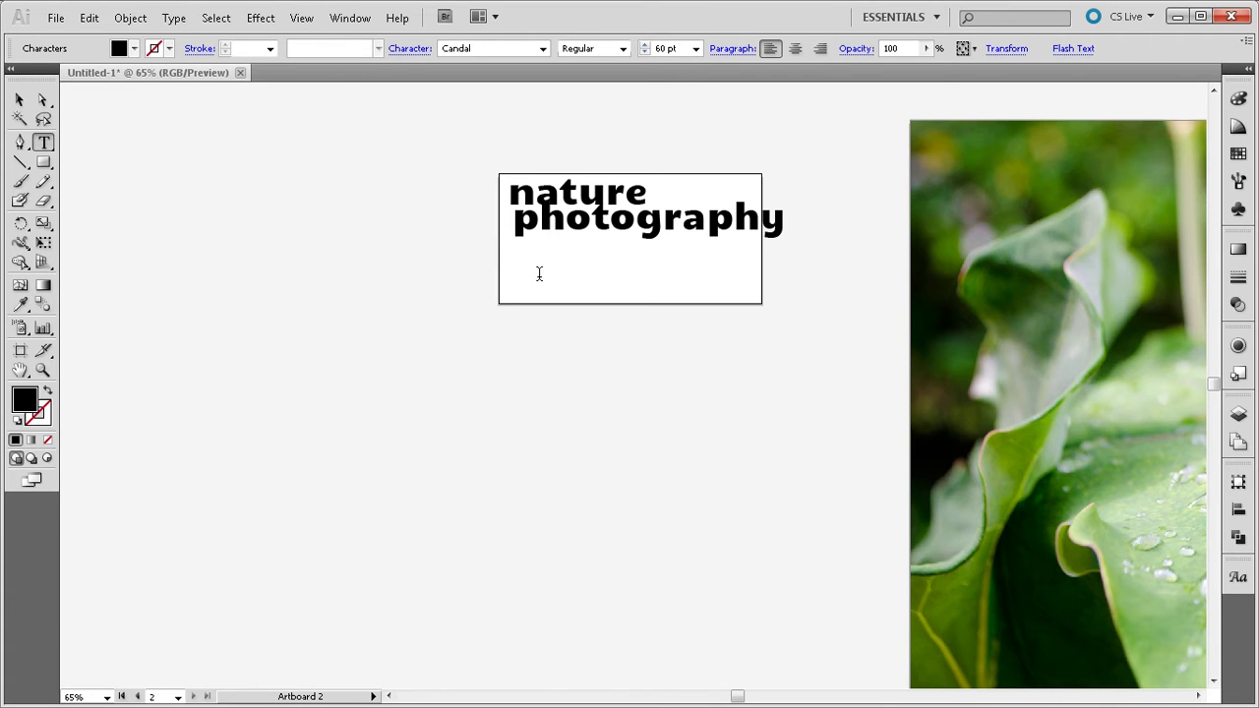
{"action": "key", "text": "shift+Home"}
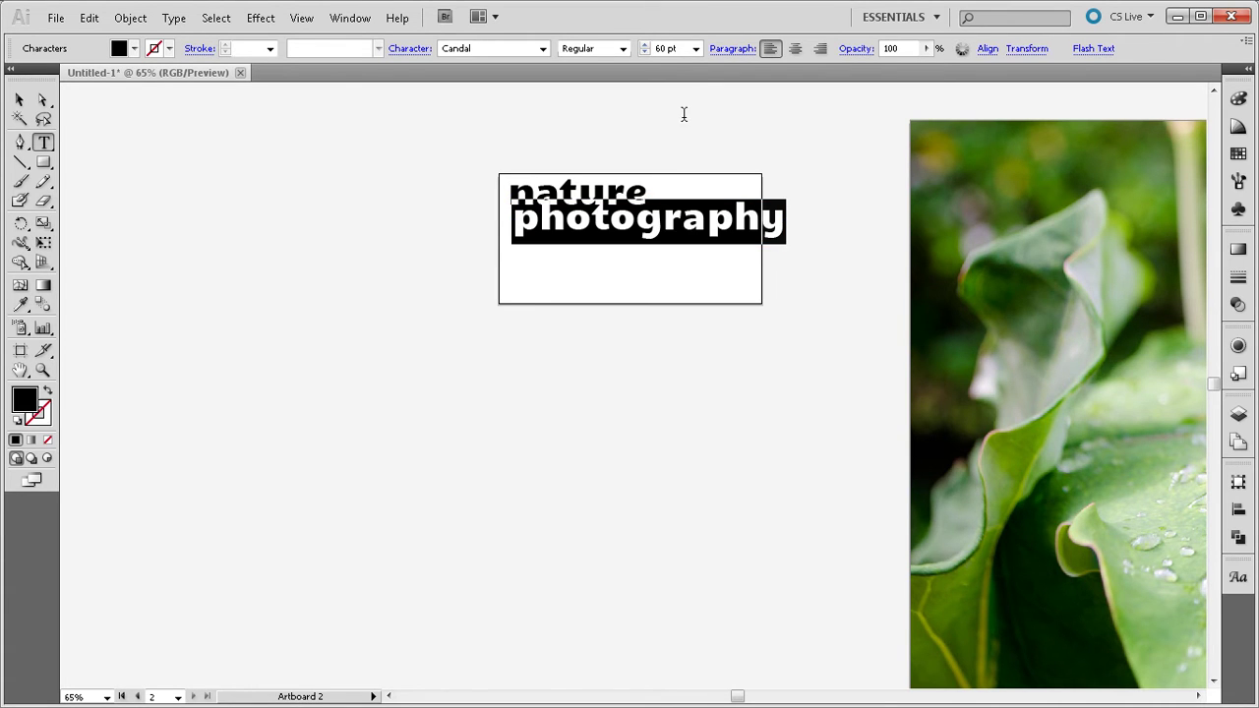
{"action": "left_click", "coordinate": [695, 49]}
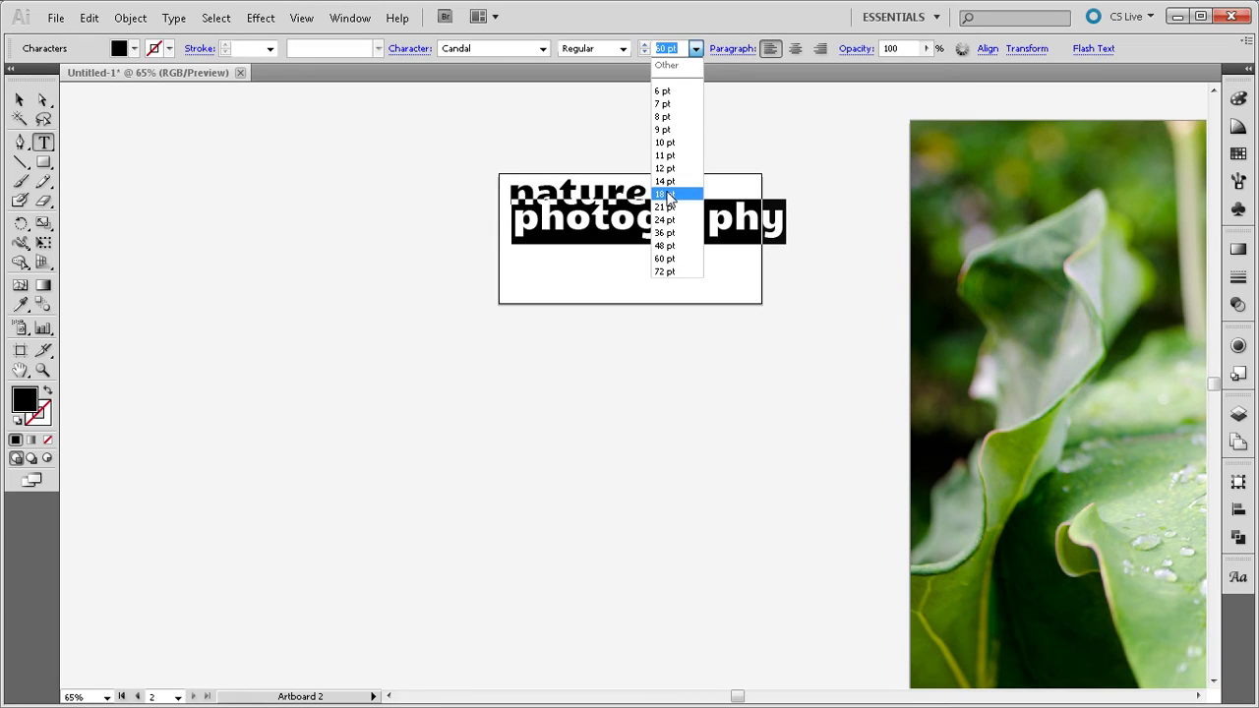
- Set 'photography' in Caviar Dreams at 36 pt beneath the bold 'nature'
{"action": "left_click", "coordinate": [671, 194]}
{"action": "left_click", "coordinate": [542, 49]}
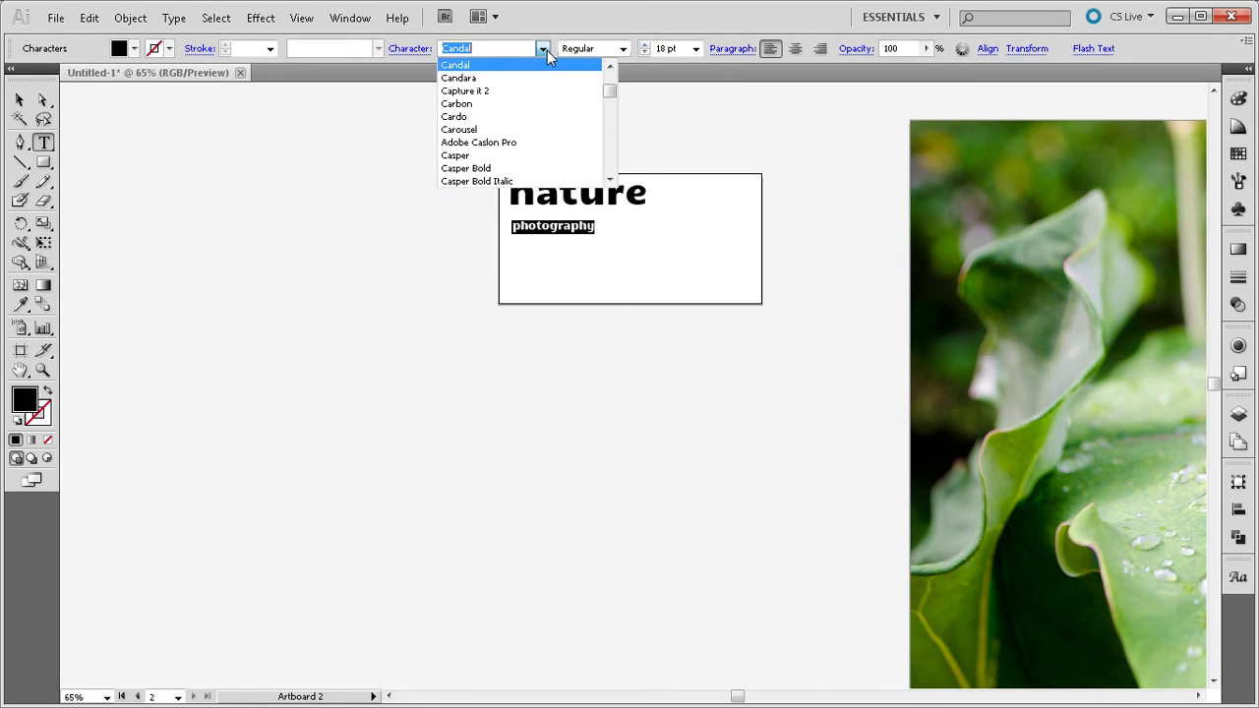
{"action": "left_click", "coordinate": [511, 131]}
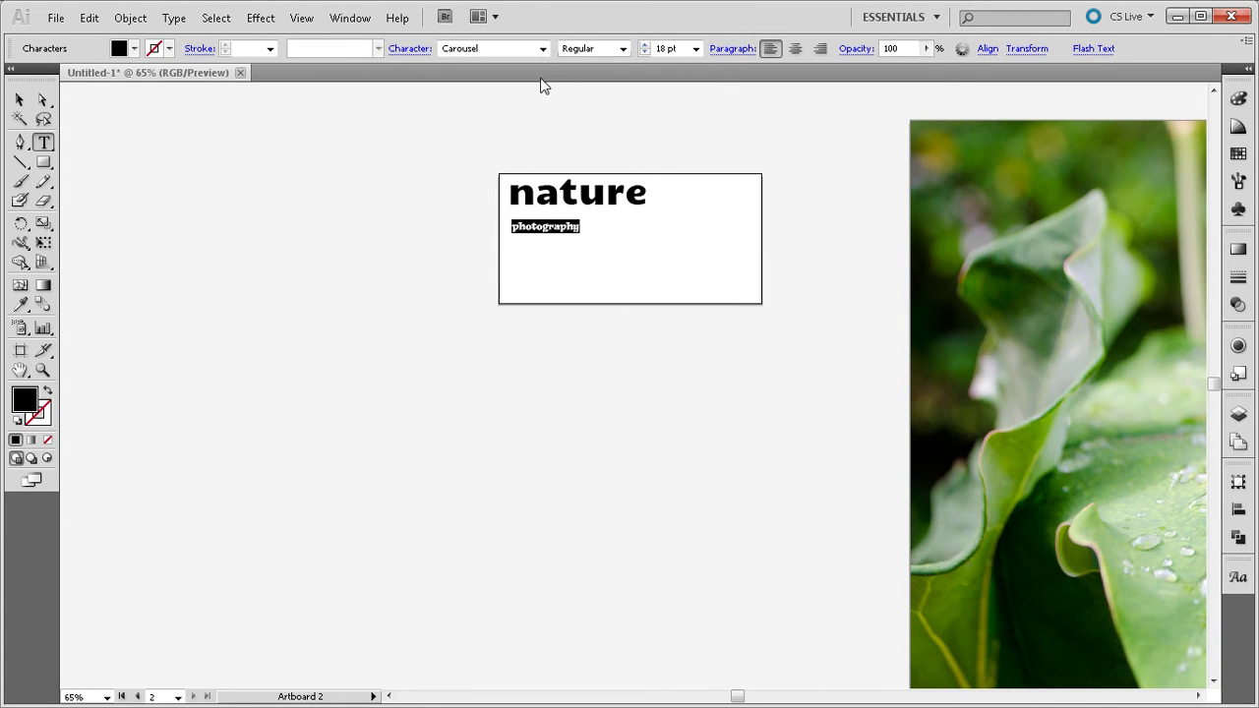
{"action": "left_click", "coordinate": [542, 49]}
{"action": "left_click", "coordinate": [502, 65]}
{"action": "type", "text": "Caviar Dreams"}
{"action": "key", "text": "Return"}
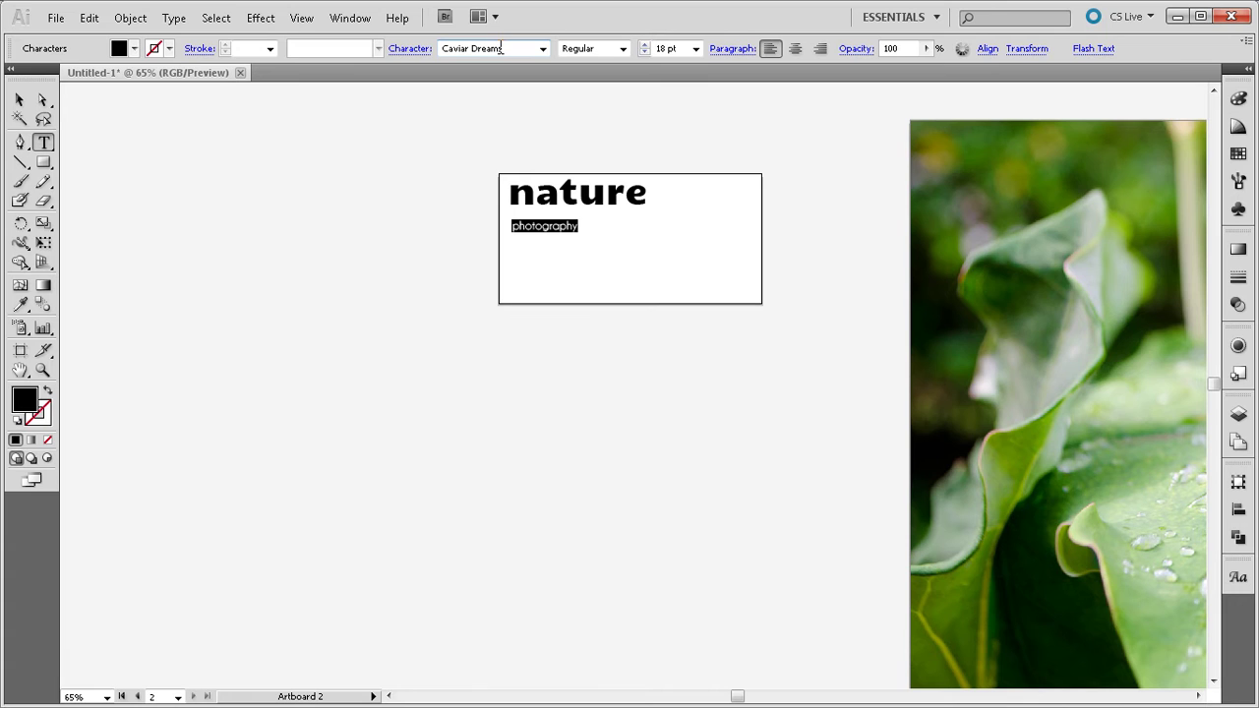
{"action": "left_click", "coordinate": [695, 54]}
{"action": "left_click", "coordinate": [672, 231]}
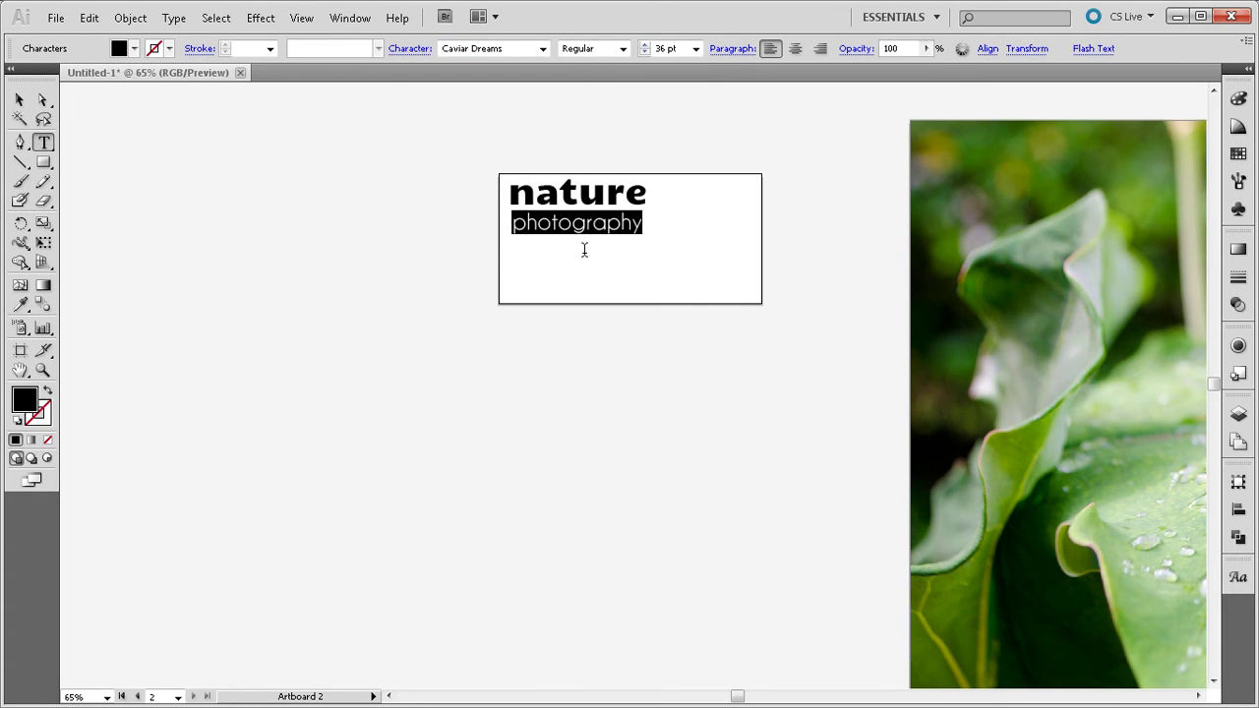
{"action": "left_click", "coordinate": [19, 99]}
{"action": "left_click", "coordinate": [197, 166]}
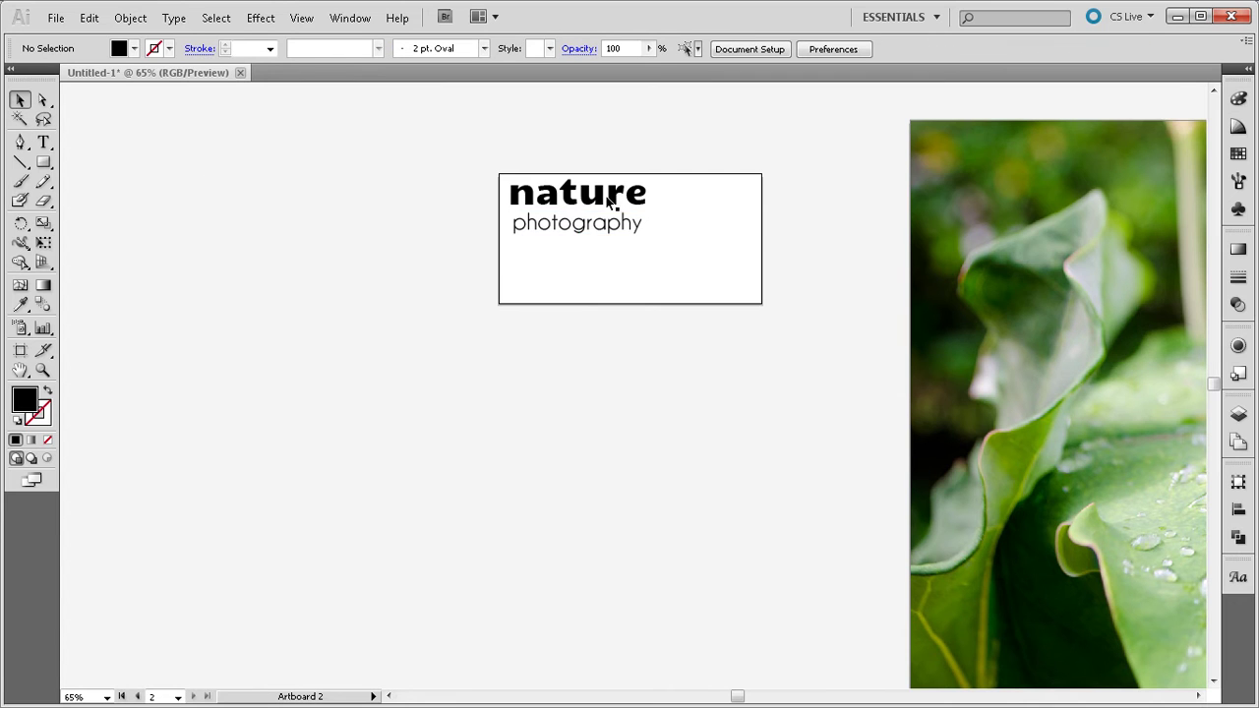
- Enlarge both text lines and stretch 'photography' to about 63 pt to match the width of 'nature'
{"action": "left_click_drag", "start_coordinate": [503, 163], "coordinate": [754, 317]}
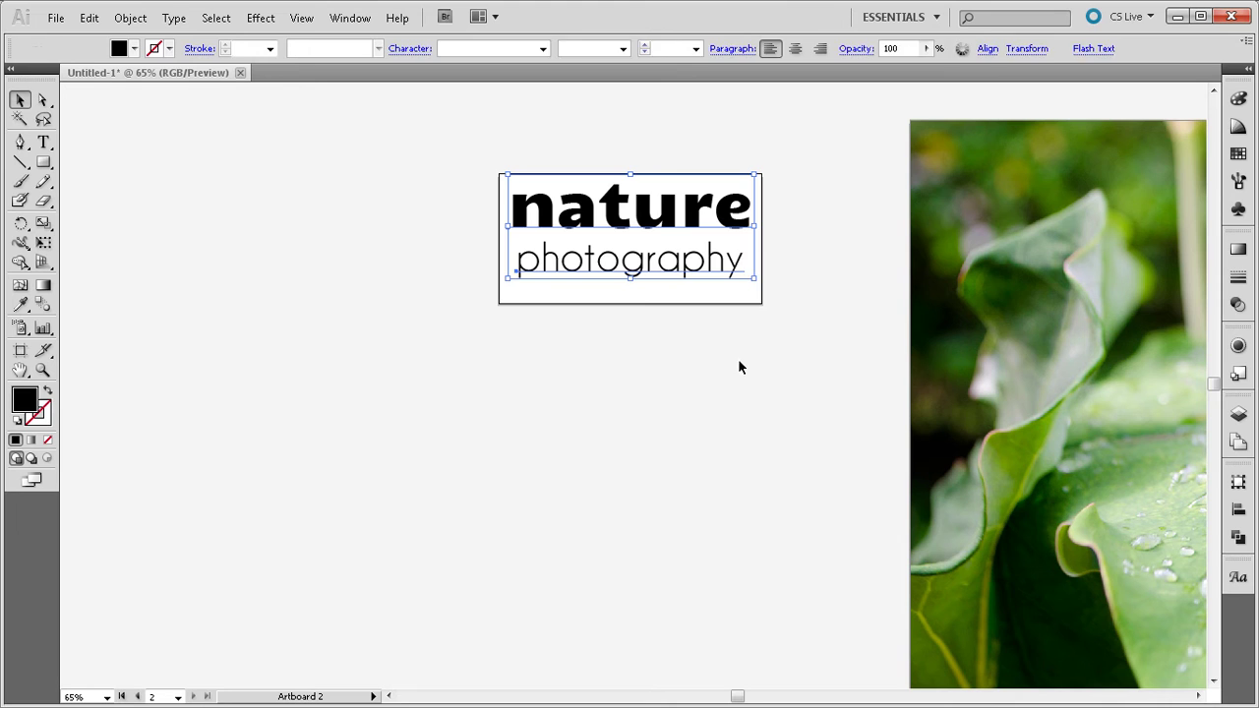
{"action": "left_click", "coordinate": [739, 368]}
{"action": "left_click_drag", "start_coordinate": [563, 272], "coordinate": [544, 251]}
{"action": "left_click", "coordinate": [721, 283]}
{"action": "left_click", "coordinate": [727, 263]}
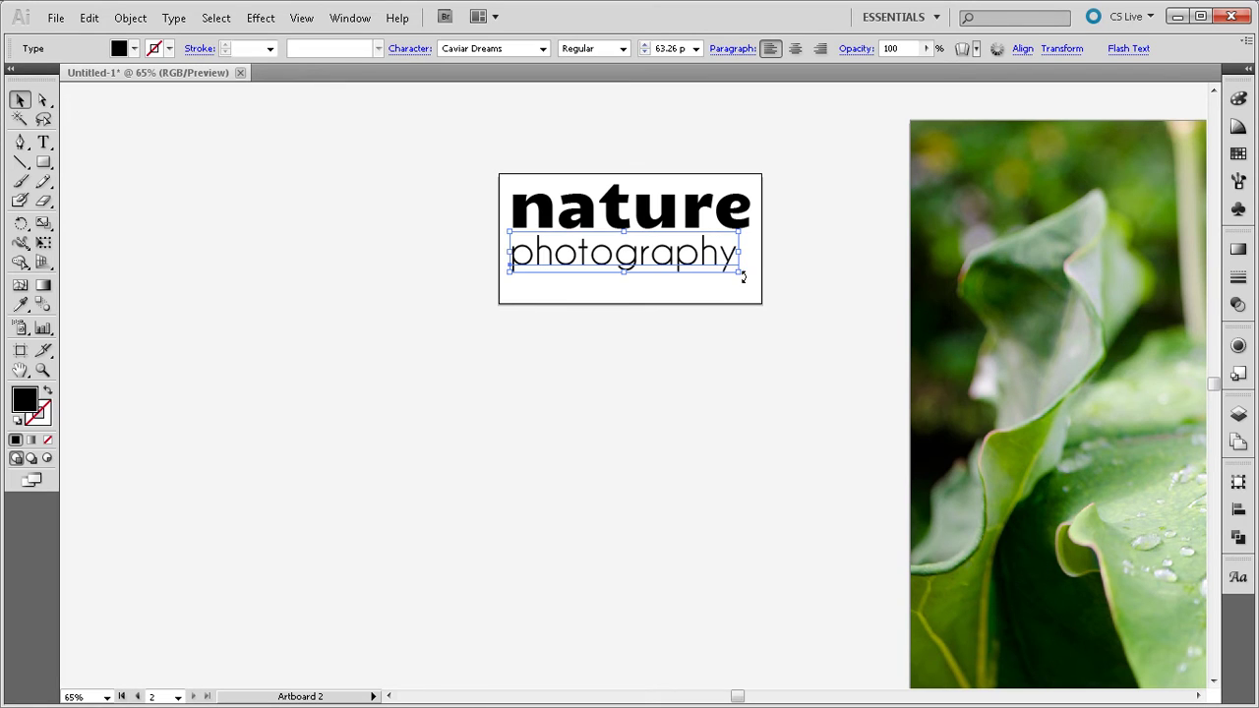
{"action": "left_click_drag", "start_coordinate": [740, 273], "coordinate": [751, 287]}
{"action": "left_click", "coordinate": [724, 349]}
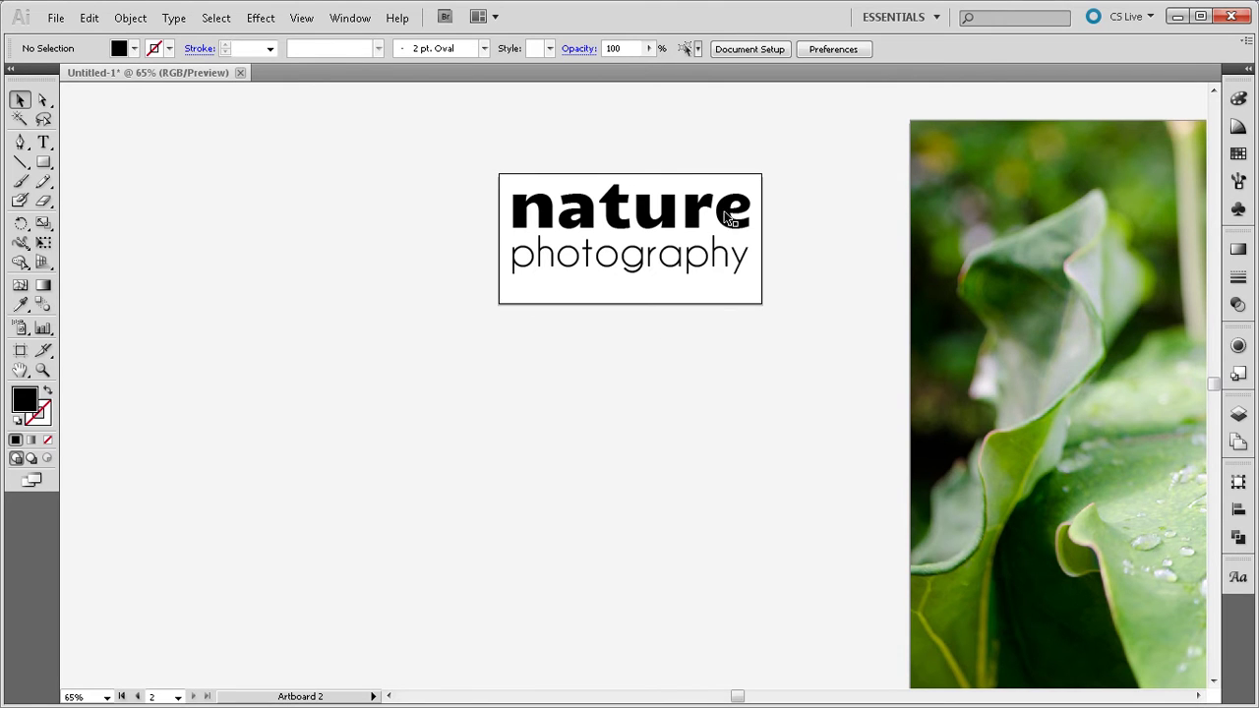
- Zoom to 150% and centre the logo in the view
{"action": "left_click_drag", "start_coordinate": [690, 357], "coordinate": [626, 424]}
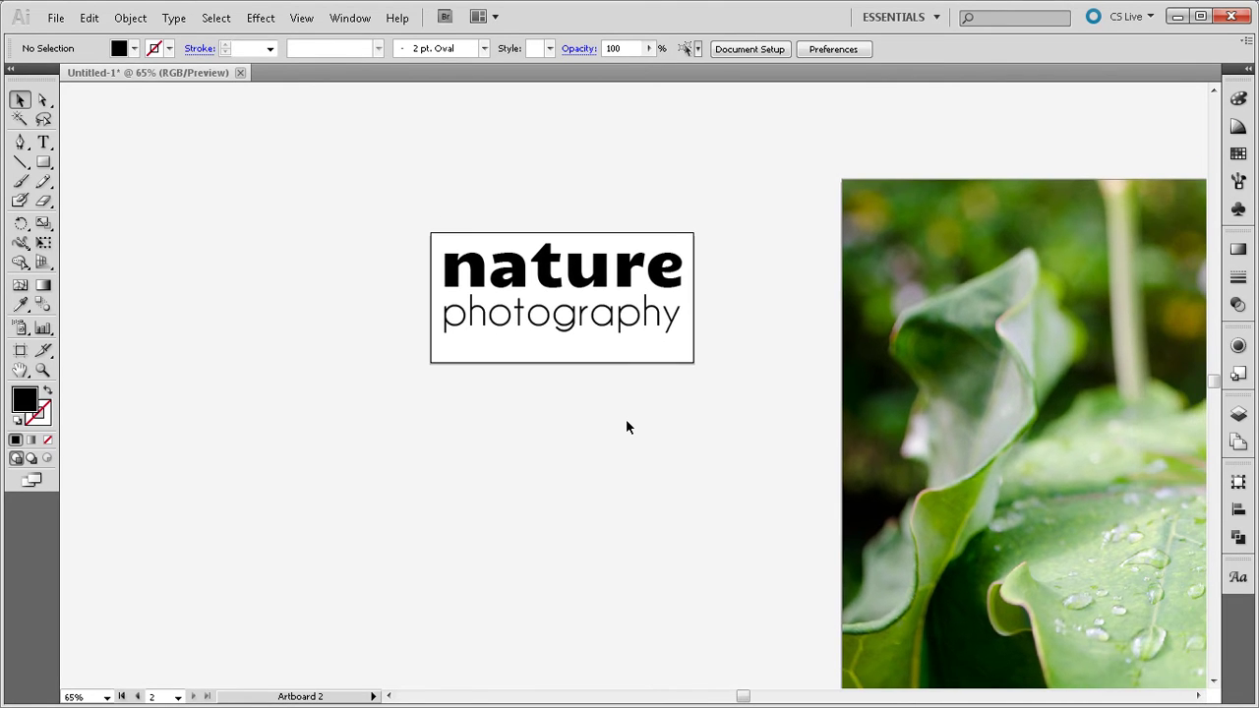
{"action": "key", "text": "ctrl+1"}
{"action": "key", "text": "ctrl+plus"}
{"action": "left_click_drag", "start_coordinate": [627, 334], "coordinate": [689, 433]}
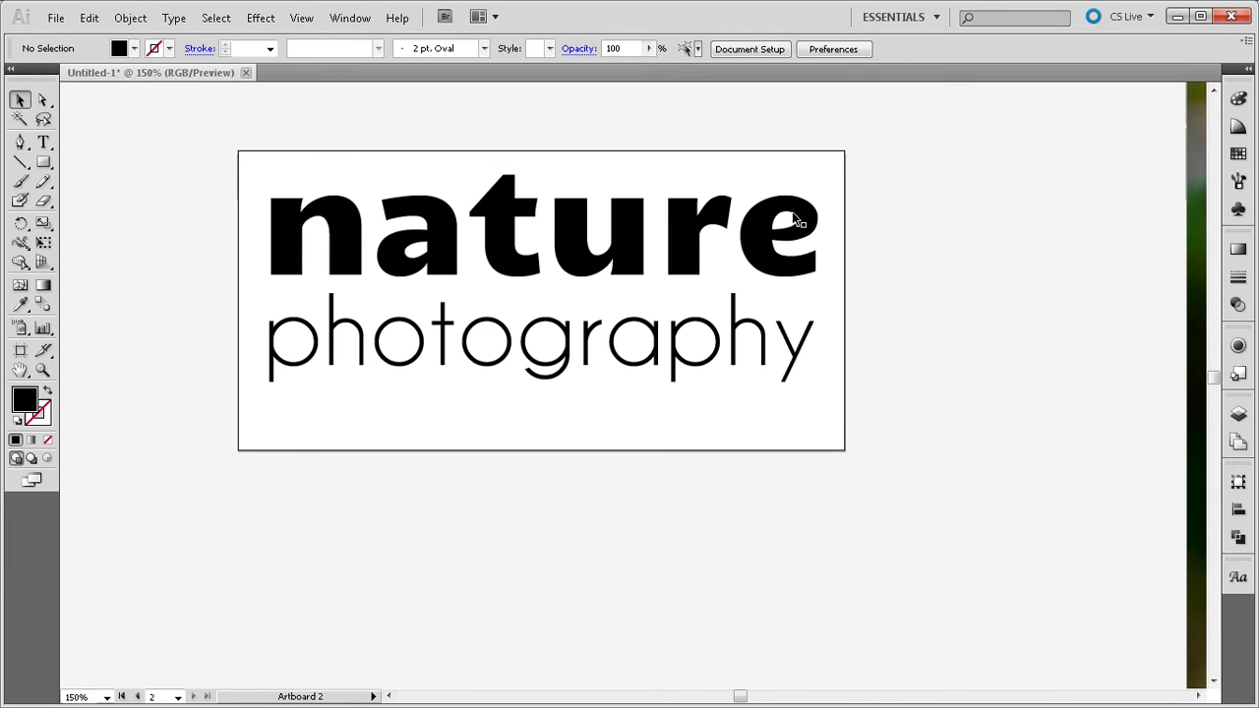
- Draw a closed leaf-shaped Pen path inside the counter of the 'e' in 'nature'
{"action": "left_click", "coordinate": [19, 143]}
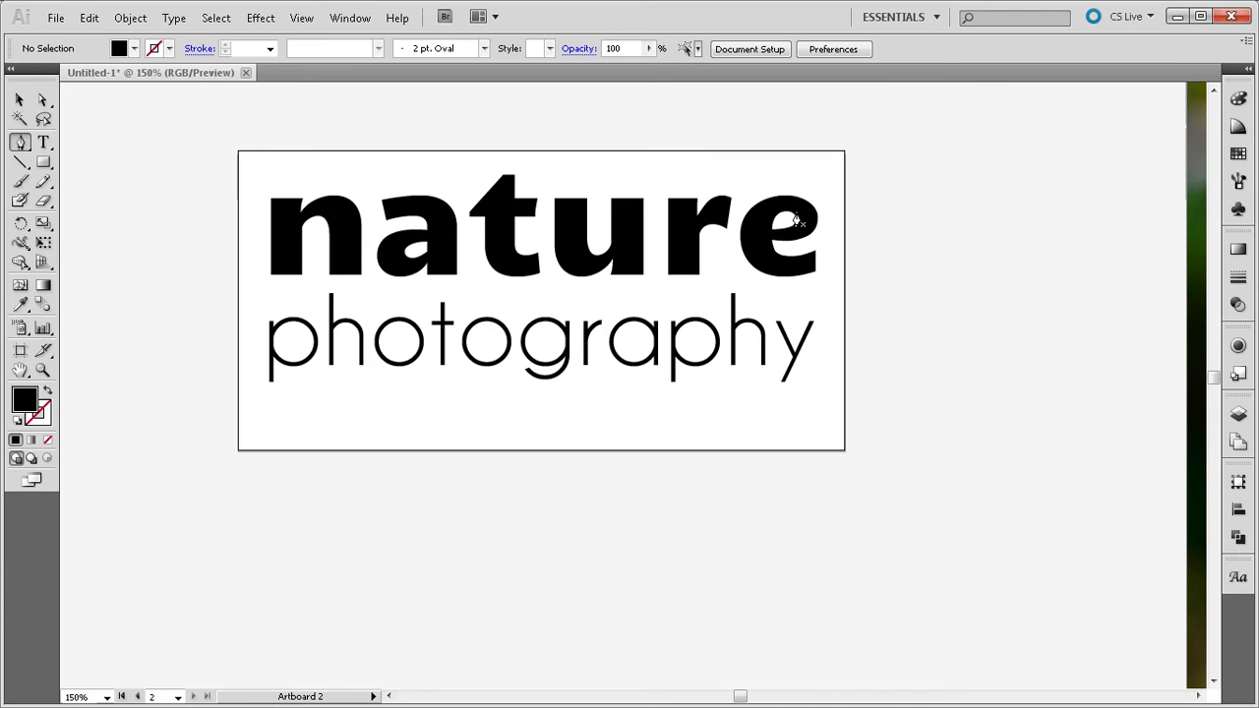
{"action": "scroll", "coordinate": [795, 224], "scroll_direction": "up", "scroll_amount": 2}
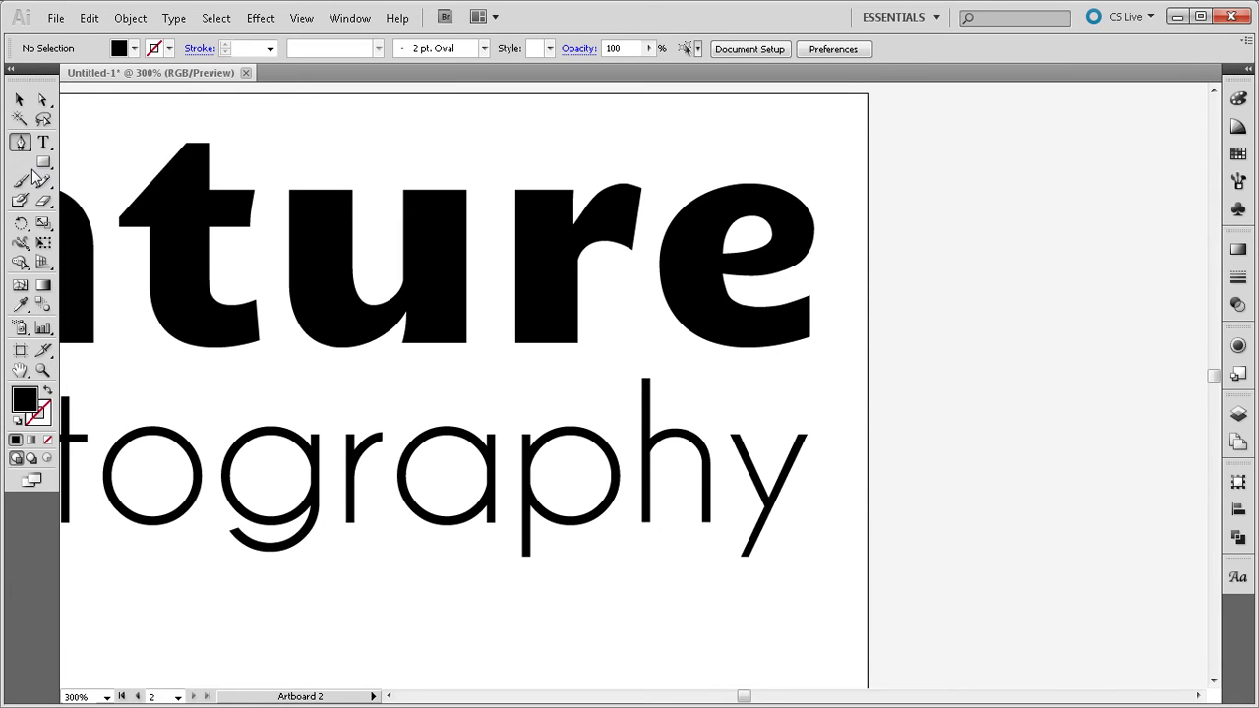
{"action": "left_click", "coordinate": [772, 222]}
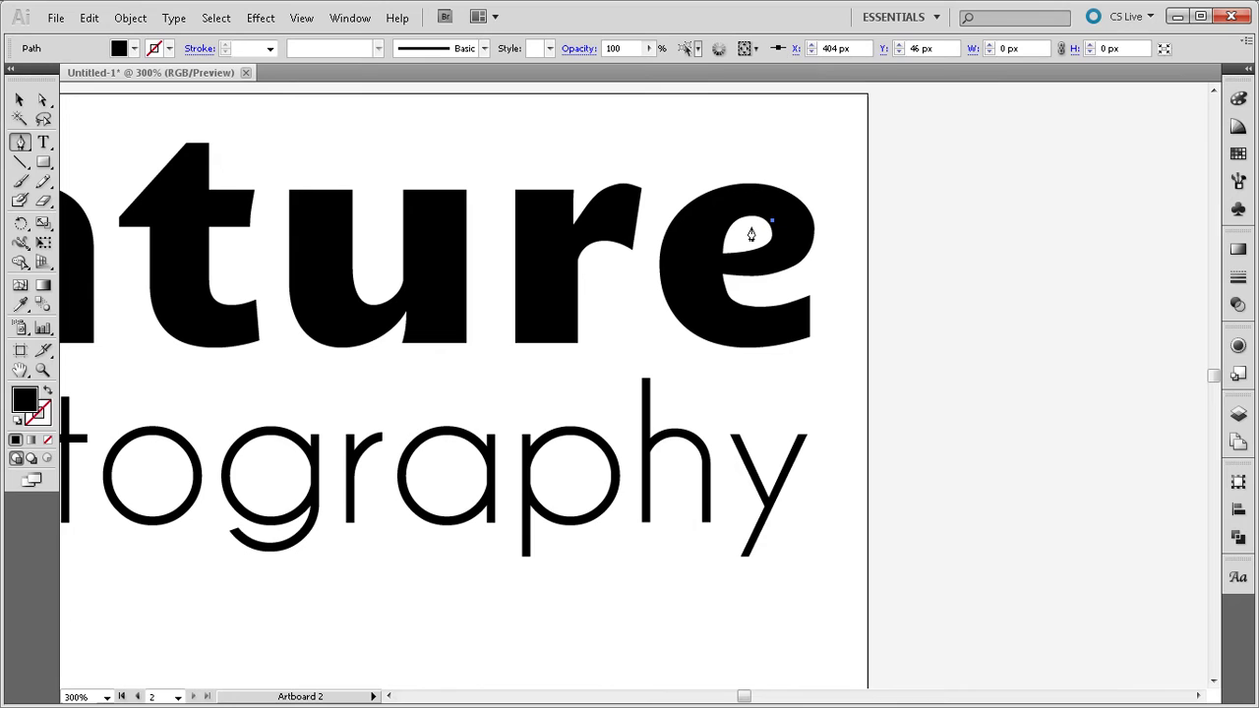
{"action": "mouse_move", "coordinate": [741, 238]}
{"action": "left_mouse_down"}
{"action": "mouse_move", "coordinate": [718, 247]}
{"action": "mouse_move", "coordinate": [736, 252]}
{"action": "left_mouse_up"}
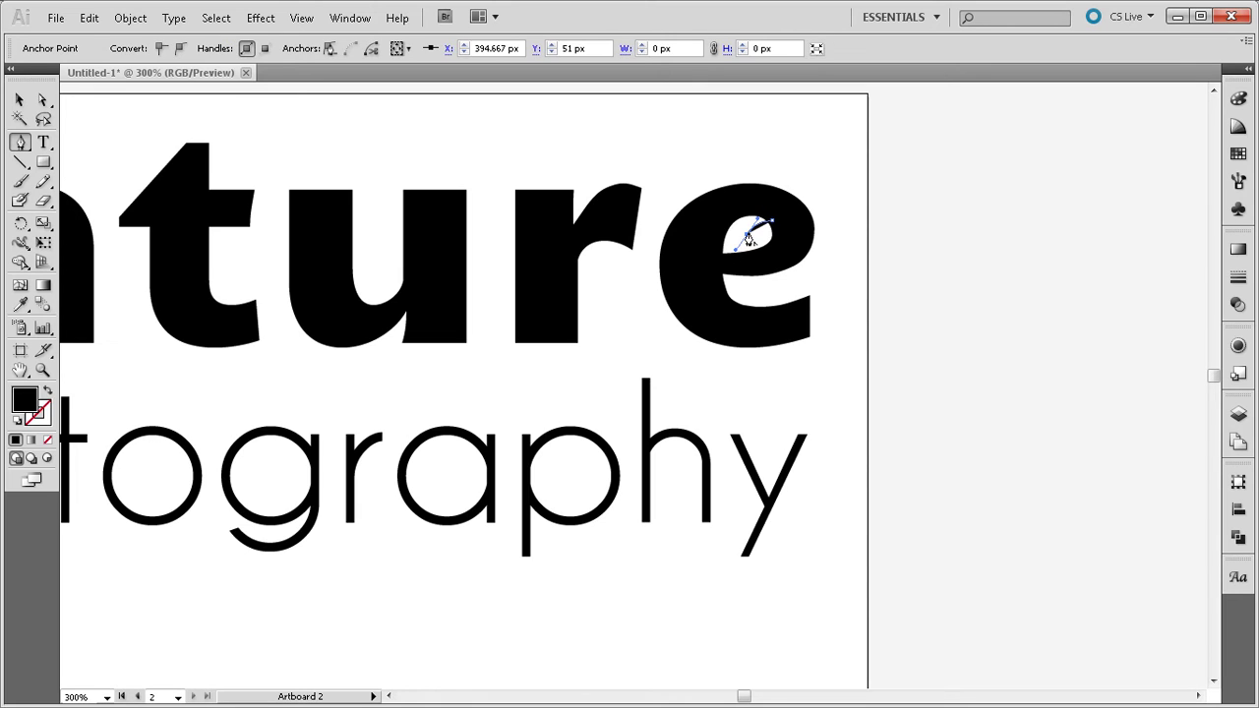
{"action": "left_click", "coordinate": [748, 237]}
{"action": "left_click", "coordinate": [771, 224]}
{"action": "left_click", "coordinate": [777, 236]}
{"action": "left_click", "coordinate": [19, 100]}
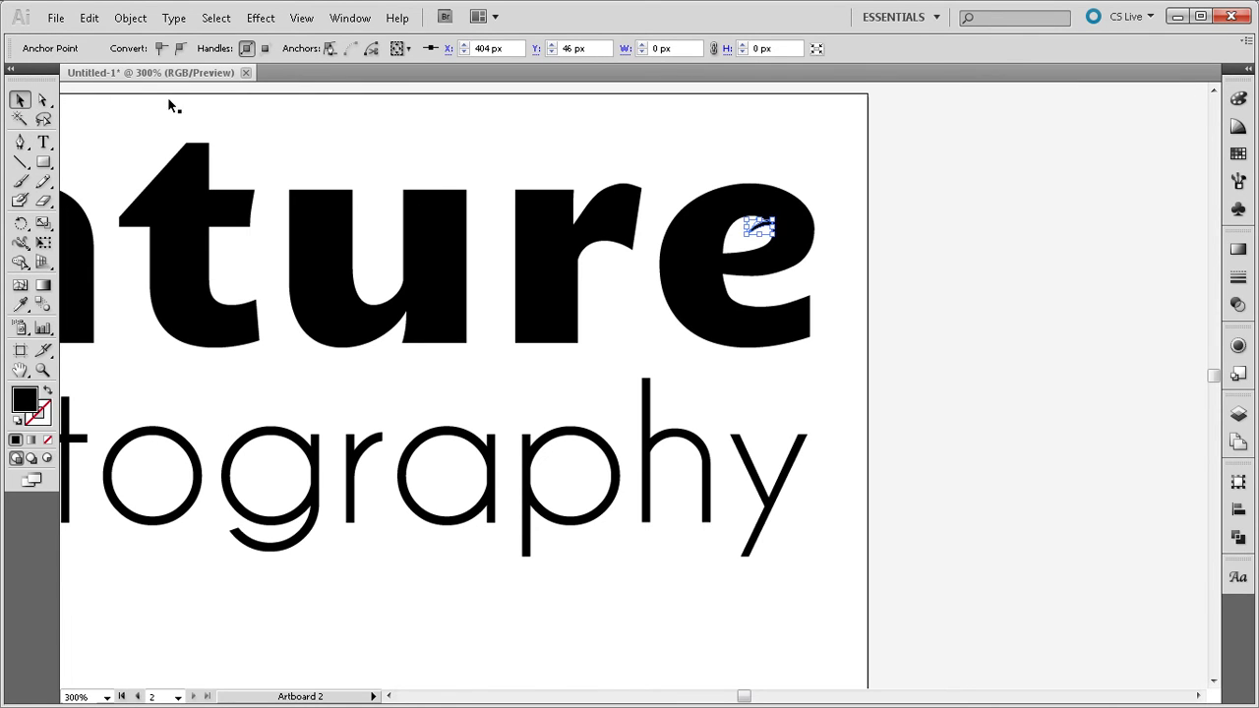
{"action": "left_click", "coordinate": [691, 174]}
{"action": "left_click", "coordinate": [908, 174]}
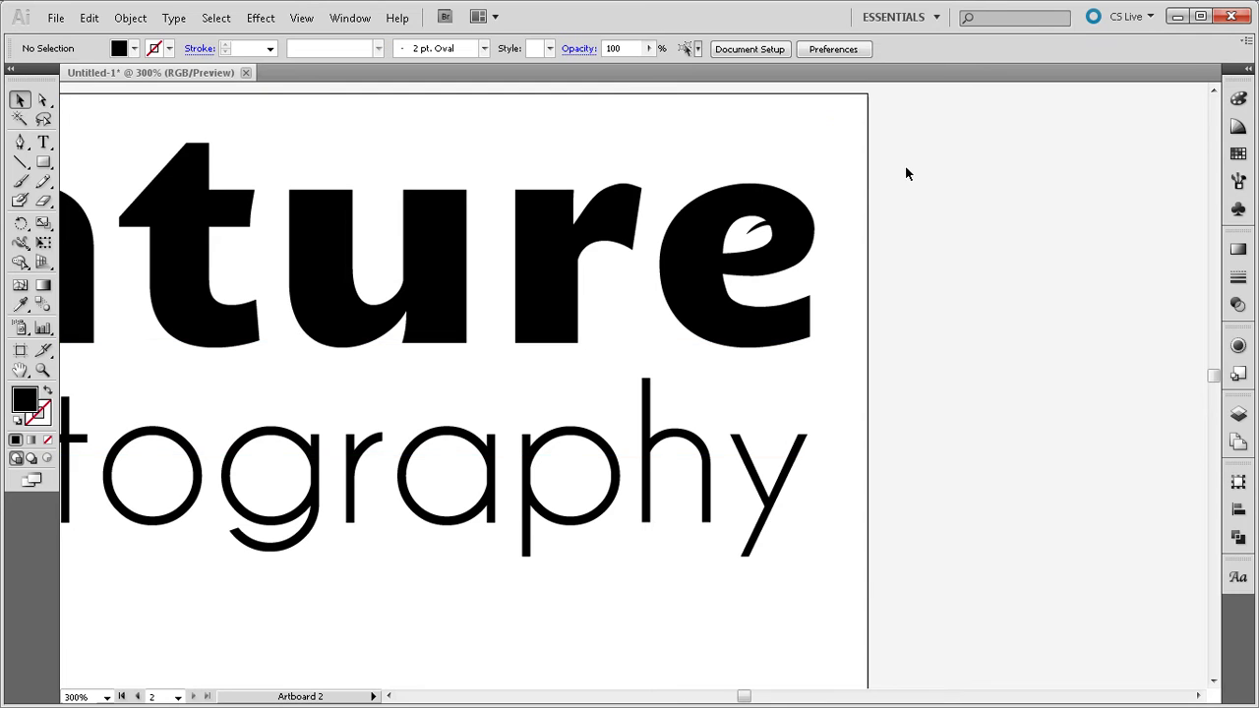
{"action": "left_click", "coordinate": [773, 221]}
{"action": "left_click", "coordinate": [834, 228]}
- Convert the 'nature' text together with the leaf shape to outlines
{"action": "left_click", "coordinate": [791, 213]}
{"action": "left_click", "coordinate": [762, 228], "text": "shift"}
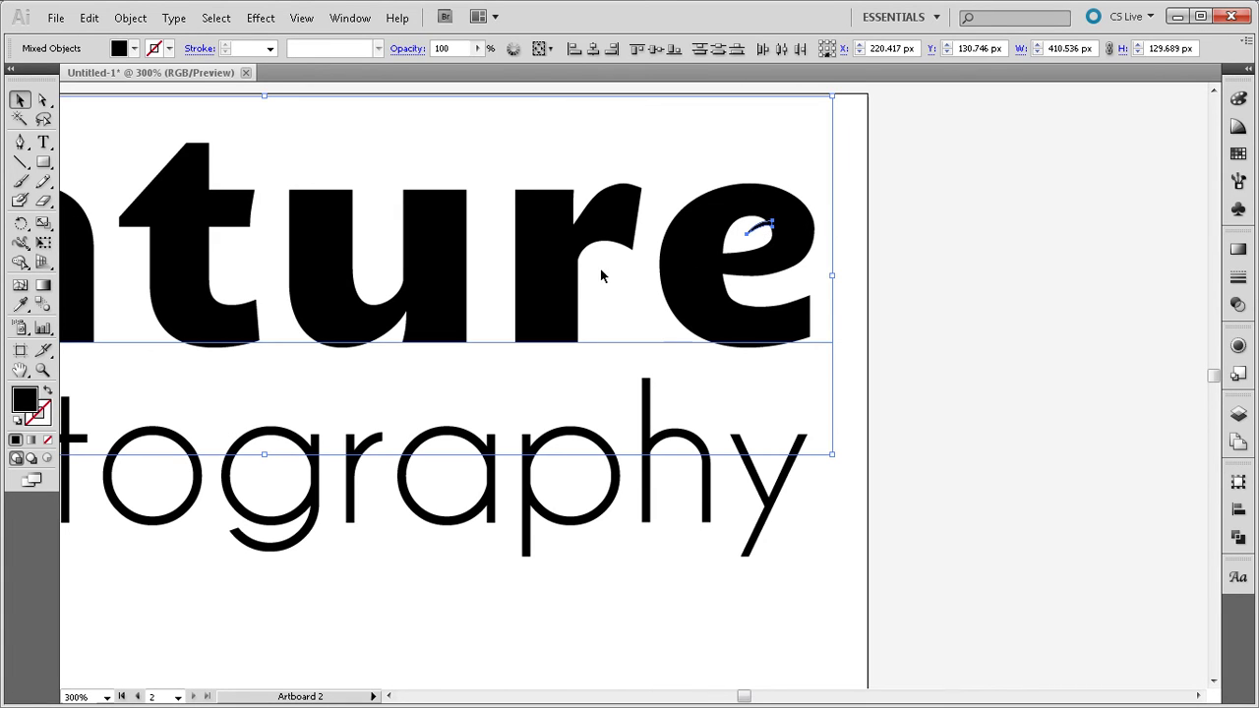
{"action": "left_click", "coordinate": [173, 17]}
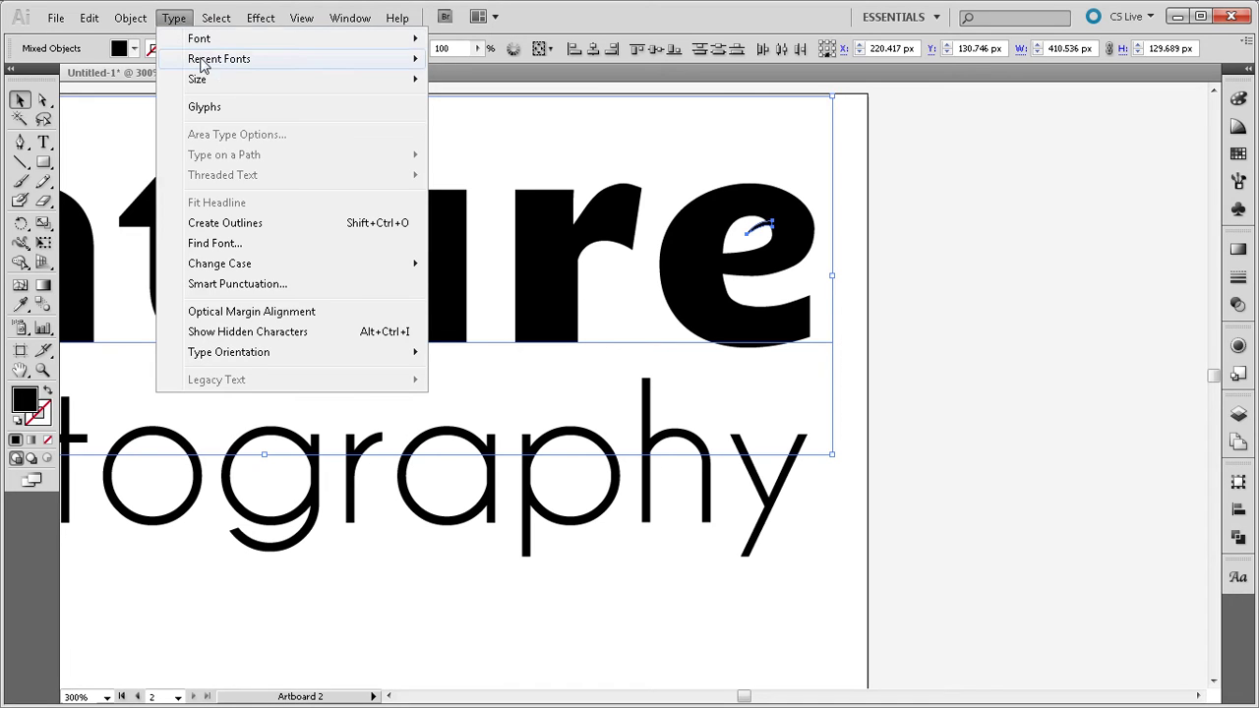
{"action": "left_click", "coordinate": [238, 224]}
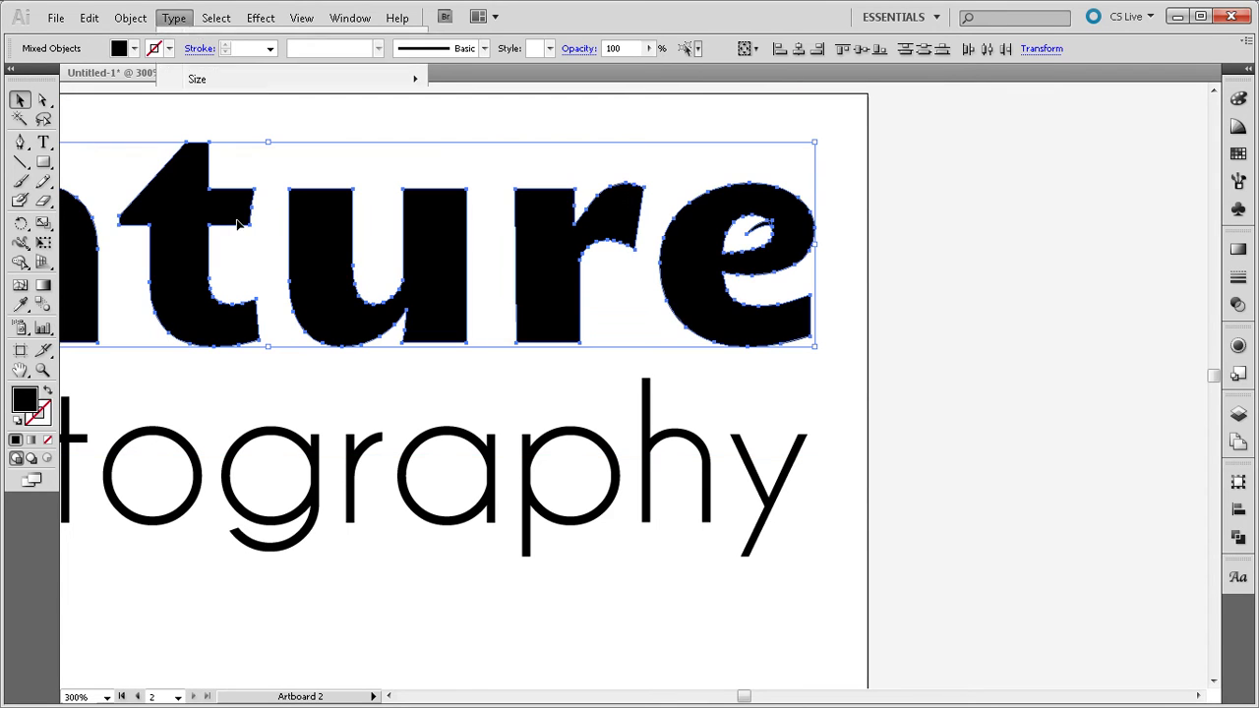
- Inspect the outlined letters, isolating the 'e' path with Direct Selection
{"action": "left_click", "coordinate": [927, 183]}
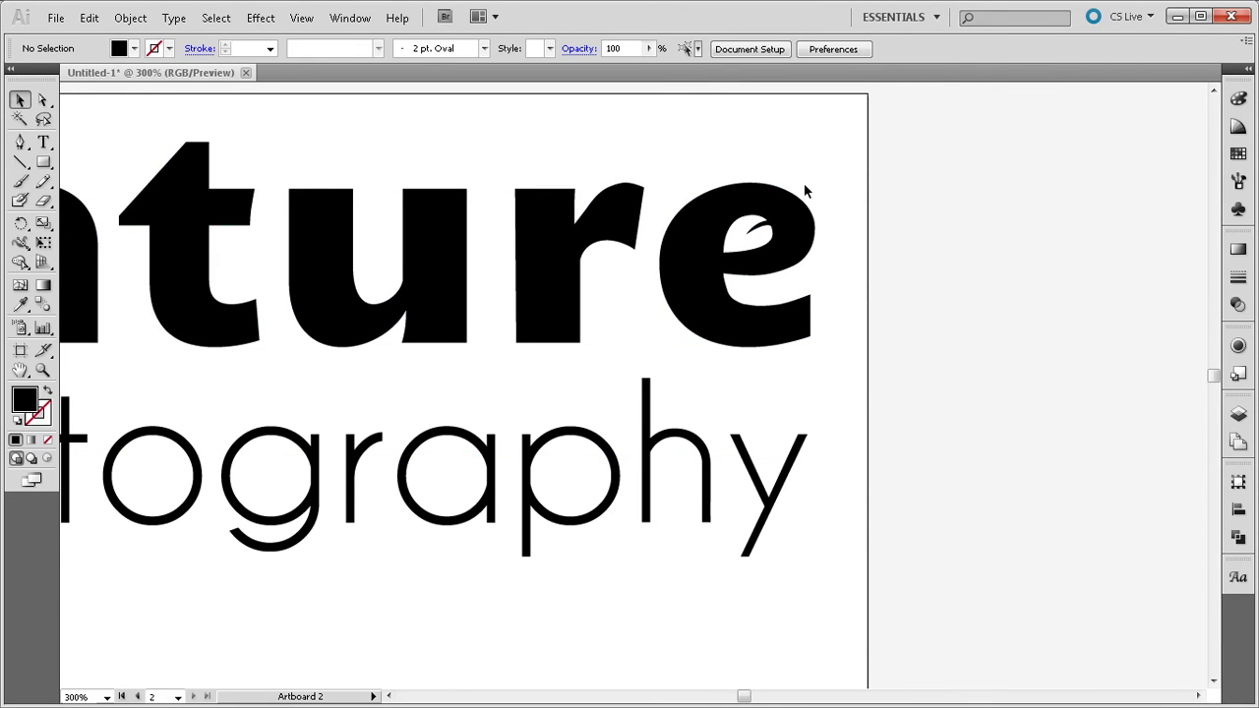
{"action": "left_click", "coordinate": [752, 187]}
{"action": "key", "text": "a"}
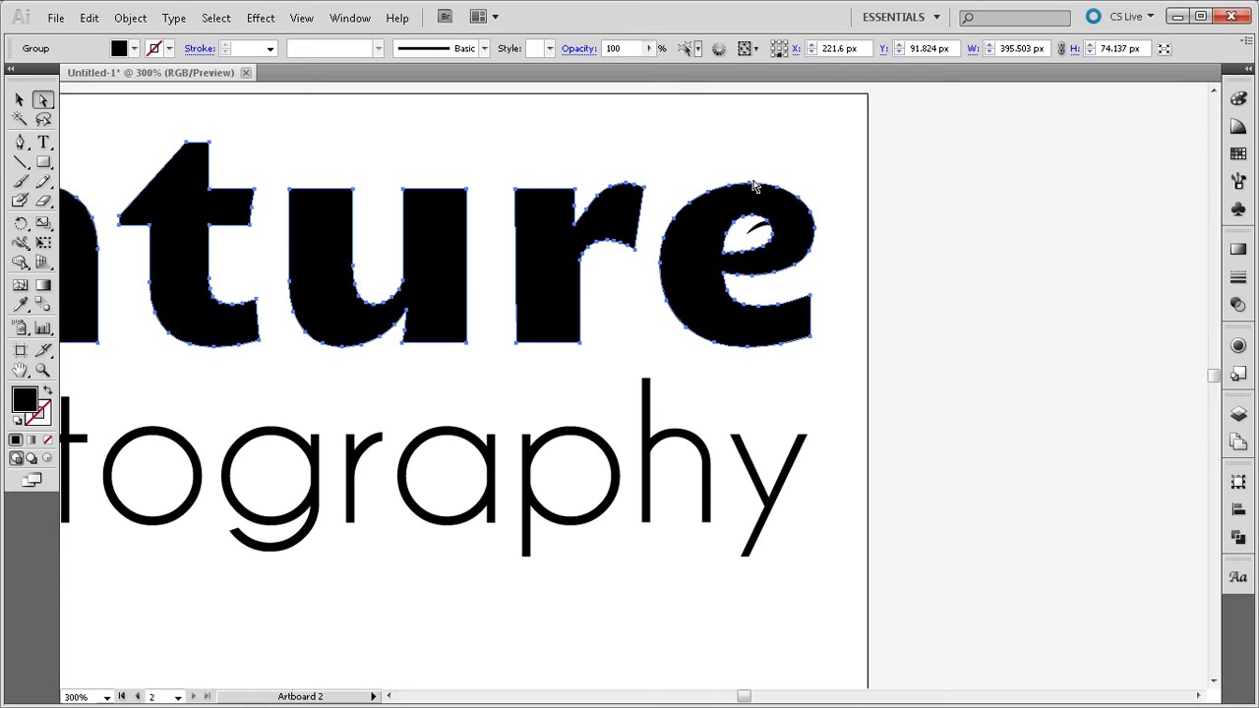
{"action": "left_click", "coordinate": [759, 169]}
{"action": "left_click", "coordinate": [754, 186]}
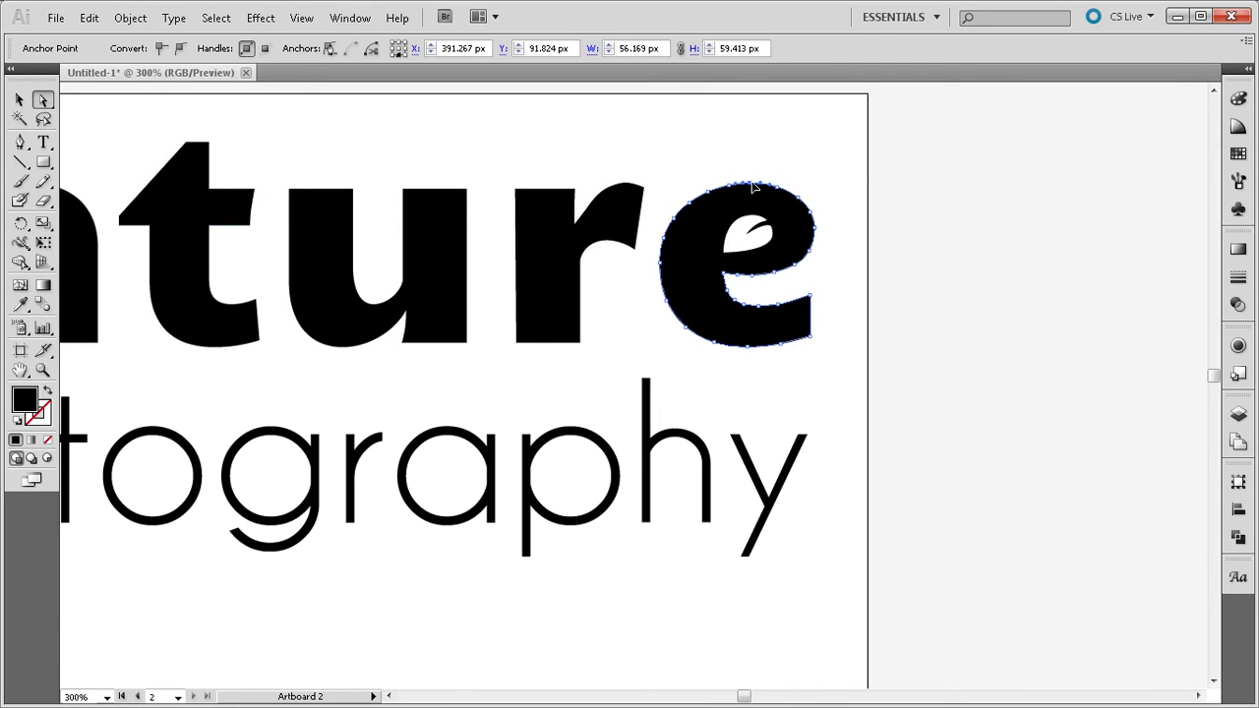
{"action": "left_click", "coordinate": [841, 147]}
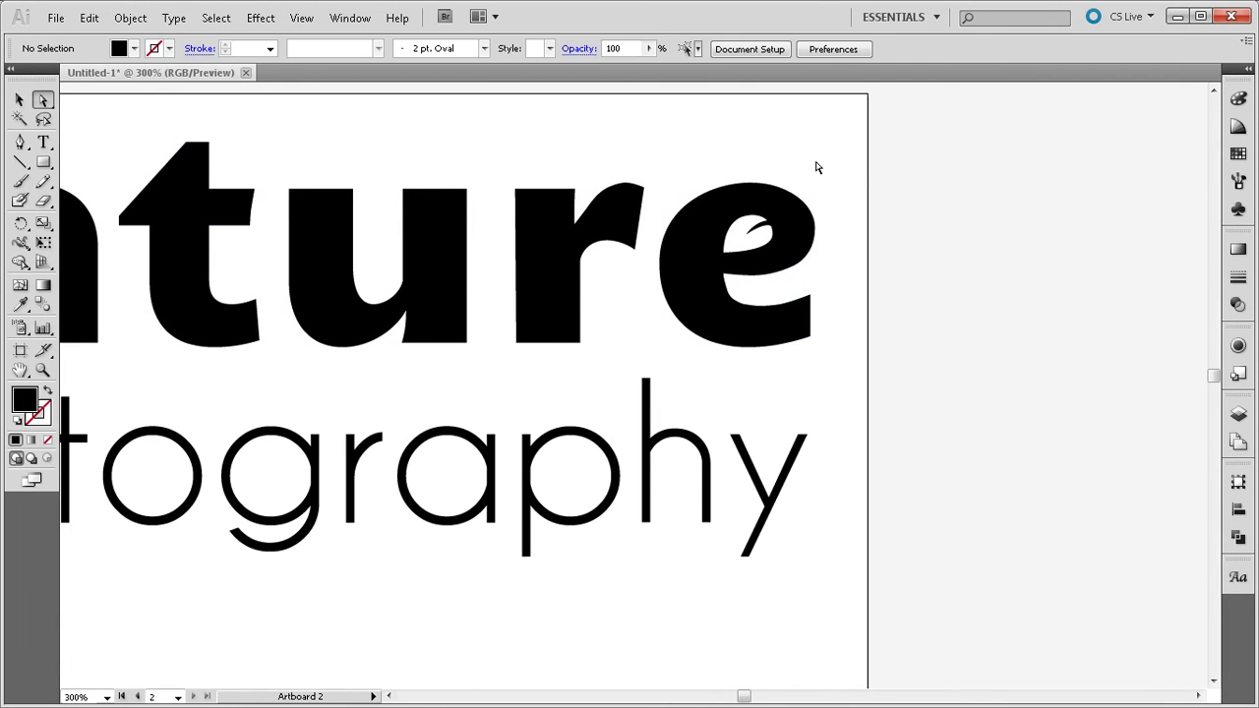
{"action": "key", "text": "v"}
- Marquee all 'nature' letters with the leaf and Unite them in Pathfinder
{"action": "left_click_drag", "start_coordinate": [745, 218], "coordinate": [805, 225]}
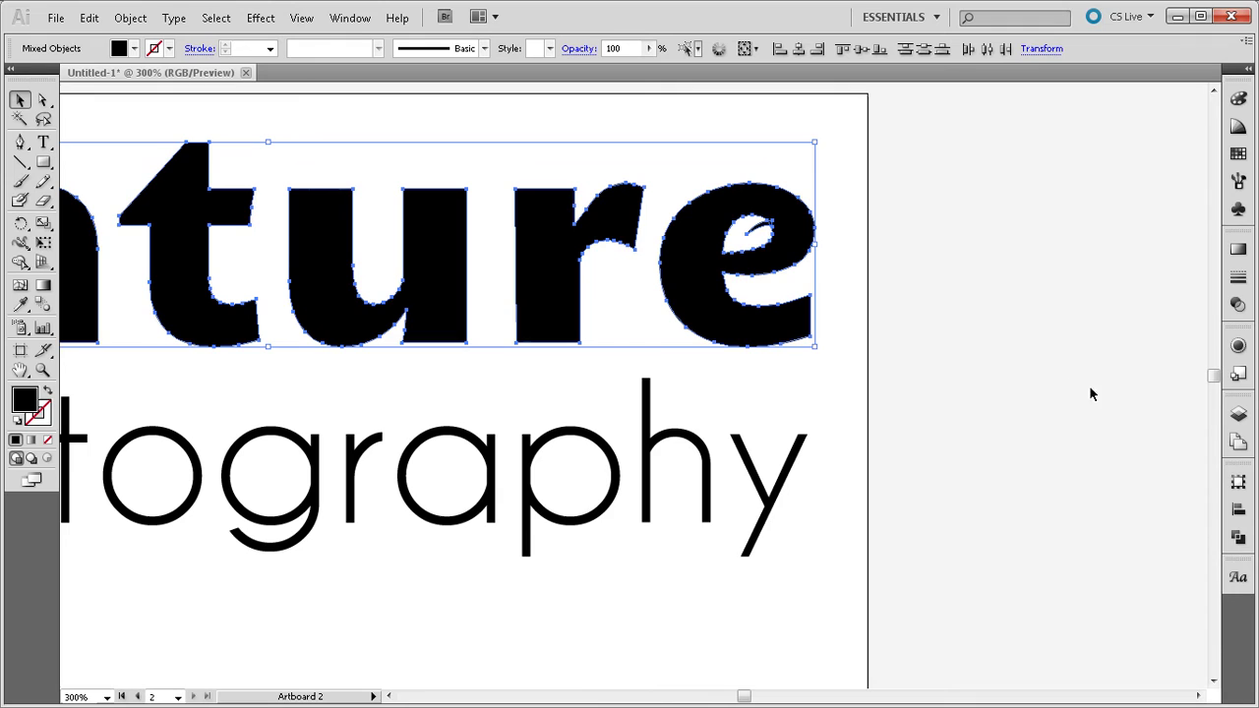
{"action": "left_click", "coordinate": [1238, 536]}
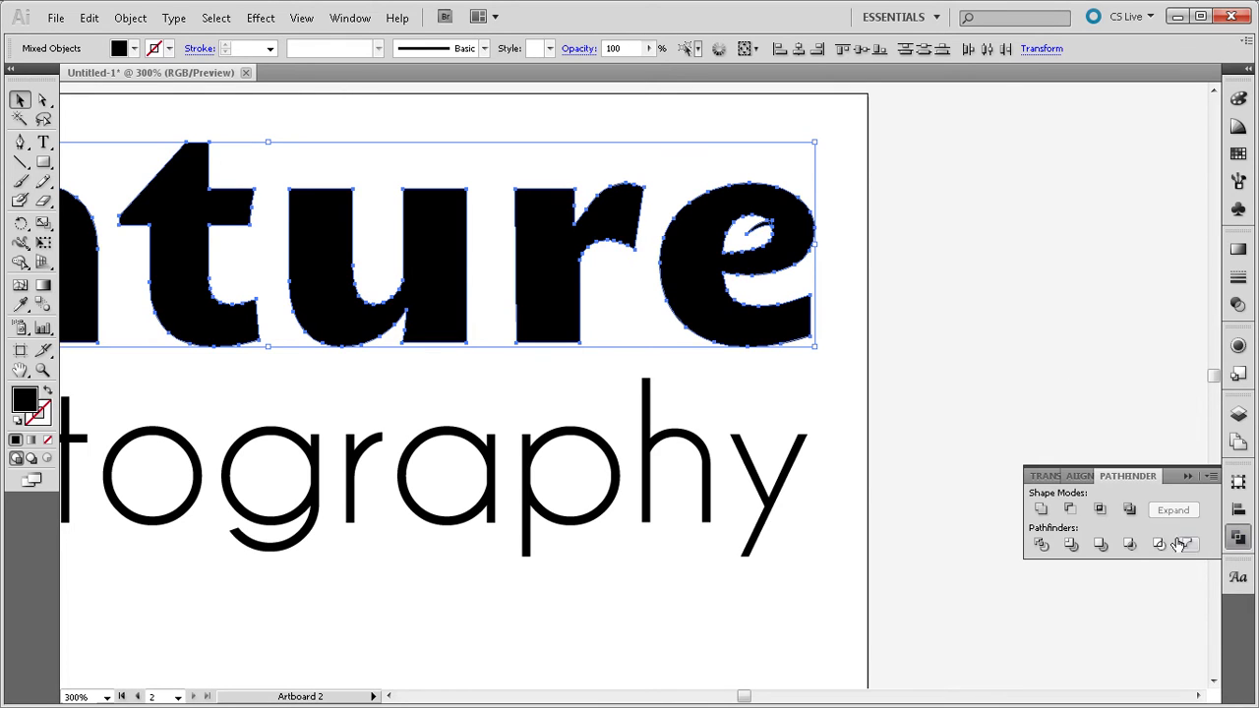
{"action": "left_click", "coordinate": [1042, 511]}
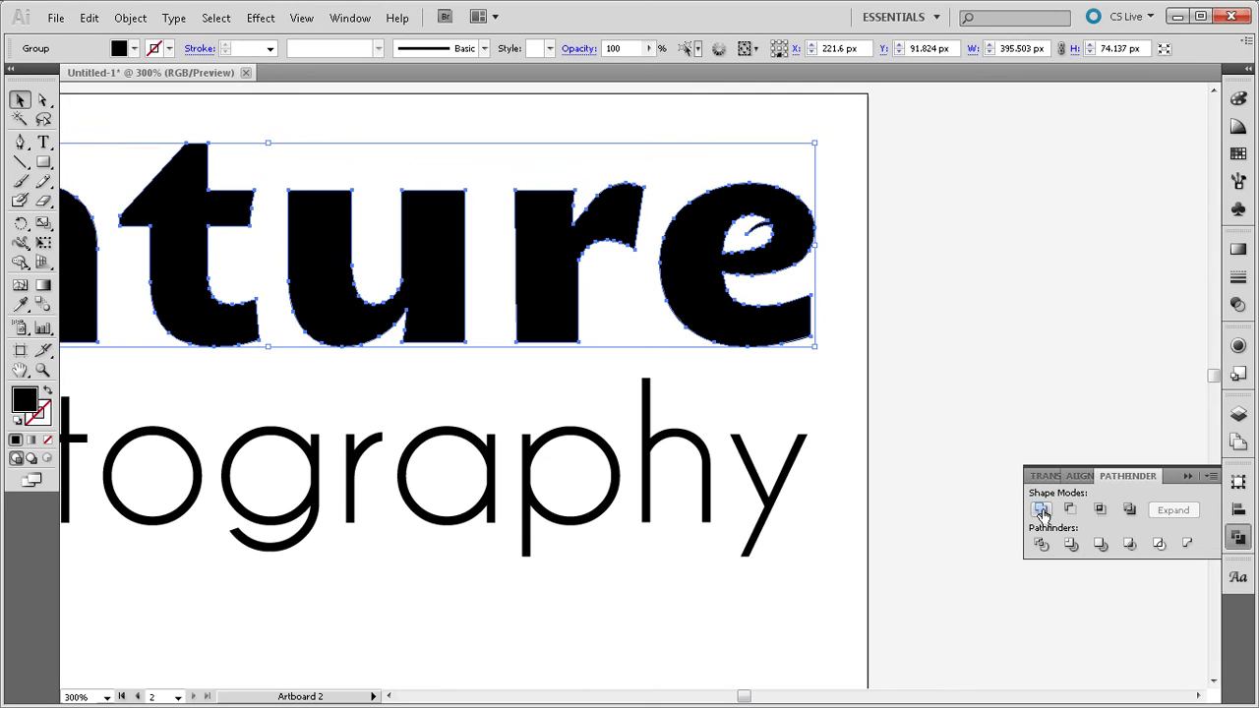
{"action": "left_click", "coordinate": [978, 416]}
{"action": "left_click", "coordinate": [763, 228]}
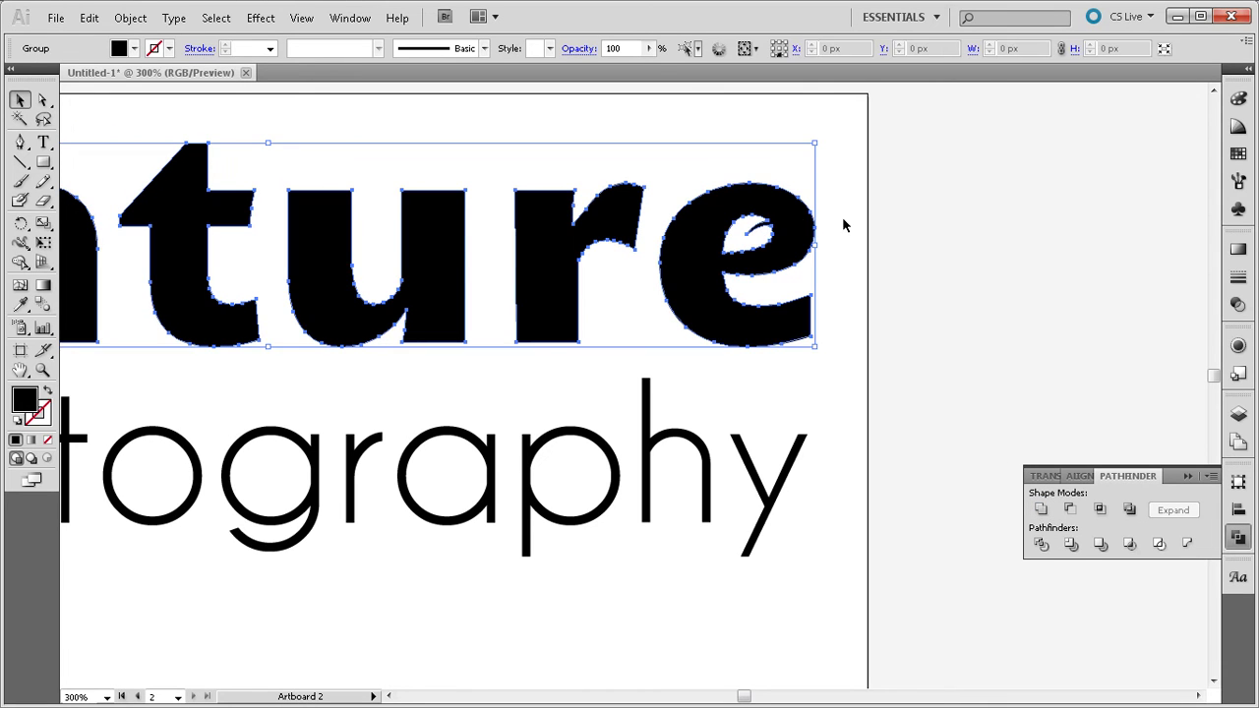
{"action": "left_click", "coordinate": [843, 225]}
{"action": "scroll", "coordinate": [467, 277], "scroll_direction": "left", "scroll_amount": 3}
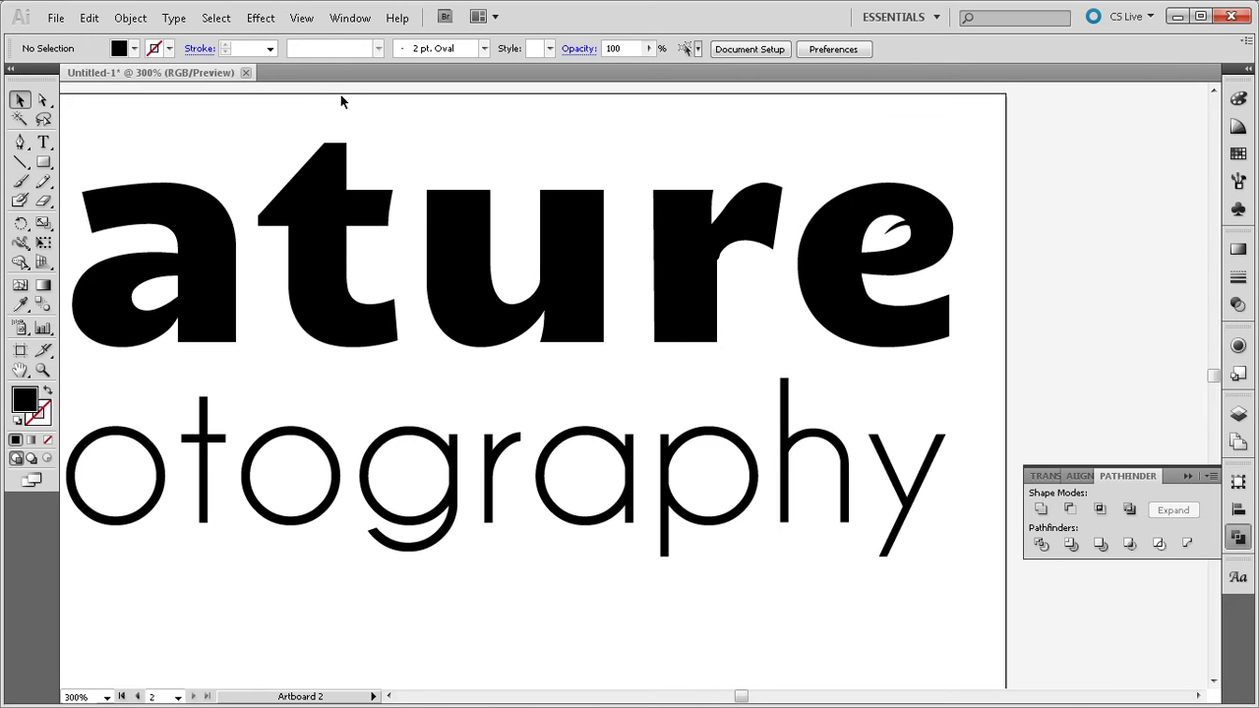
- In Outline view, delete the inner curve of the u, then return to Preview
{"action": "key", "text": "ctrl+y"}
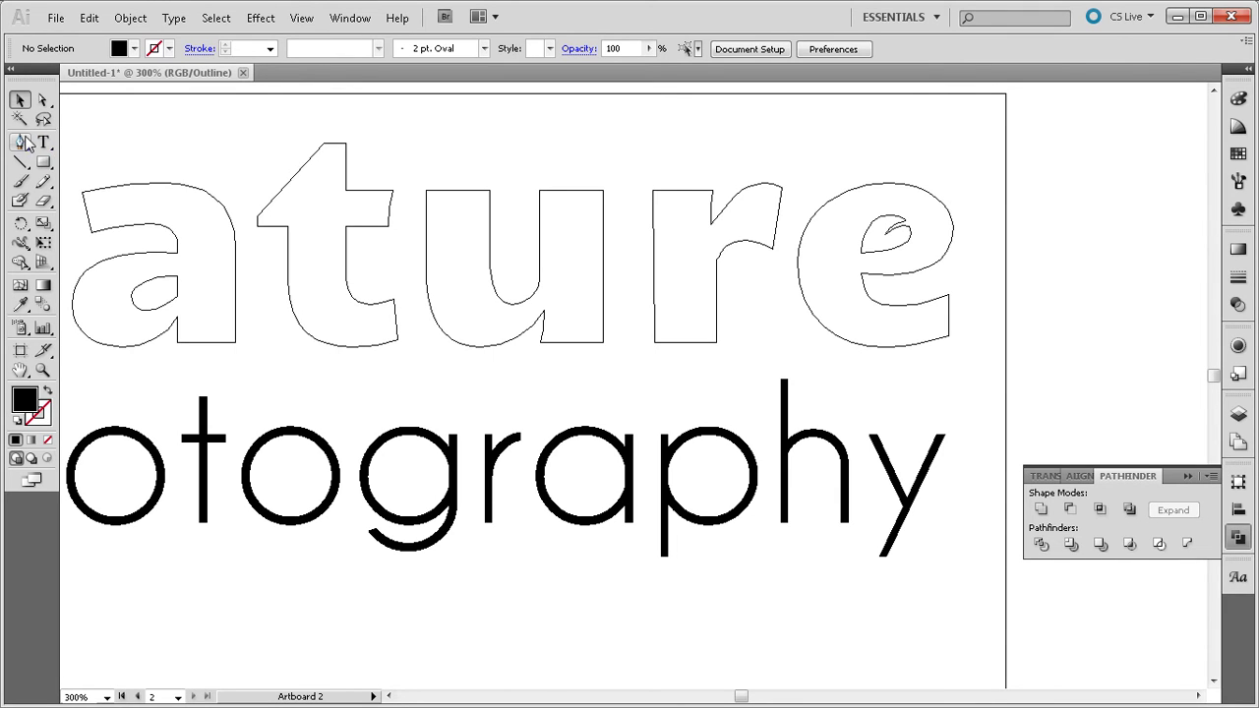
{"action": "left_click_drag", "start_coordinate": [43, 99], "coordinate": [94, 106]}
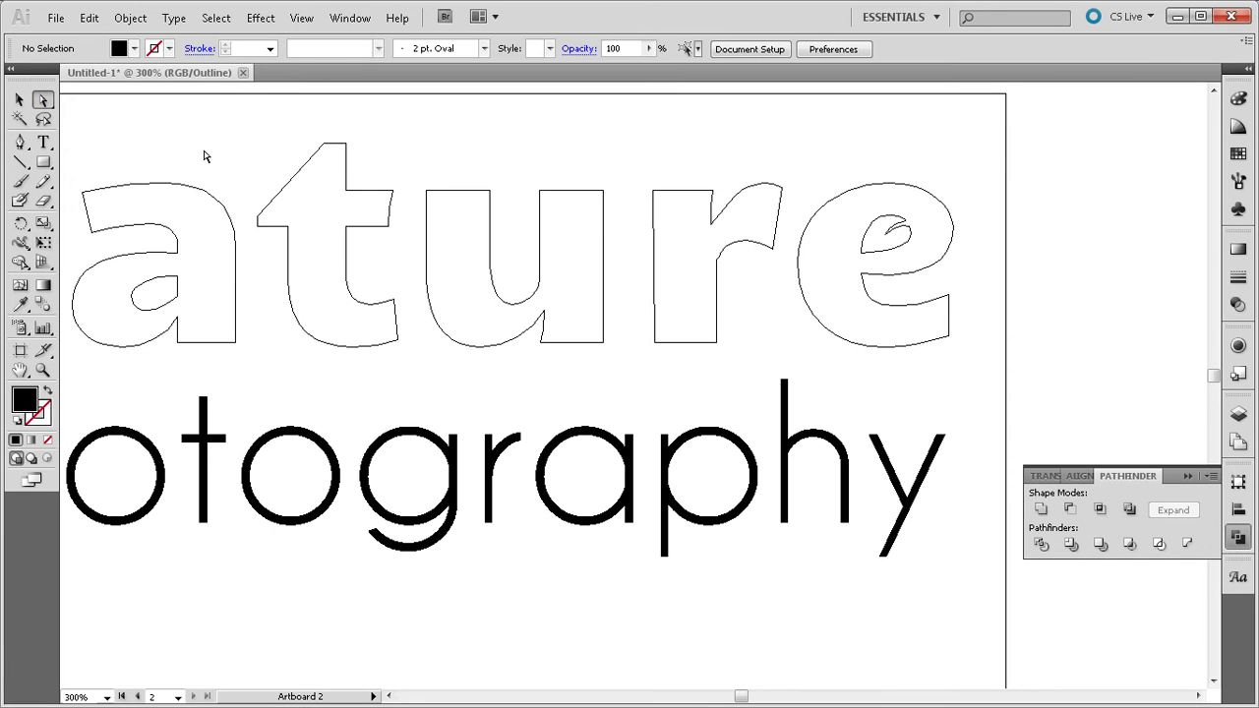
{"action": "left_click", "coordinate": [491, 274]}
{"action": "left_click_drag", "start_coordinate": [473, 251], "coordinate": [553, 311]}
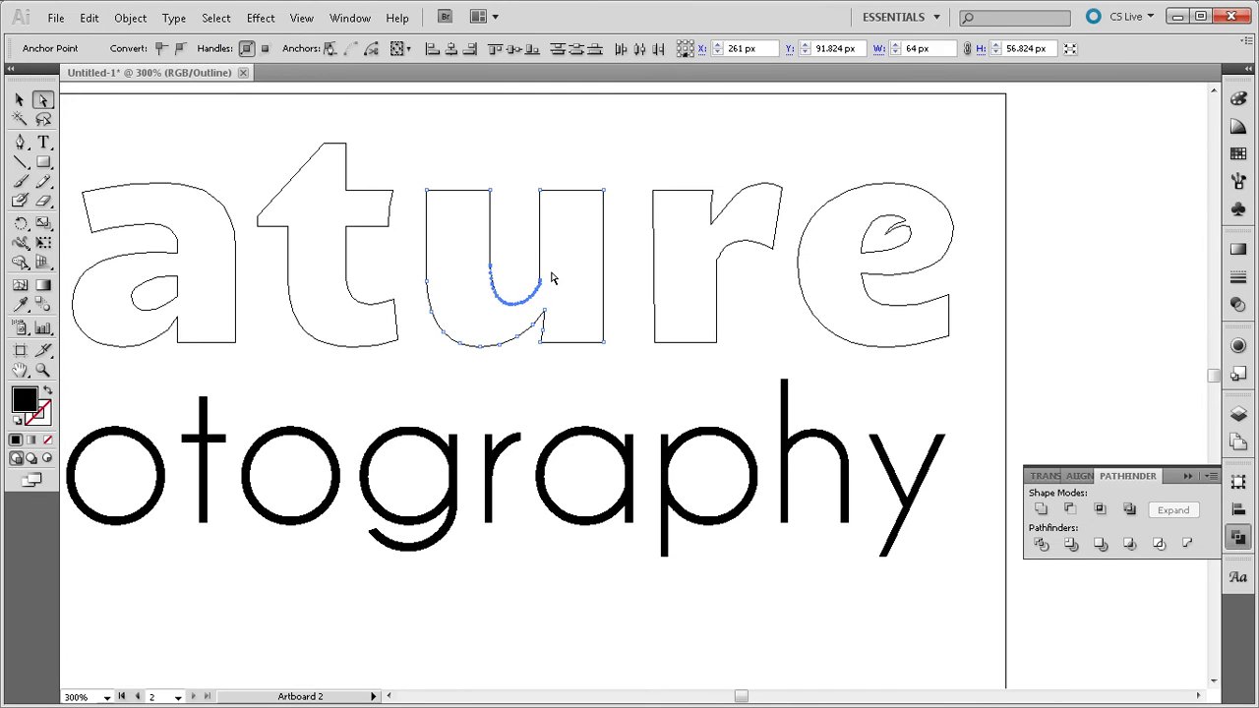
{"action": "key", "text": "Delete"}
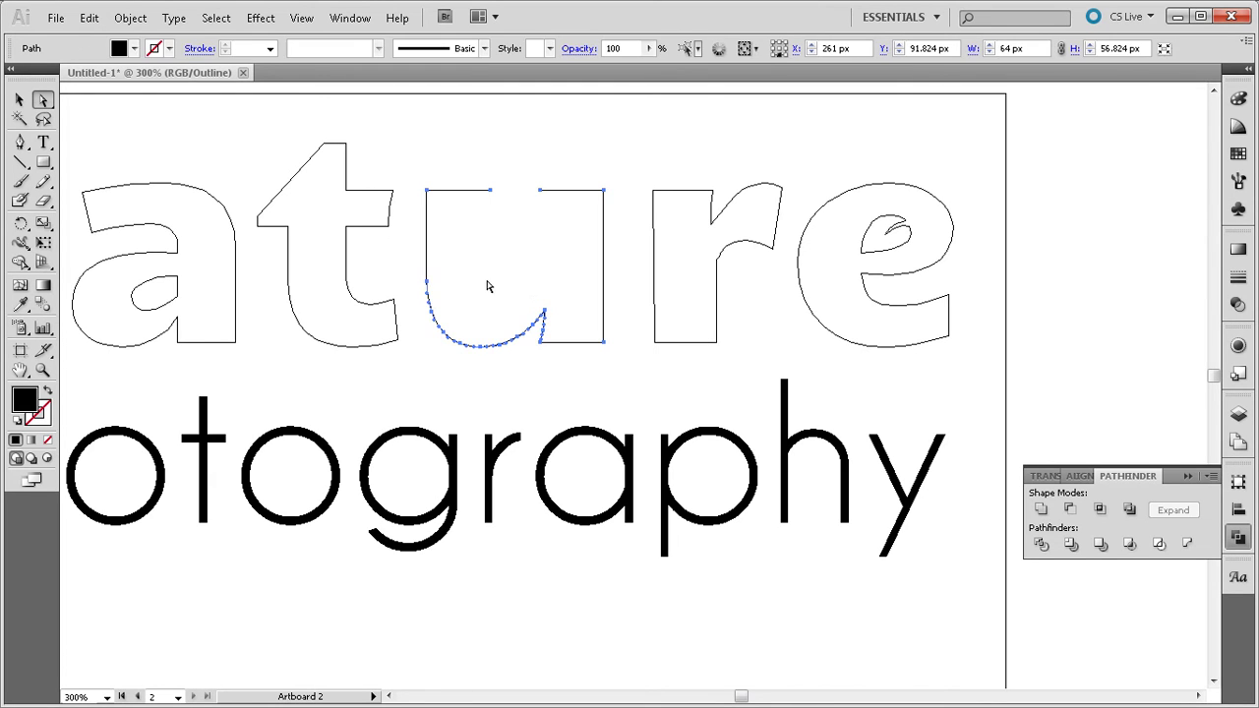
{"action": "key", "text": "ctrl+y"}
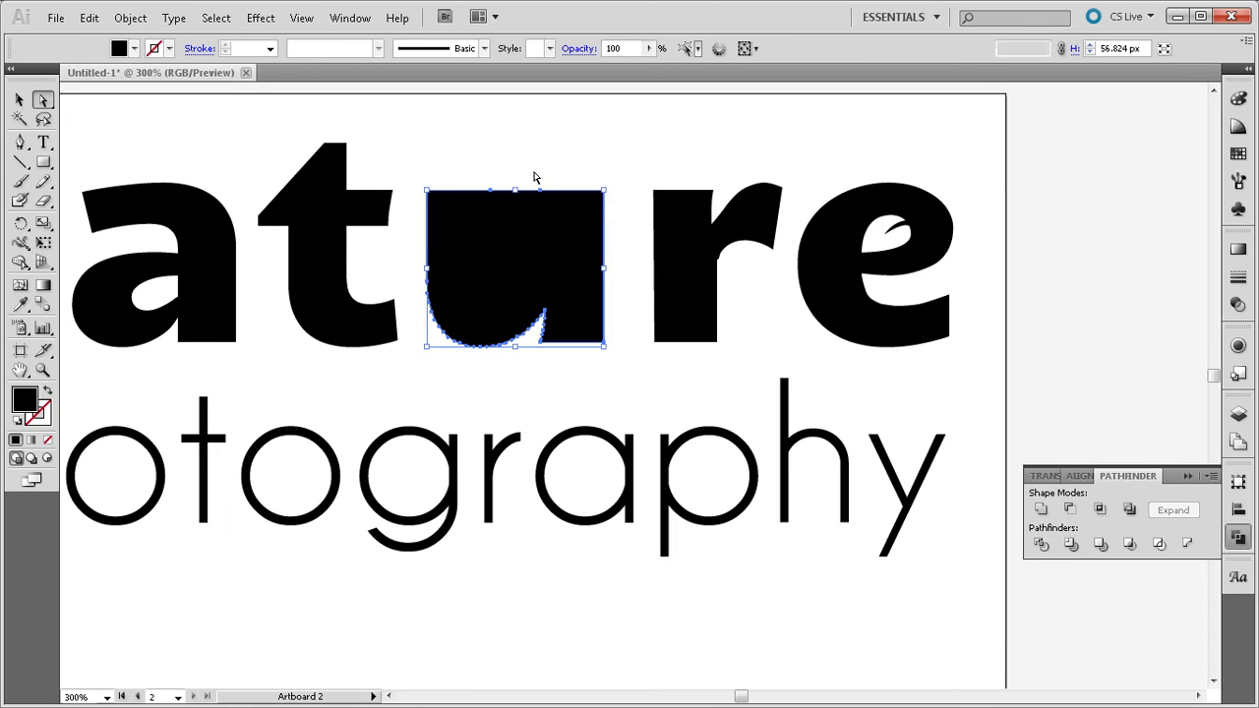
- Add an anchor point on the u's top edge with the Pen tool
{"action": "left_click", "coordinate": [530, 183]}
{"action": "left_click", "coordinate": [495, 209]}
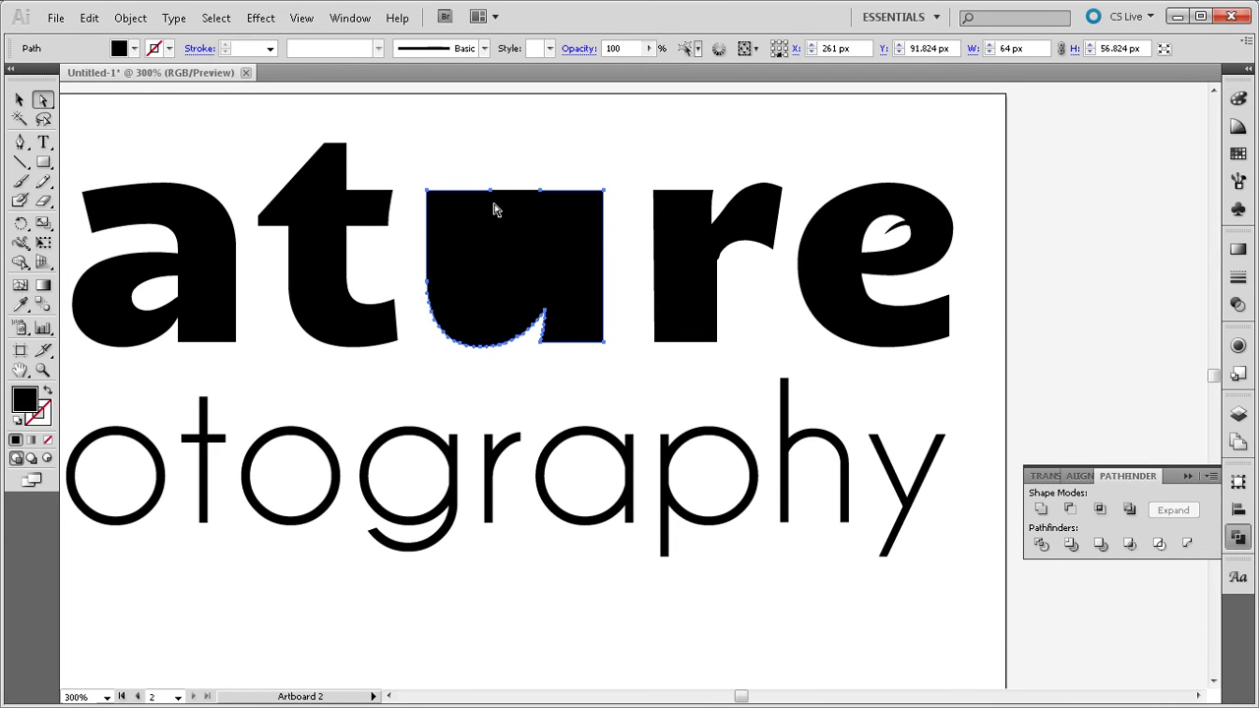
{"action": "key", "text": "p"}
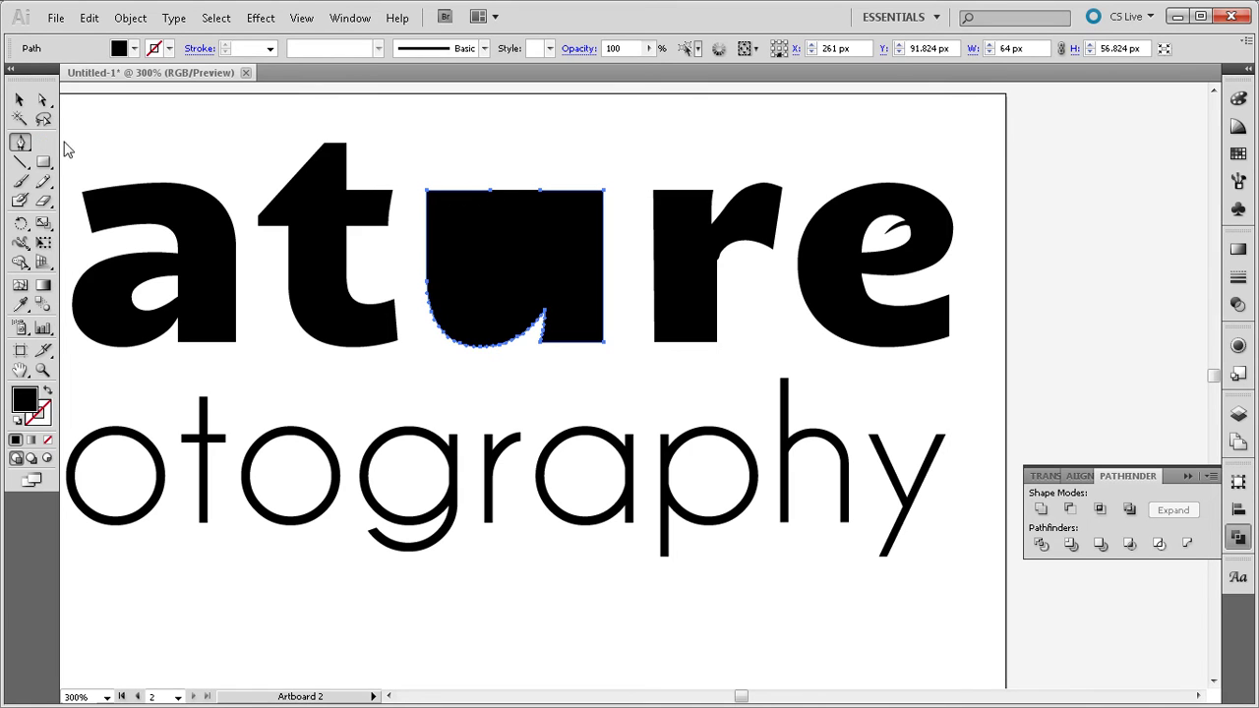
{"action": "left_click", "coordinate": [494, 191]}
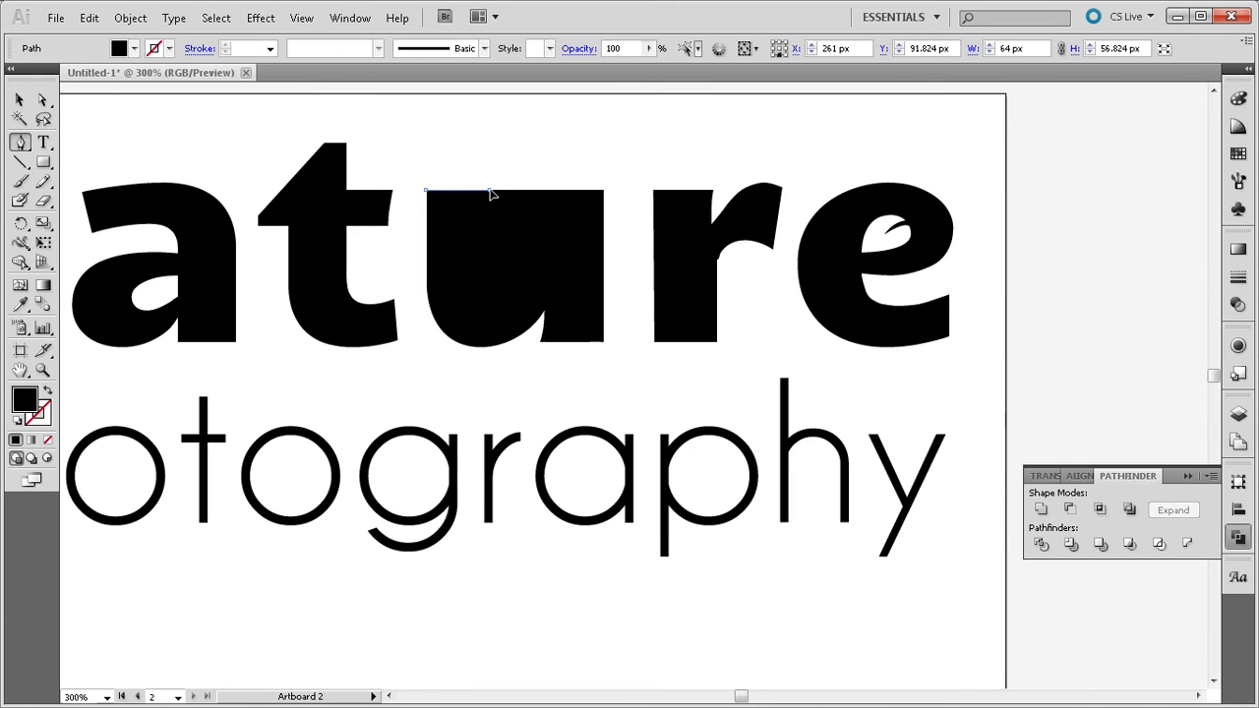
{"action": "left_click", "coordinate": [540, 193]}
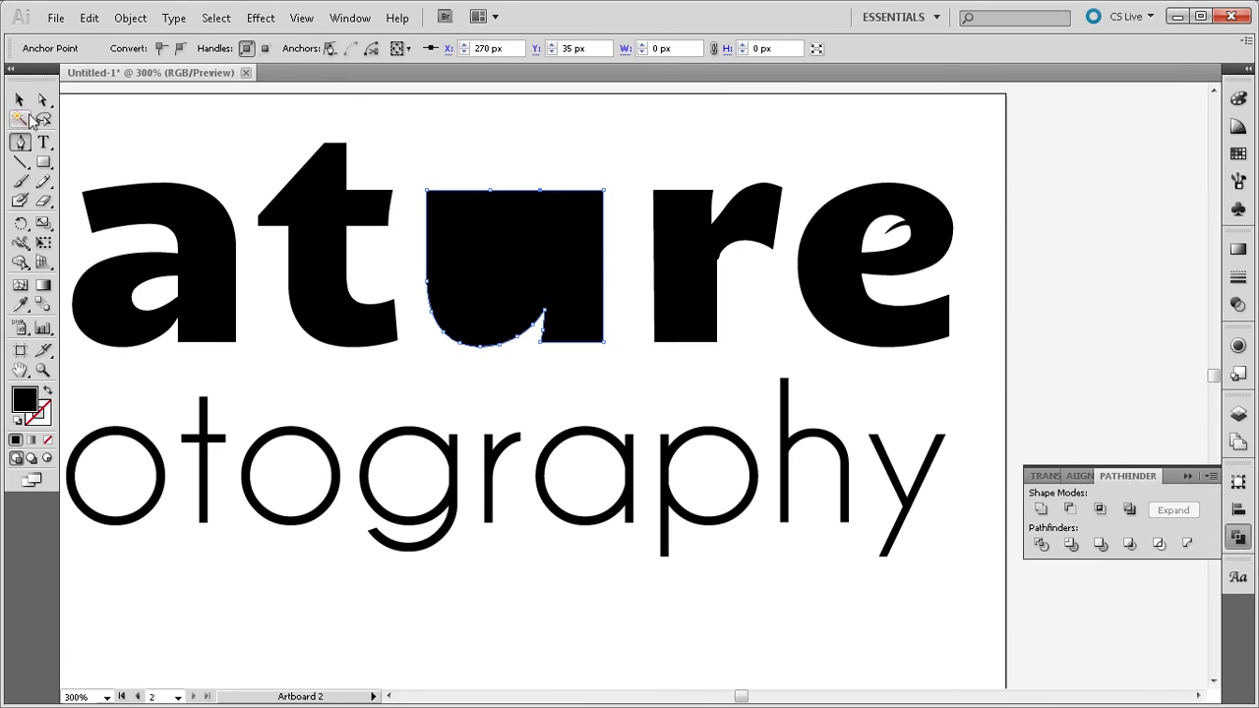
{"action": "left_click", "coordinate": [22, 100]}
{"action": "left_click", "coordinate": [399, 126]}
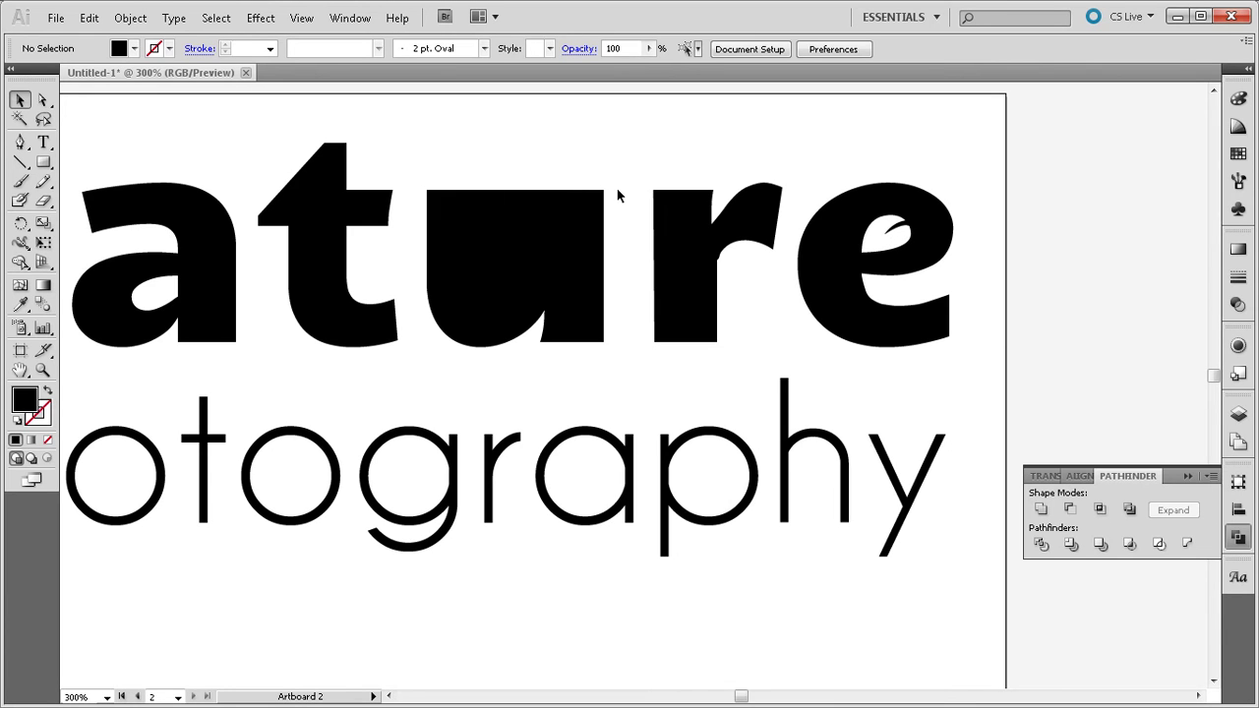
- Draw a curved leaf path above the u with the Pen tool
{"action": "key", "text": "p"}
{"action": "left_click_drag", "start_coordinate": [540, 148], "coordinate": [557, 202]}
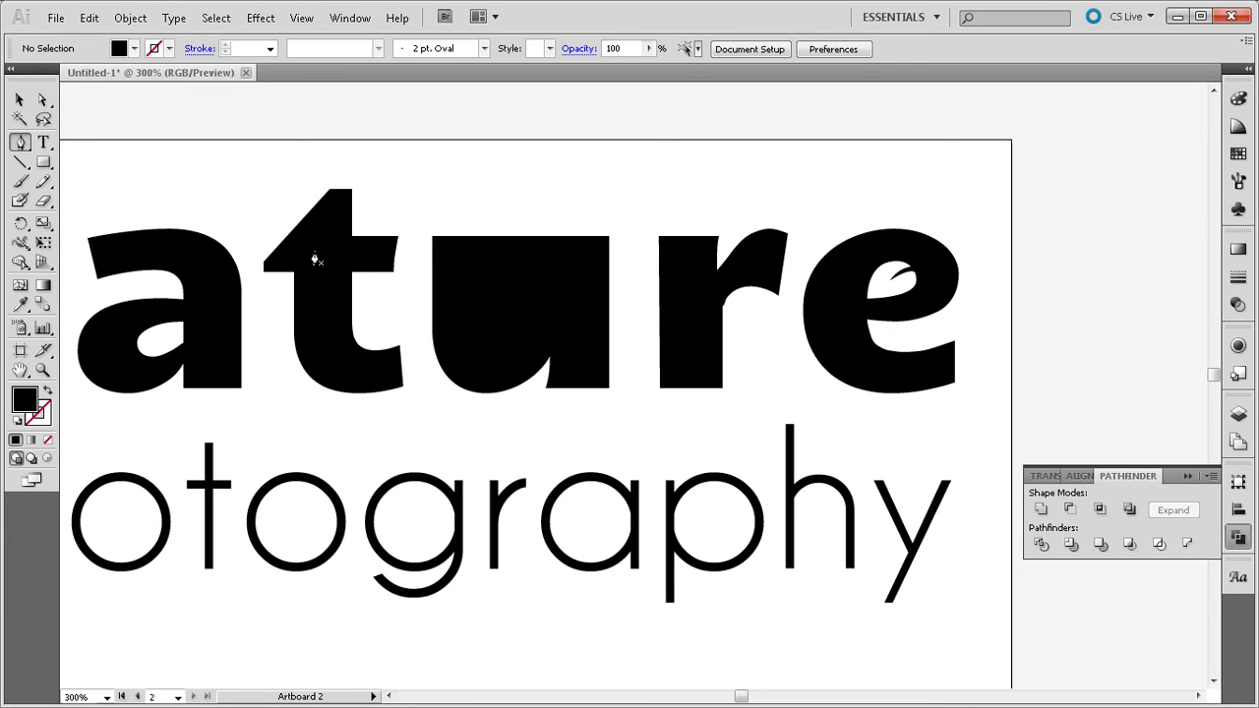
{"action": "left_click", "coordinate": [531, 150]}
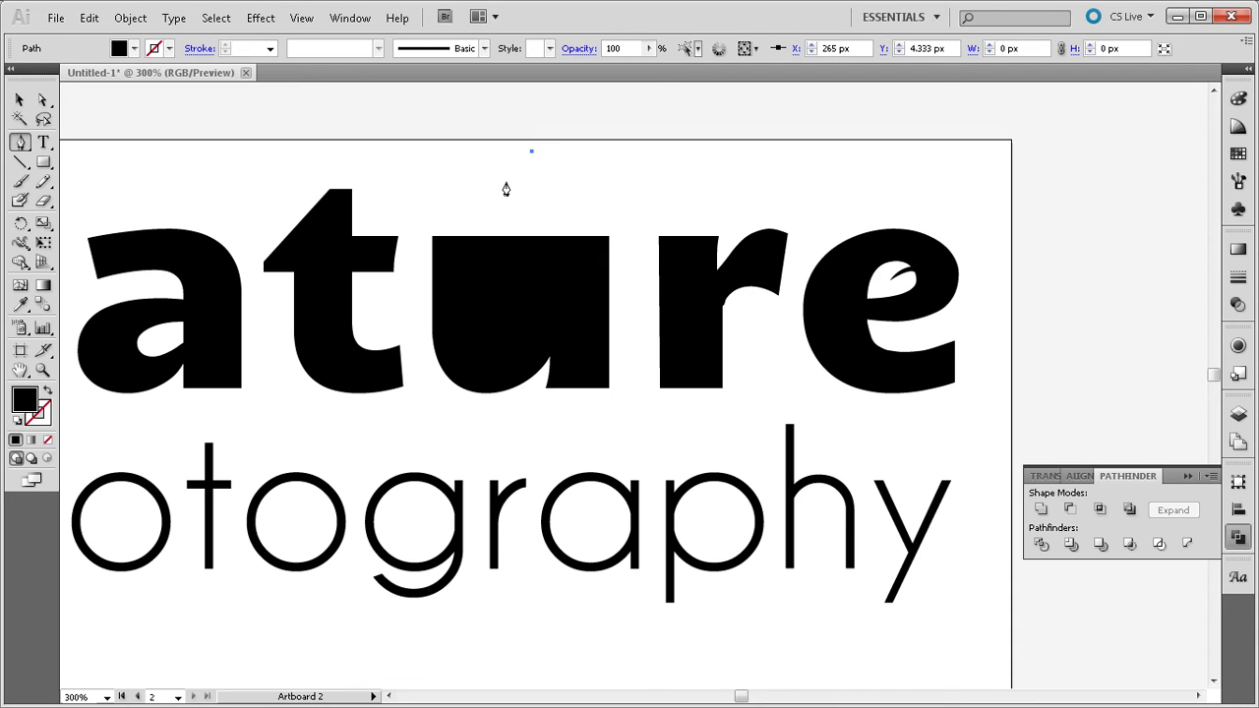
{"action": "left_click_drag", "start_coordinate": [502, 178], "coordinate": [498, 200]}
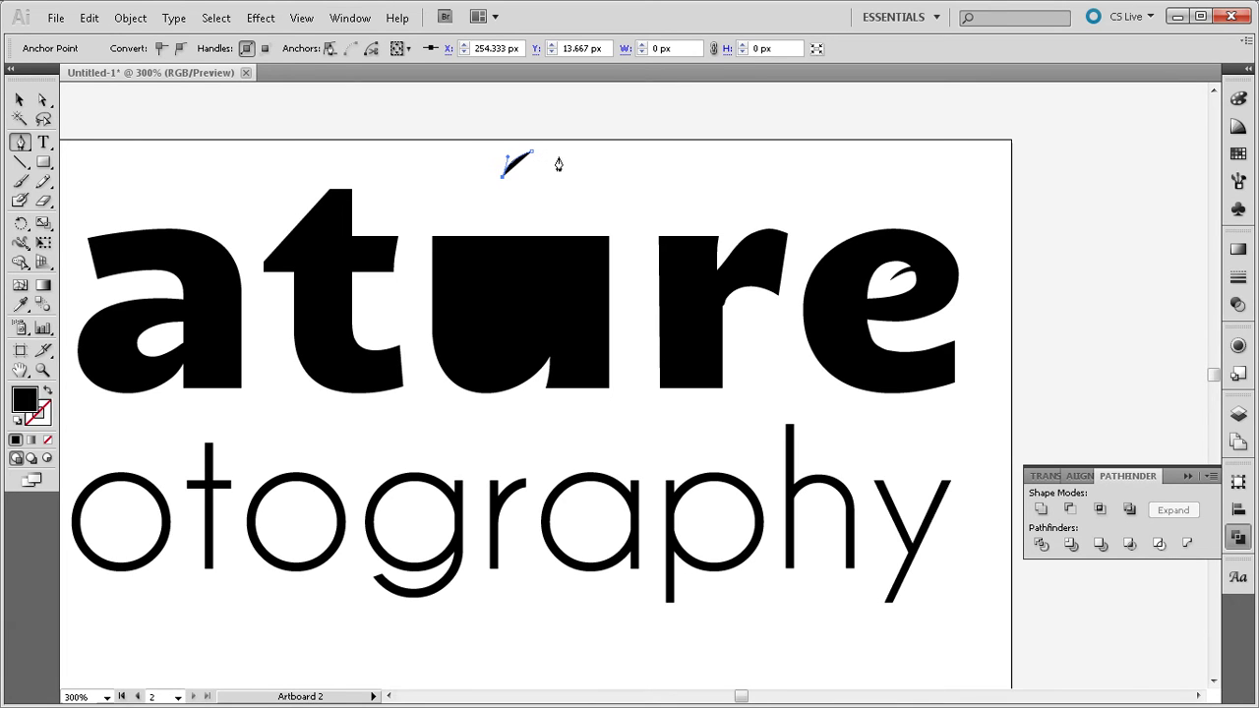
{"action": "left_click_drag", "start_coordinate": [556, 159], "coordinate": [573, 176]}
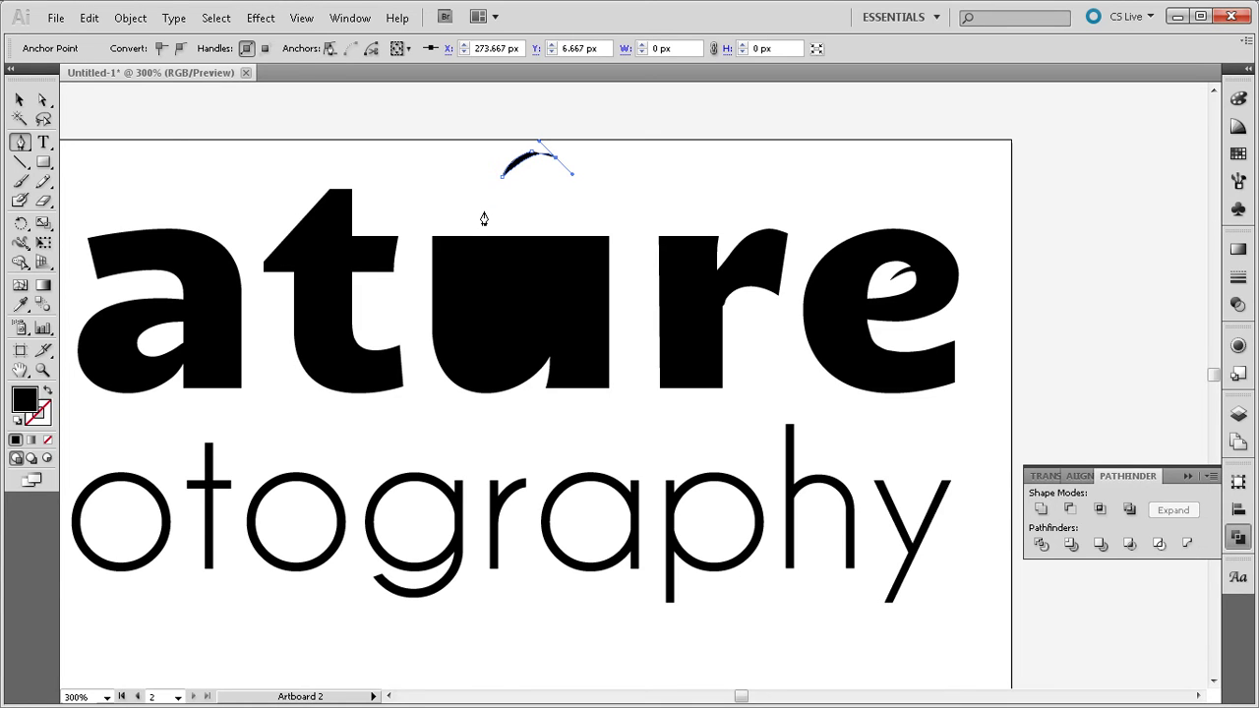
{"action": "left_click_drag", "start_coordinate": [483, 212], "coordinate": [483, 210]}
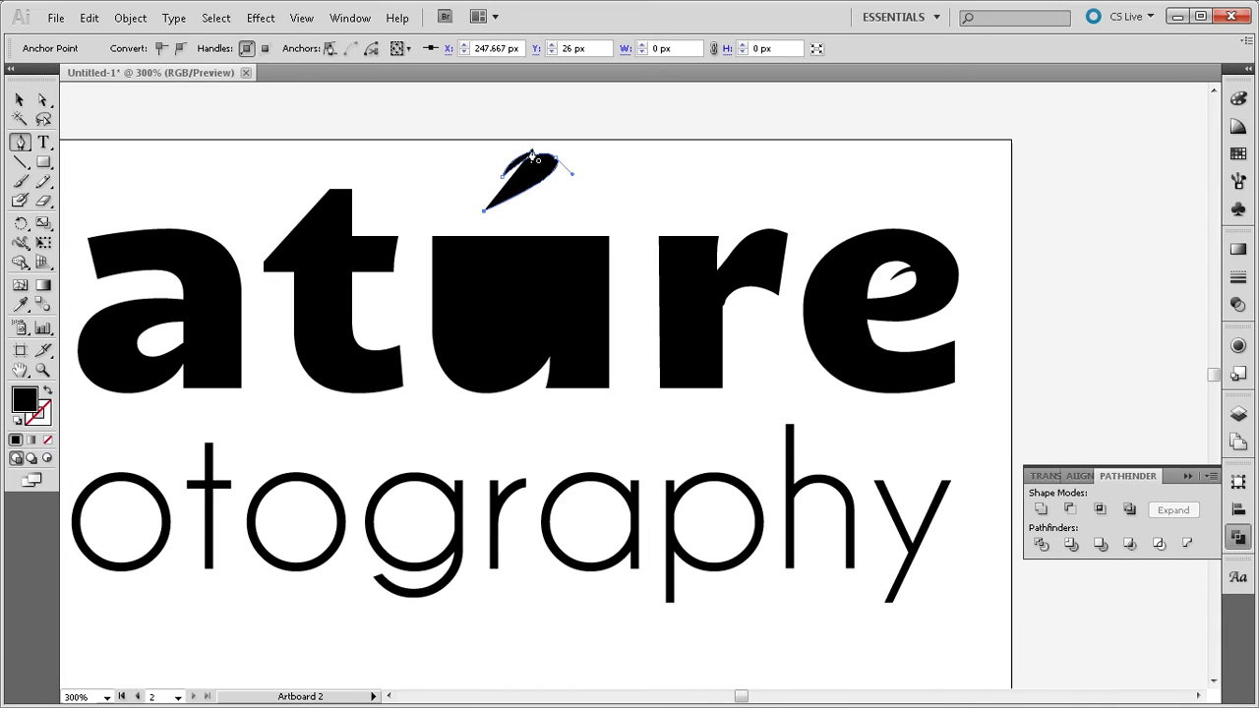
{"action": "left_click_drag", "start_coordinate": [533, 157], "coordinate": [574, 177]}
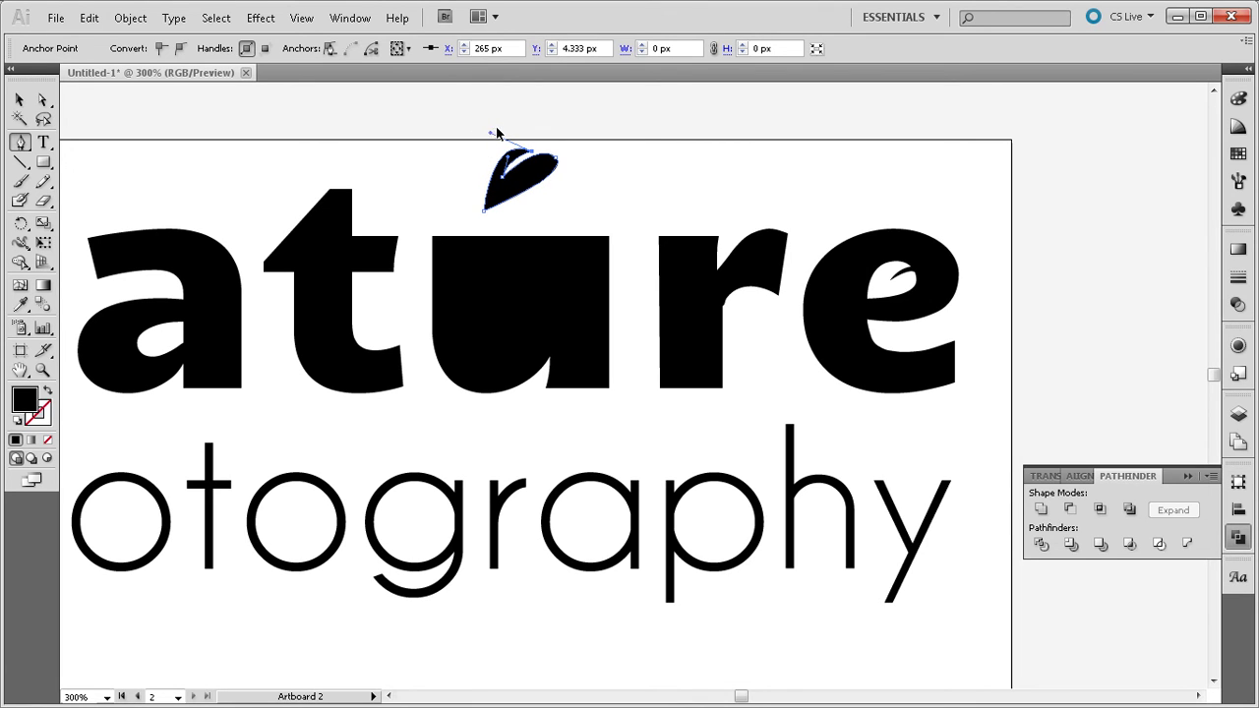
{"action": "key", "text": "ctrl"}
{"action": "left_click_drag", "start_coordinate": [489, 136], "coordinate": [483, 129]}
{"action": "key", "text": "ctrl+z"}
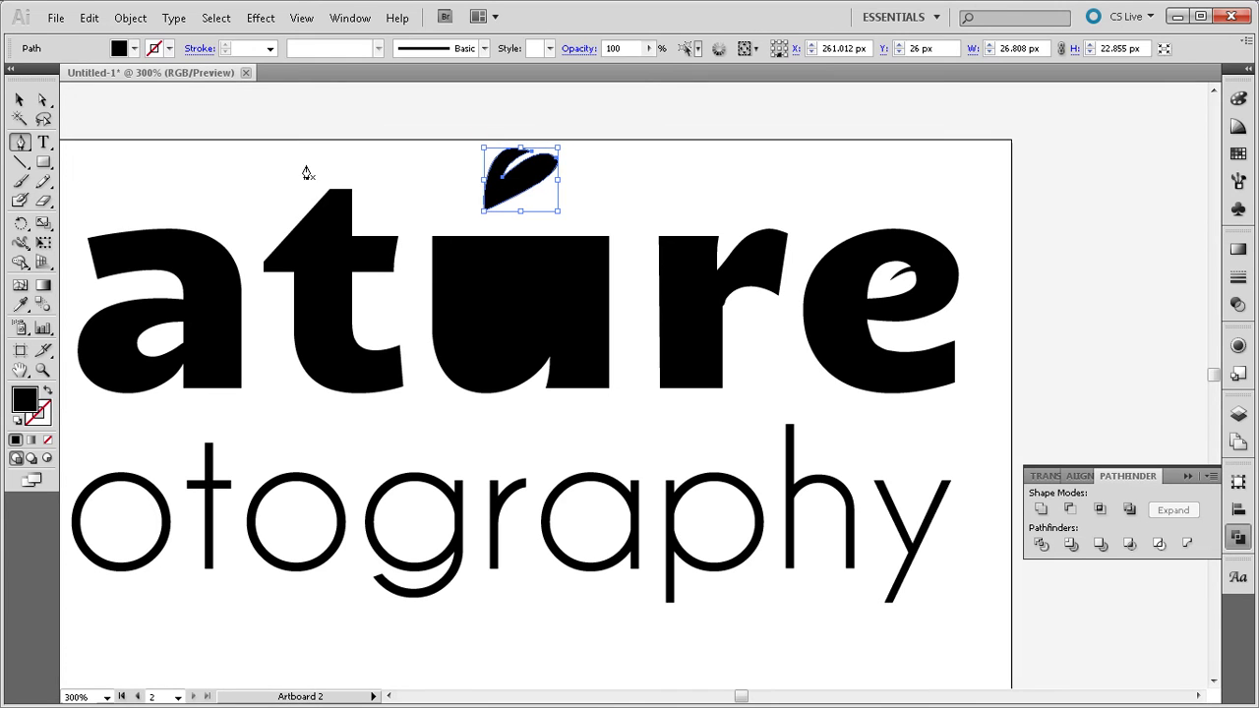
- Inspect the leaf's anchors and top curve handles with Direct Selection
{"action": "left_click", "coordinate": [173, 161]}
{"action": "left_click", "coordinate": [42, 100]}
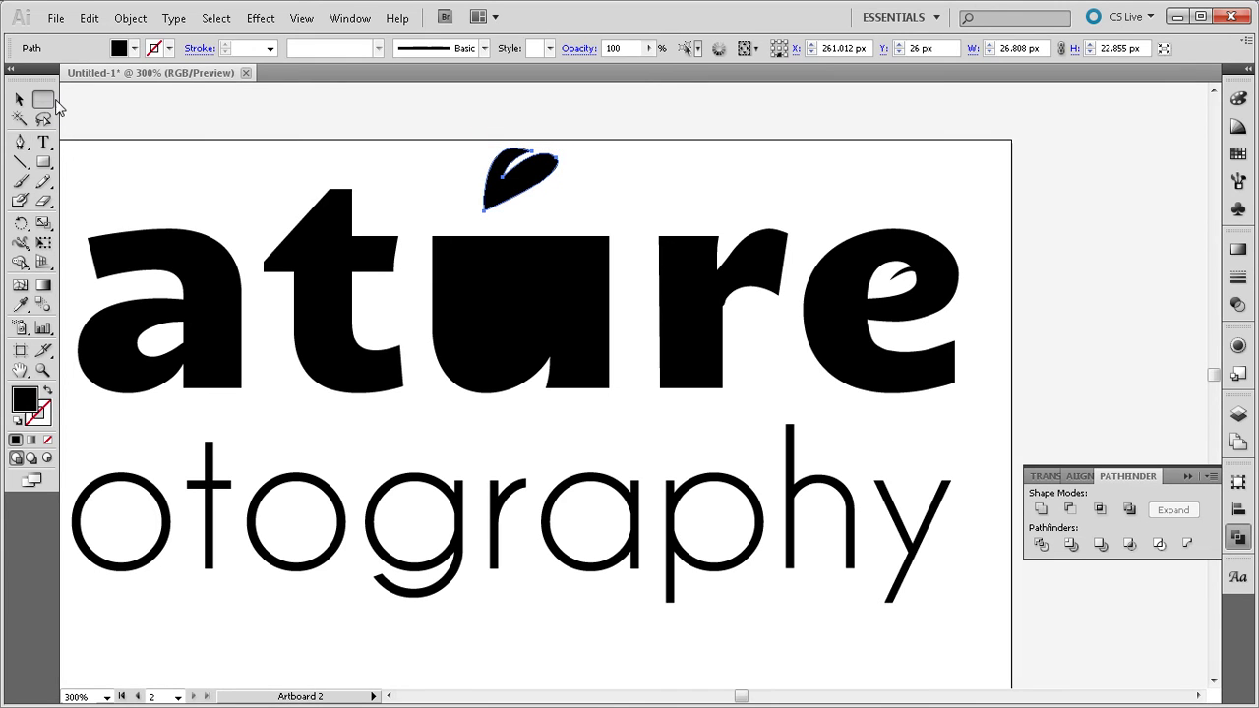
{"action": "left_click", "coordinate": [518, 163]}
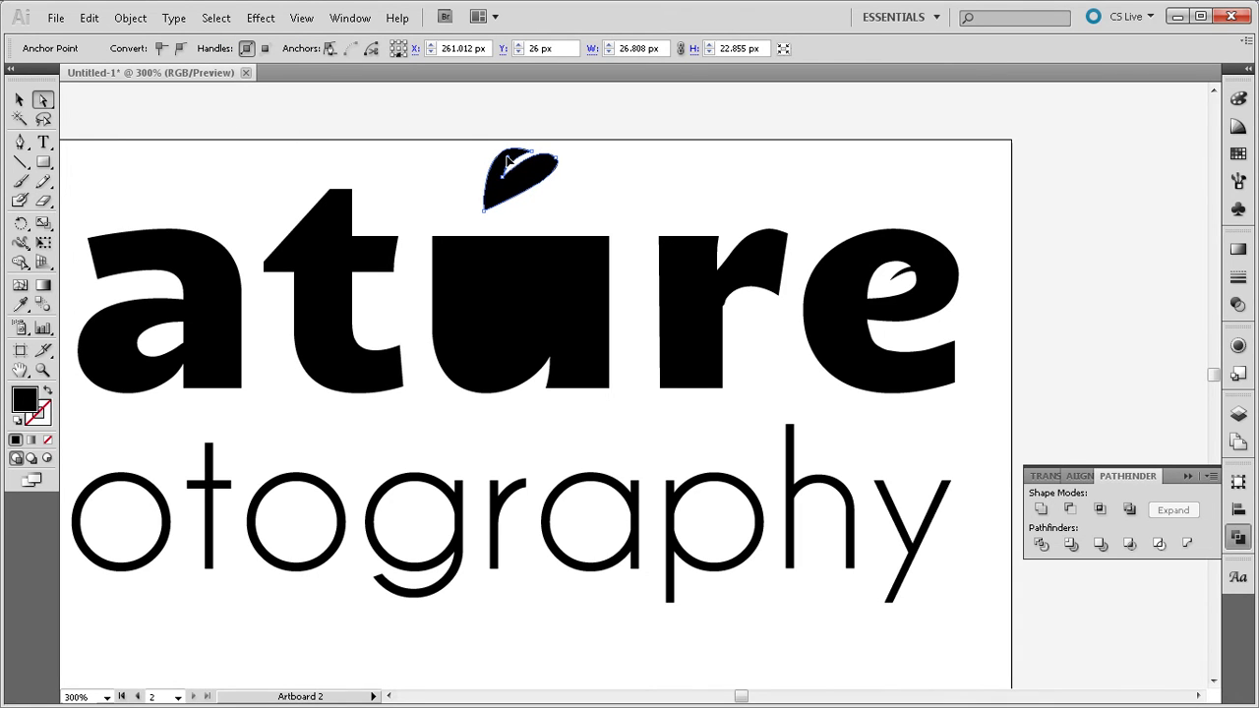
{"action": "left_click", "coordinate": [511, 163]}
{"action": "left_click", "coordinate": [555, 157]}
{"action": "left_click", "coordinate": [591, 154]}
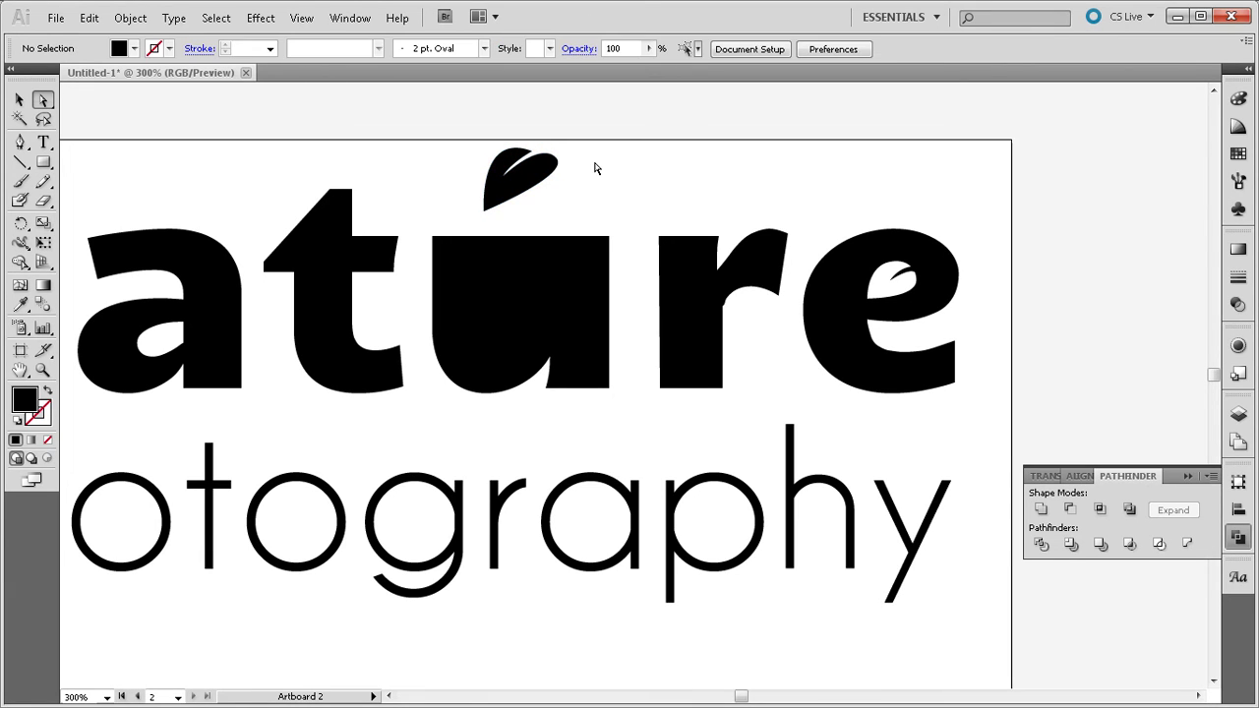
{"action": "left_click", "coordinate": [506, 180]}
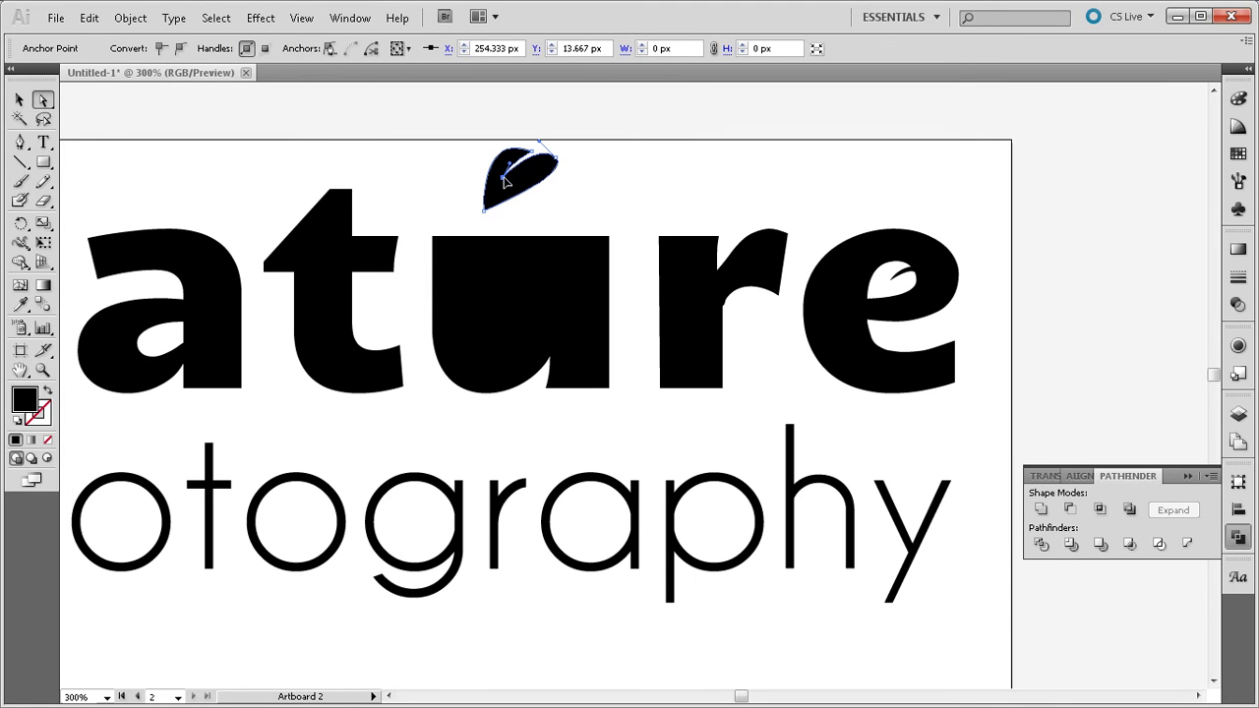
{"action": "left_click", "coordinate": [506, 181]}
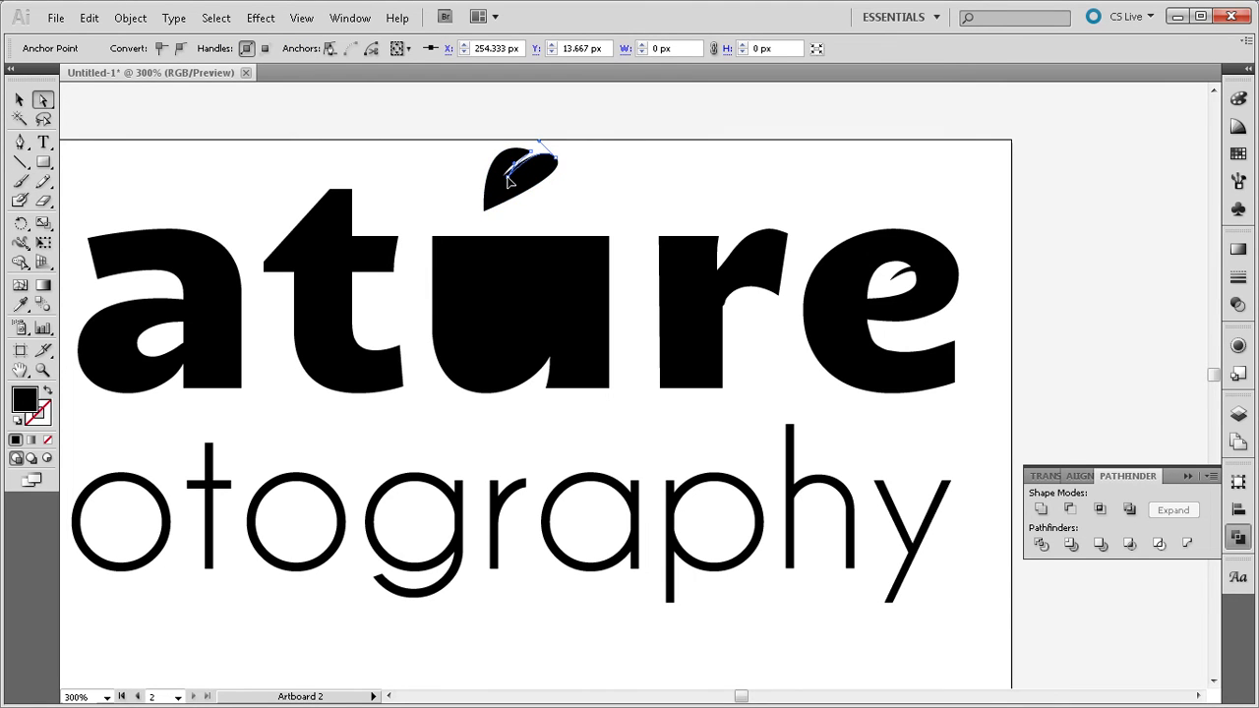
{"action": "left_click", "coordinate": [581, 180]}
{"action": "left_click", "coordinate": [536, 157]}
{"action": "left_click", "coordinate": [536, 156]}
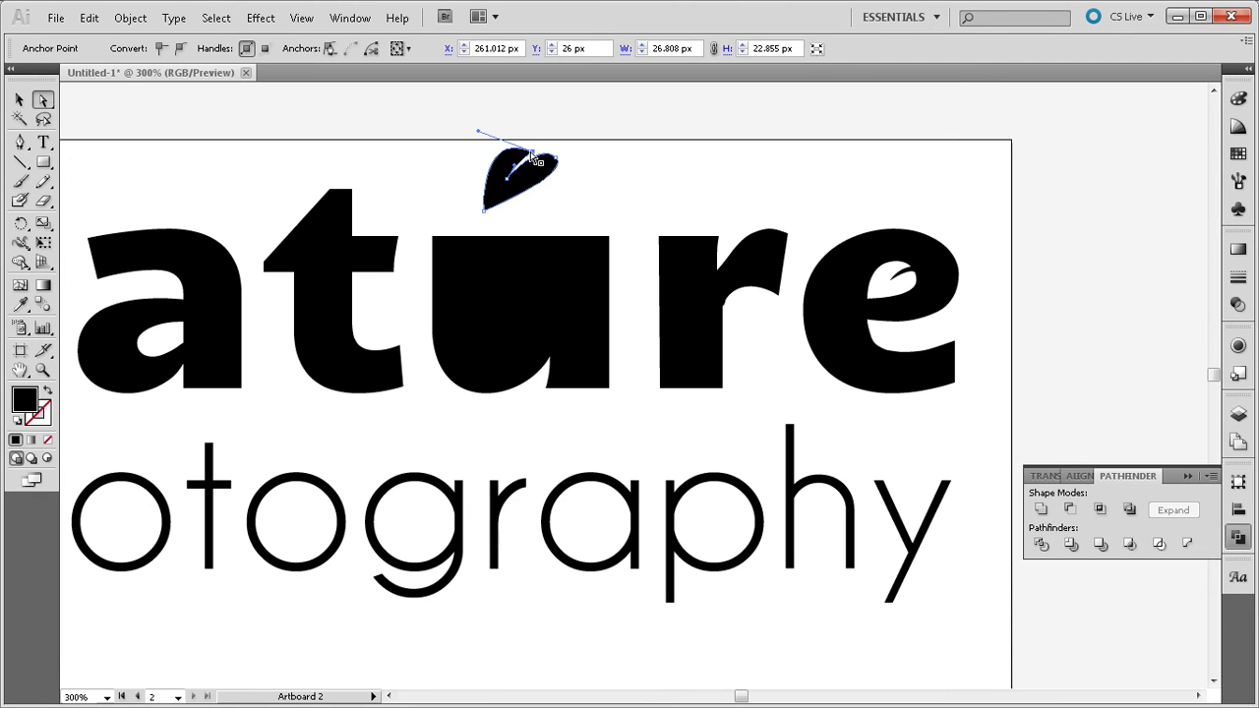
{"action": "left_click", "coordinate": [588, 154]}
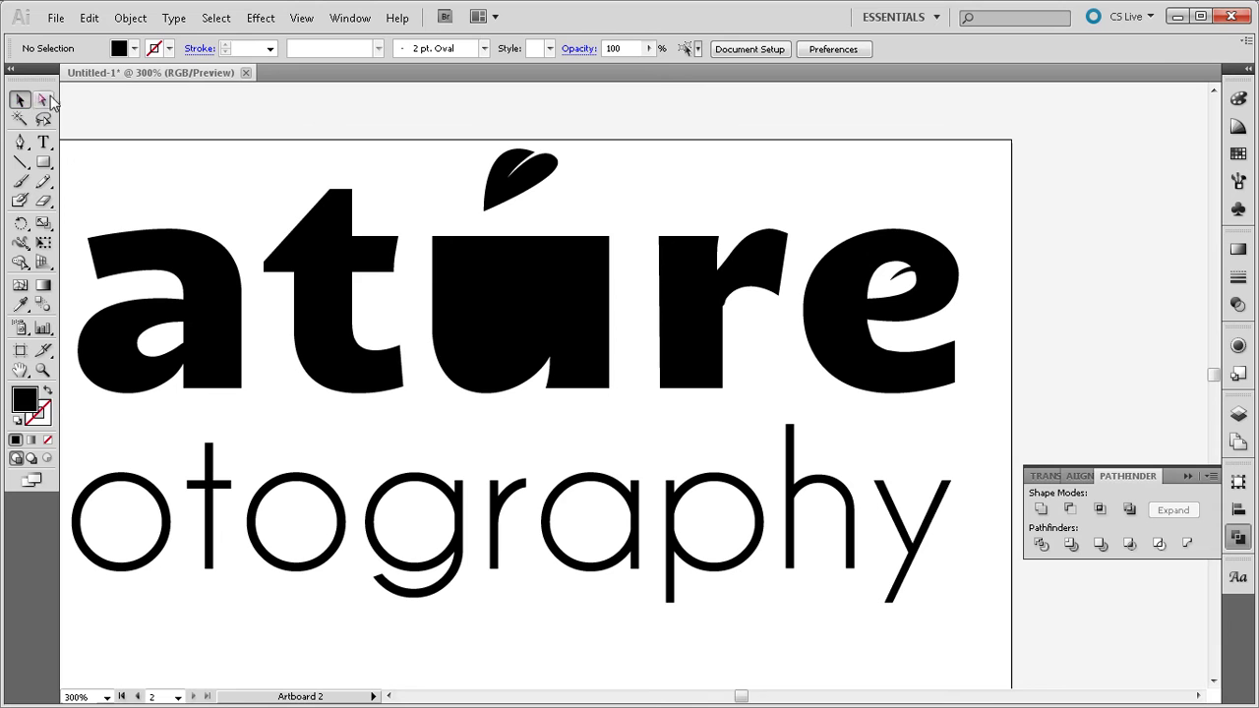
- Nudge the leaf above the u and sample the canvas white with the Eyedropper
{"action": "left_click_drag", "start_coordinate": [510, 183], "coordinate": [554, 186]}
{"action": "left_click", "coordinate": [576, 187]}
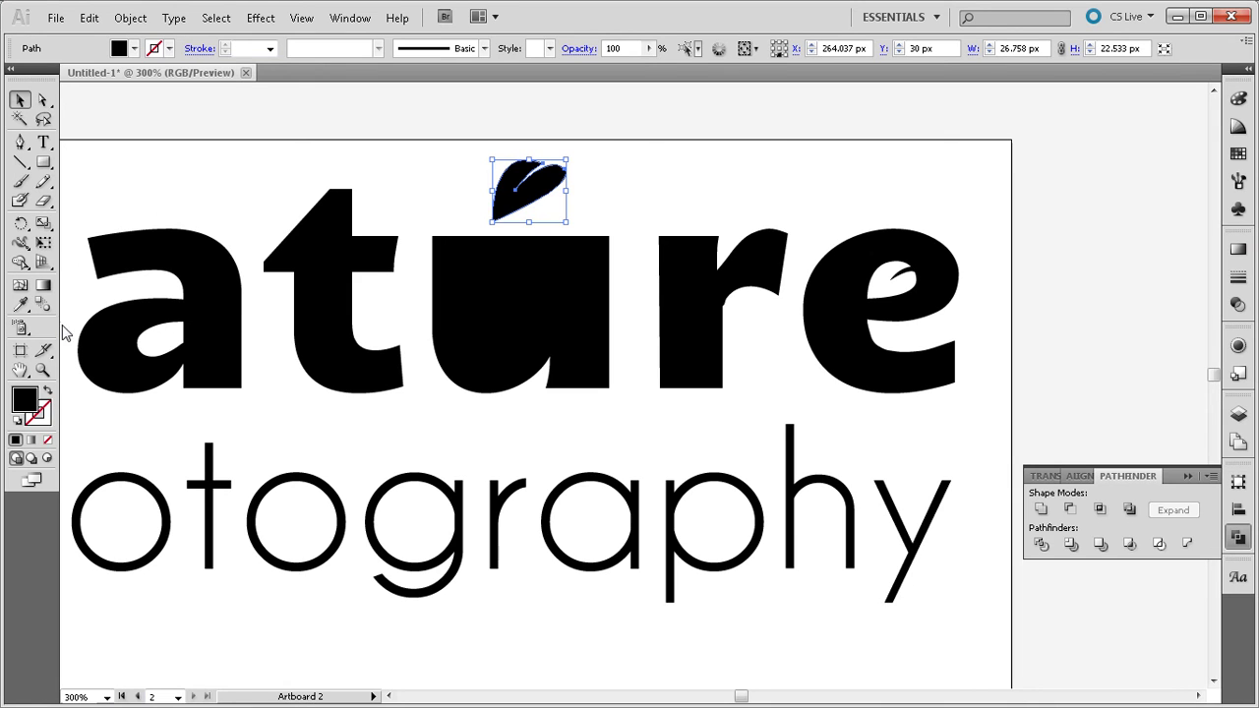
{"action": "left_click", "coordinate": [19, 304]}
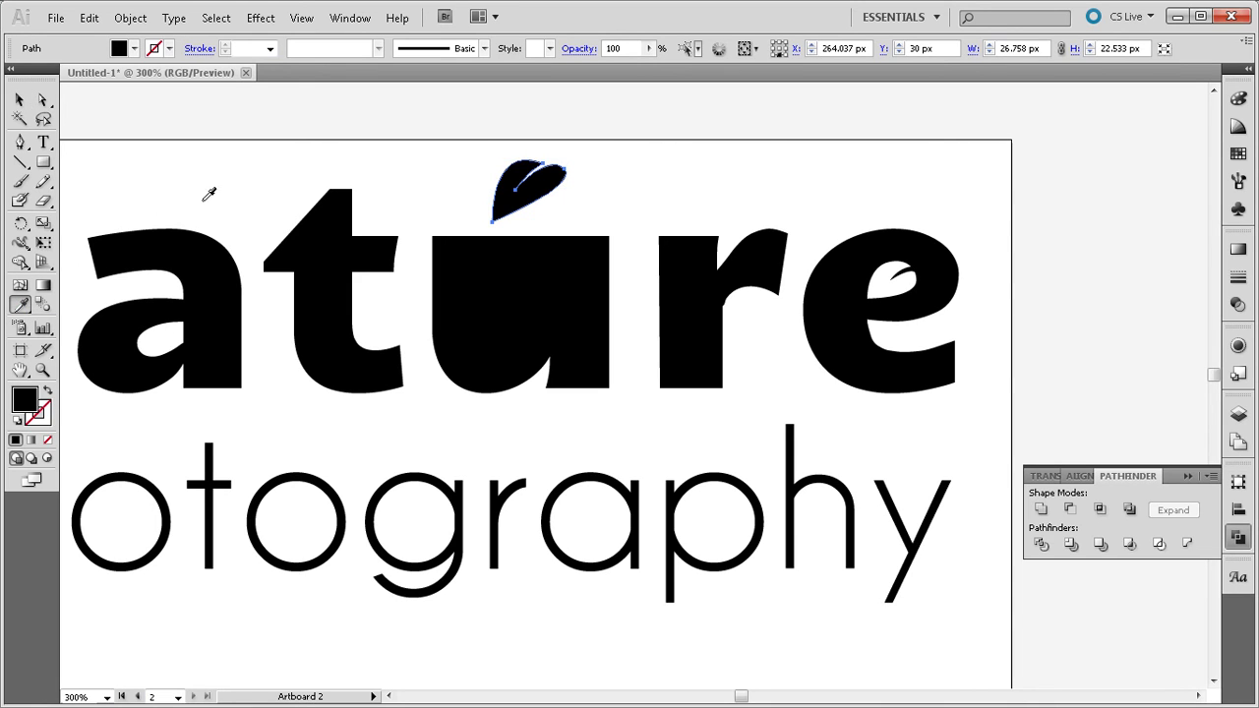
{"action": "left_click", "coordinate": [347, 156]}
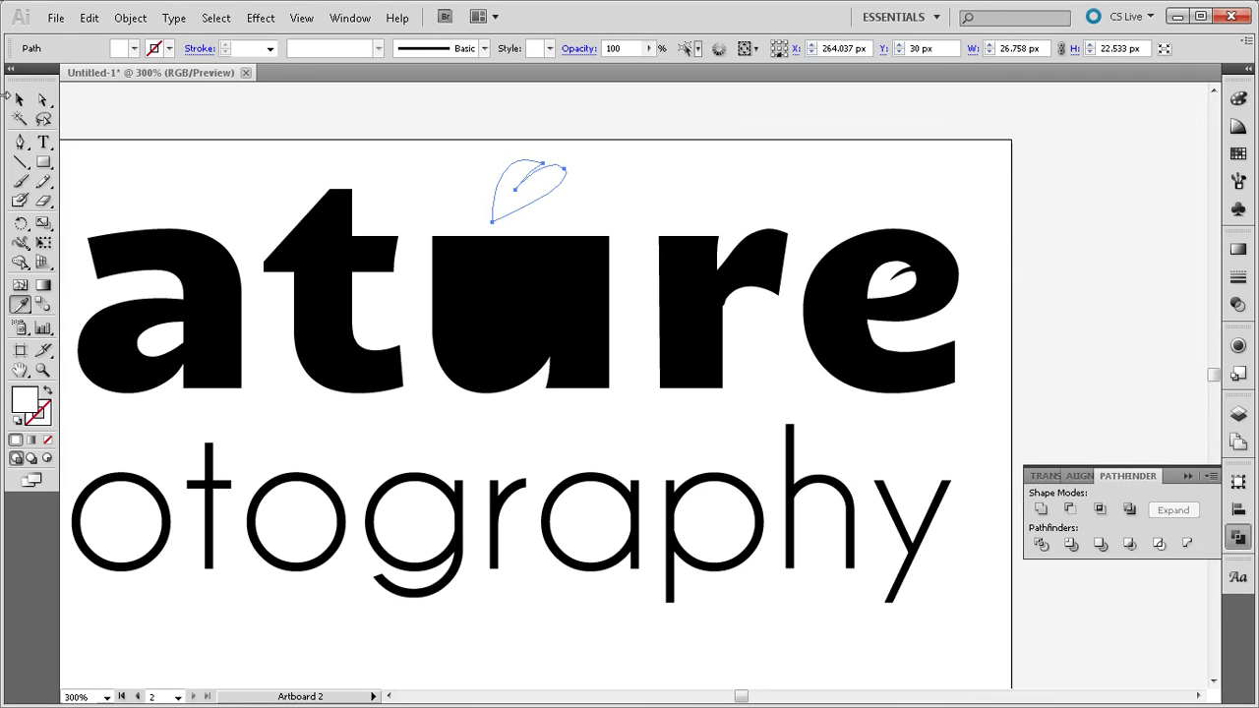
- Set the leaf's fill to pure white FFFFFF in the Color Picker
{"action": "double_click", "coordinate": [24, 401]}
{"action": "left_click", "coordinate": [421, 270]}
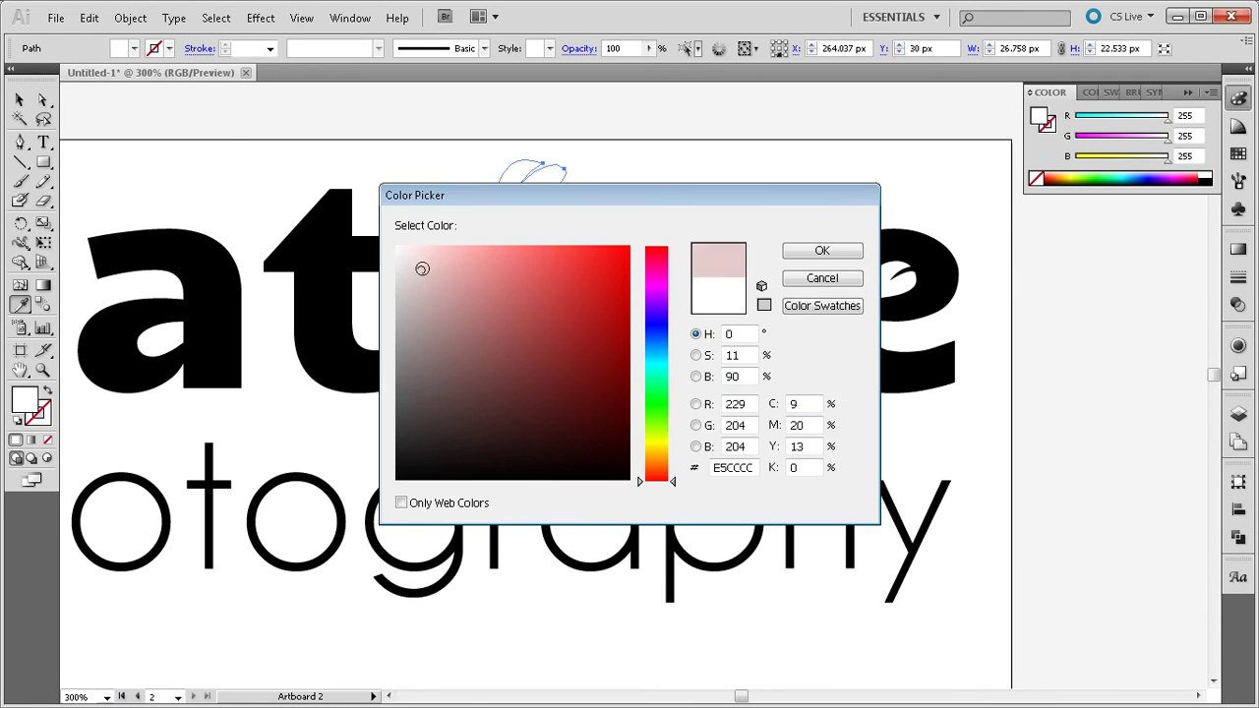
{"action": "left_click", "coordinate": [402, 310]}
{"action": "left_click", "coordinate": [564, 247]}
{"action": "left_click", "coordinate": [502, 246]}
{"action": "mouse_move", "coordinate": [445, 289]}
{"action": "left_mouse_down"}
{"action": "mouse_move", "coordinate": [385, 253]}
{"action": "mouse_move", "coordinate": [396, 246]}
{"action": "left_mouse_up"}
{"action": "left_click", "coordinate": [817, 251]}
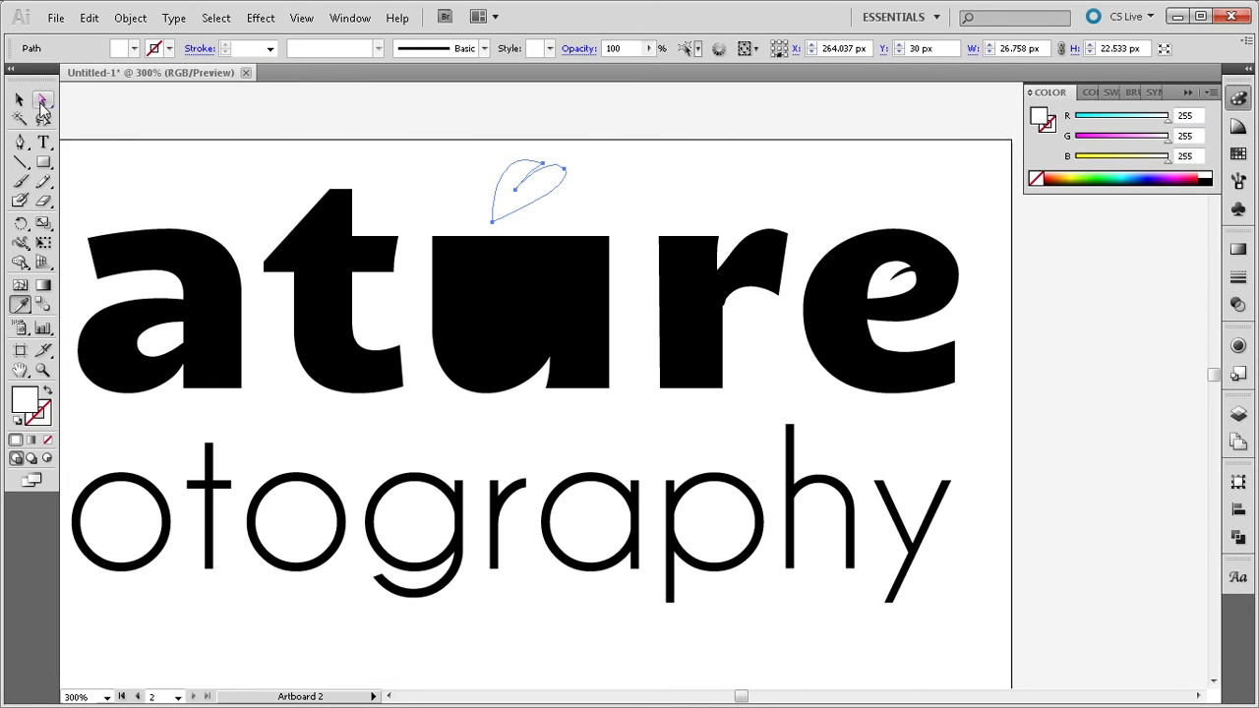
{"action": "left_click", "coordinate": [21, 102]}
- Move the white leaf onto the u, enlarge it, and shift it slightly right
{"action": "left_click", "coordinate": [438, 132]}
{"action": "left_click_drag", "start_coordinate": [534, 183], "coordinate": [523, 275]}
{"action": "left_click", "coordinate": [616, 191]}
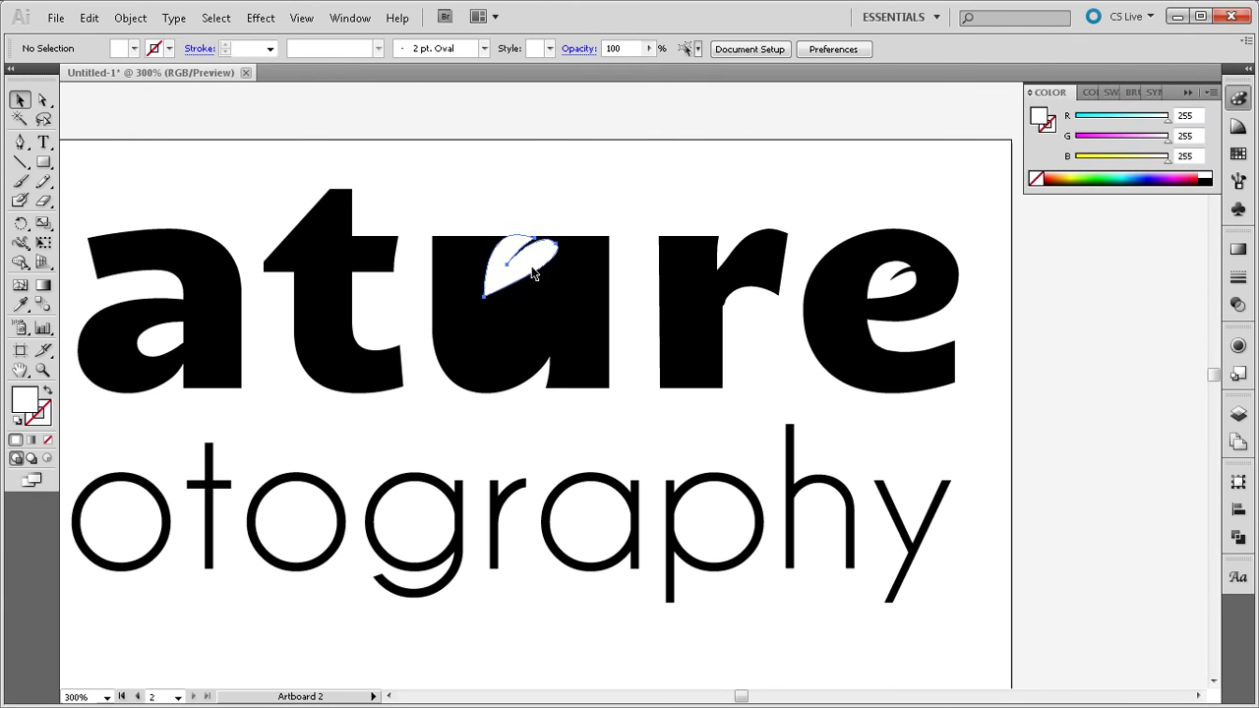
{"action": "left_click", "coordinate": [523, 266]}
{"action": "left_click_drag", "start_coordinate": [483, 296], "coordinate": [443, 344]}
{"action": "left_click_drag", "start_coordinate": [527, 290], "coordinate": [552, 288]}
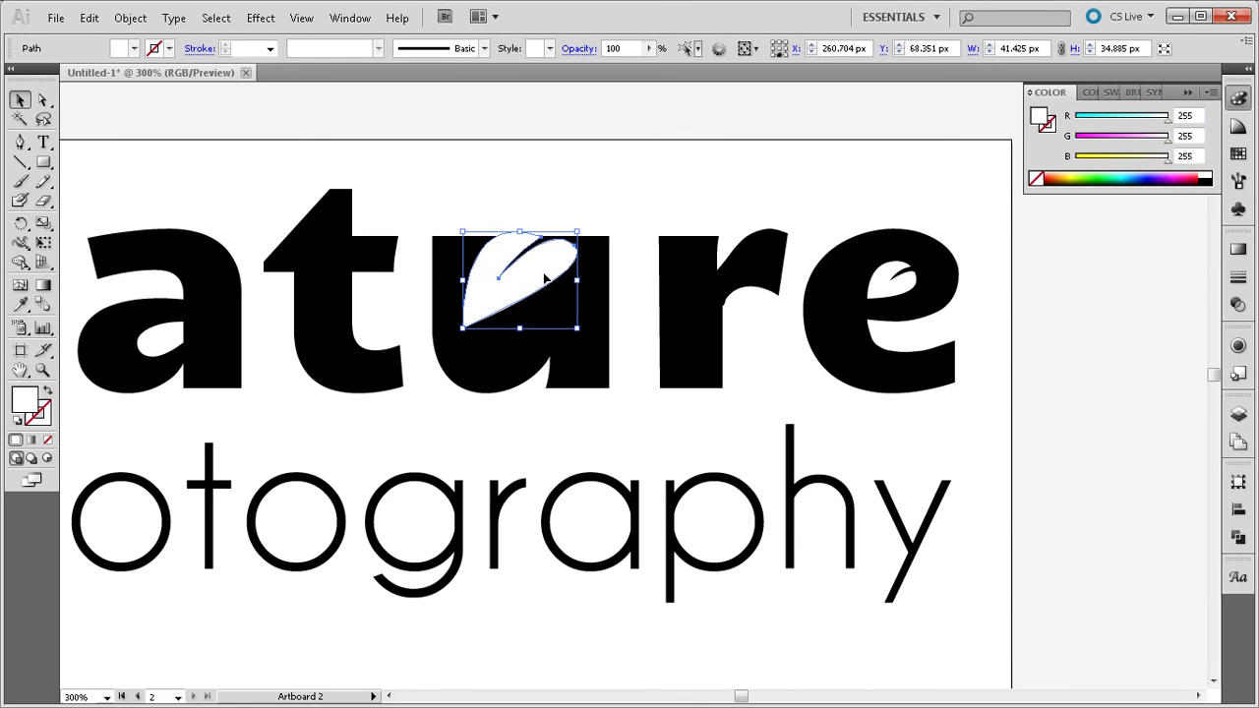
- Check the leaf's placement over the u by reselecting and deselecting it
{"action": "left_click", "coordinate": [567, 201]}
{"action": "left_click", "coordinate": [516, 298]}
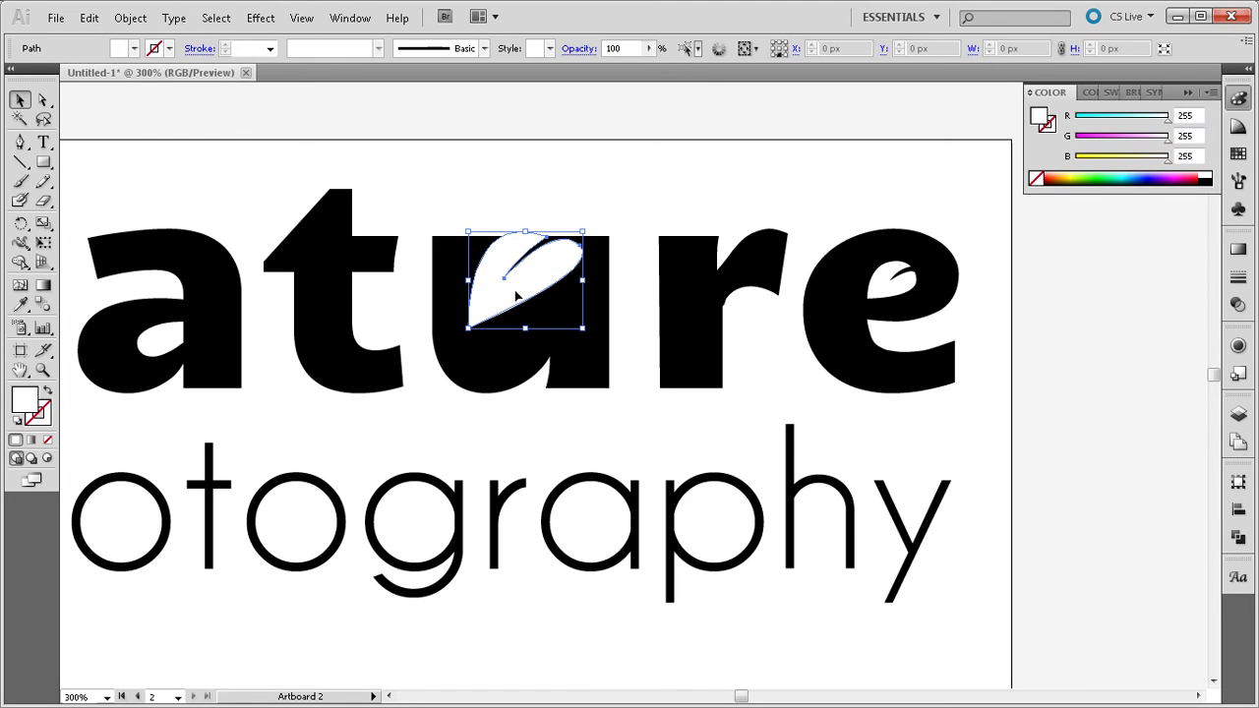
{"action": "left_click", "coordinate": [576, 187]}
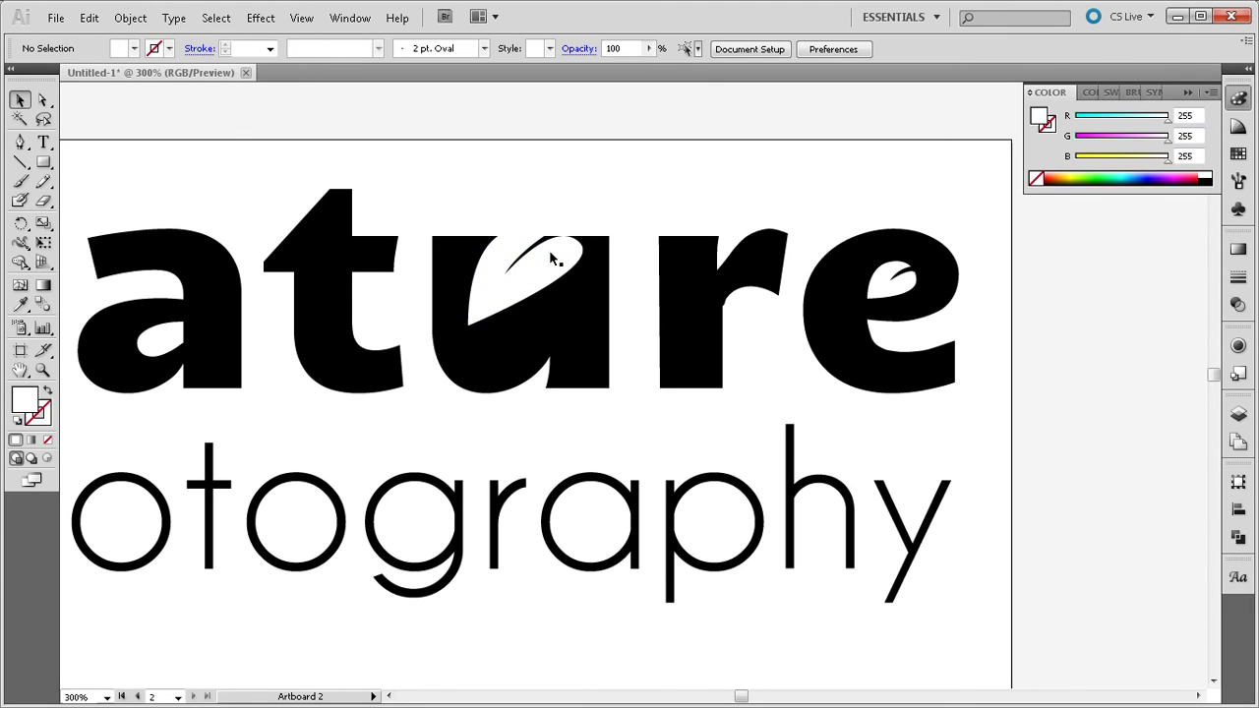
{"action": "left_click", "coordinate": [553, 261]}
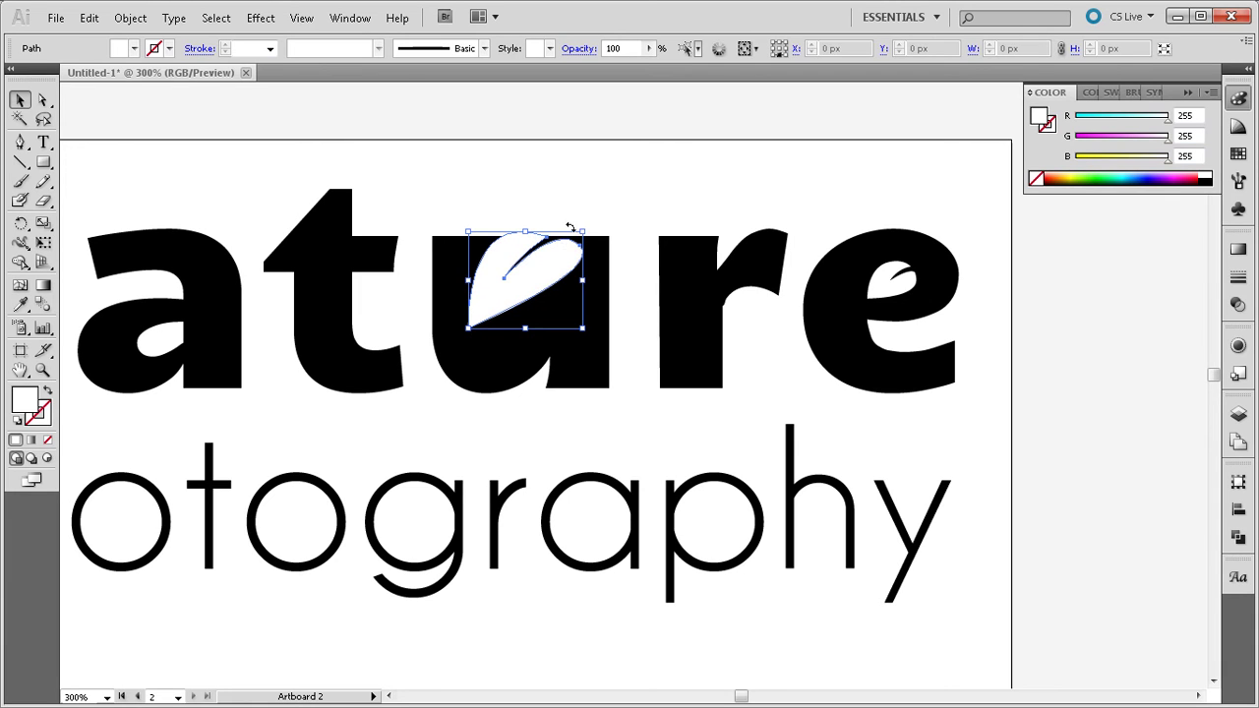
{"action": "left_click", "coordinate": [556, 238]}
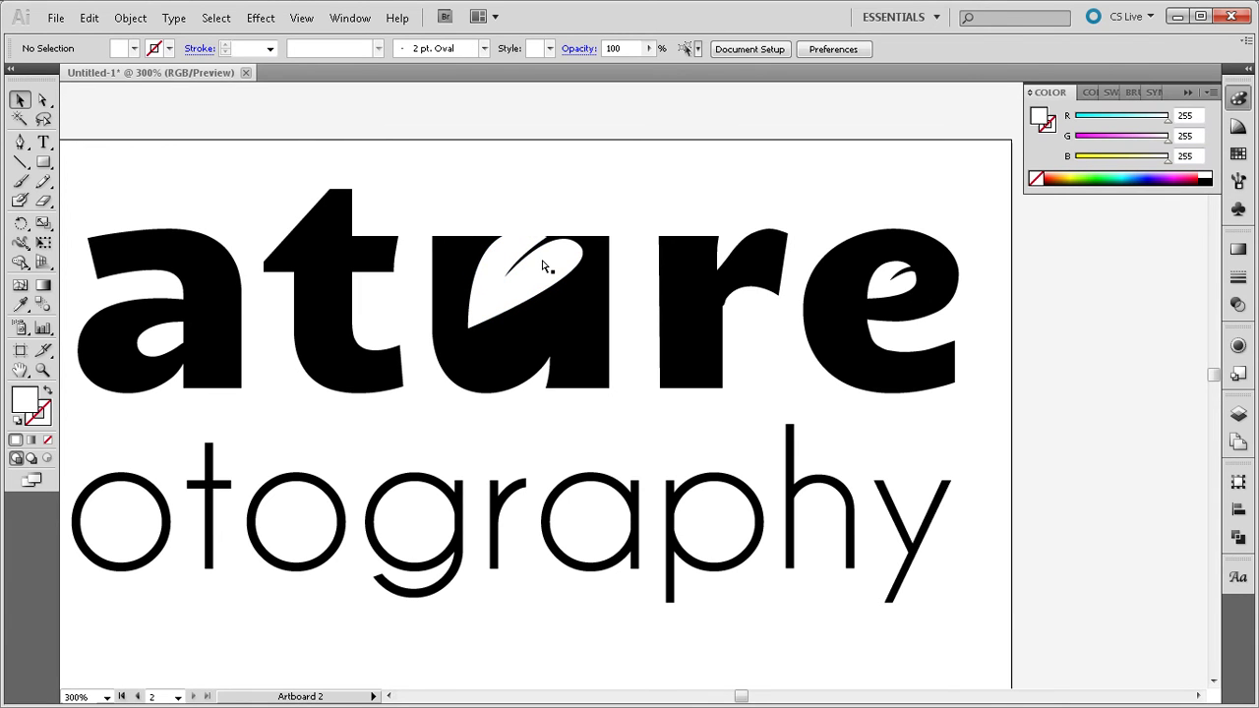
{"action": "scroll", "coordinate": [542, 266], "scroll_direction": "up", "scroll_amount": 3}
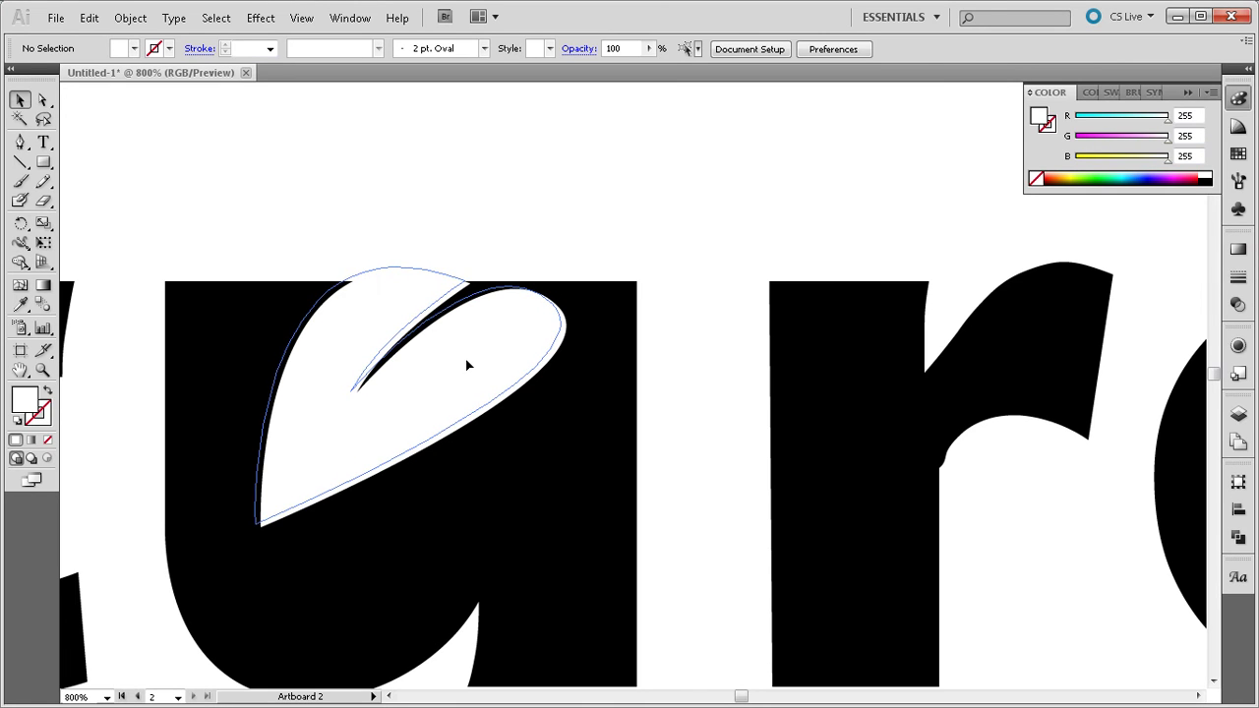
- Inspect the leaf's top anchor with Direct Selection
{"action": "left_click", "coordinate": [468, 362]}
{"action": "left_click", "coordinate": [481, 268]}
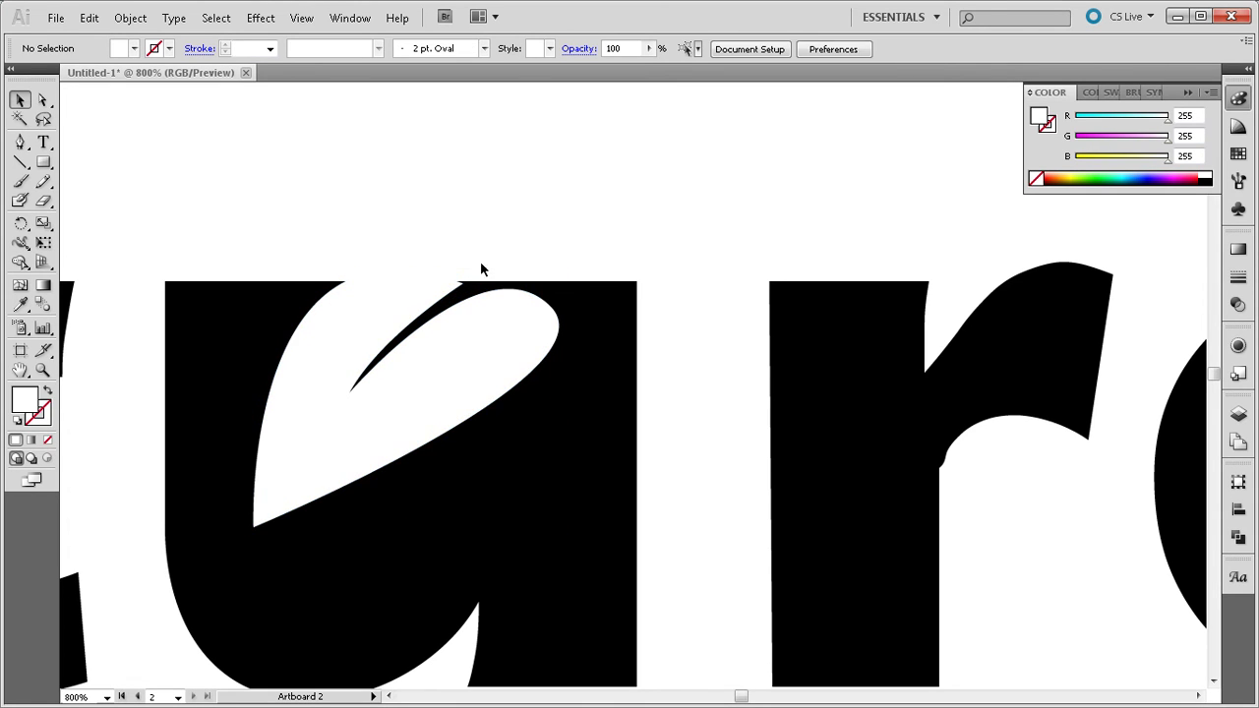
{"action": "key", "text": "a"}
{"action": "left_click", "coordinate": [442, 302]}
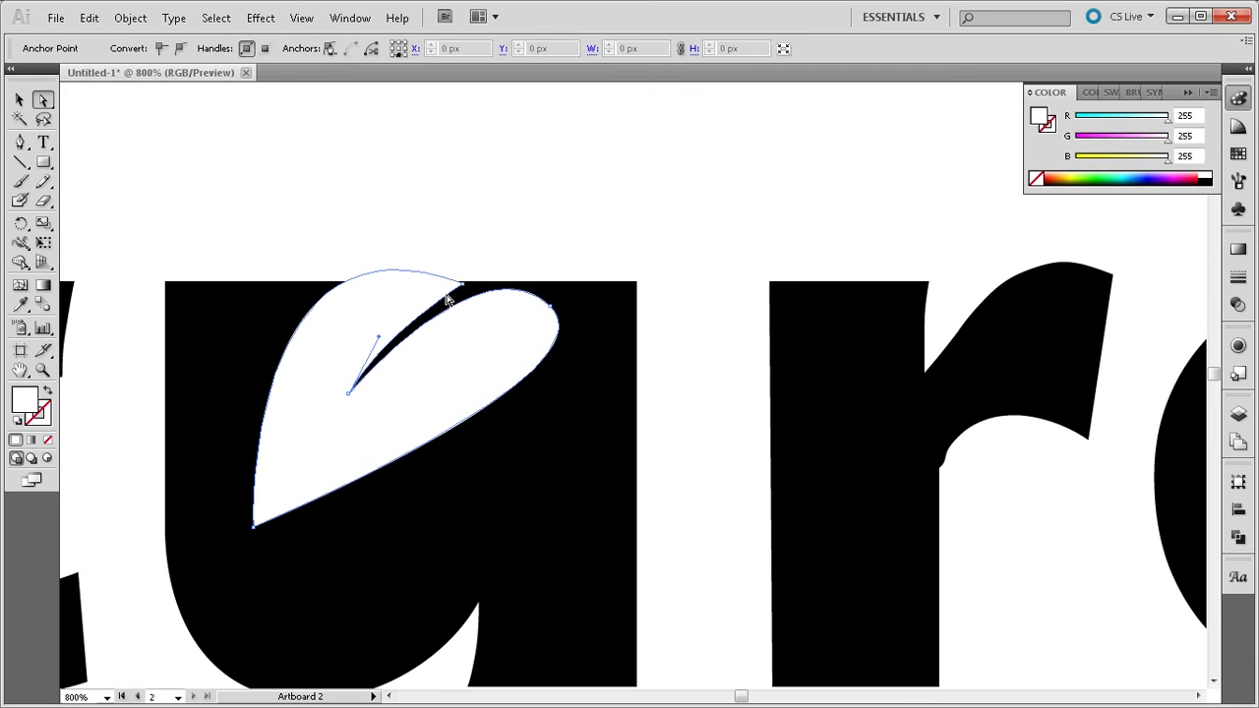
{"action": "left_click", "coordinate": [462, 284]}
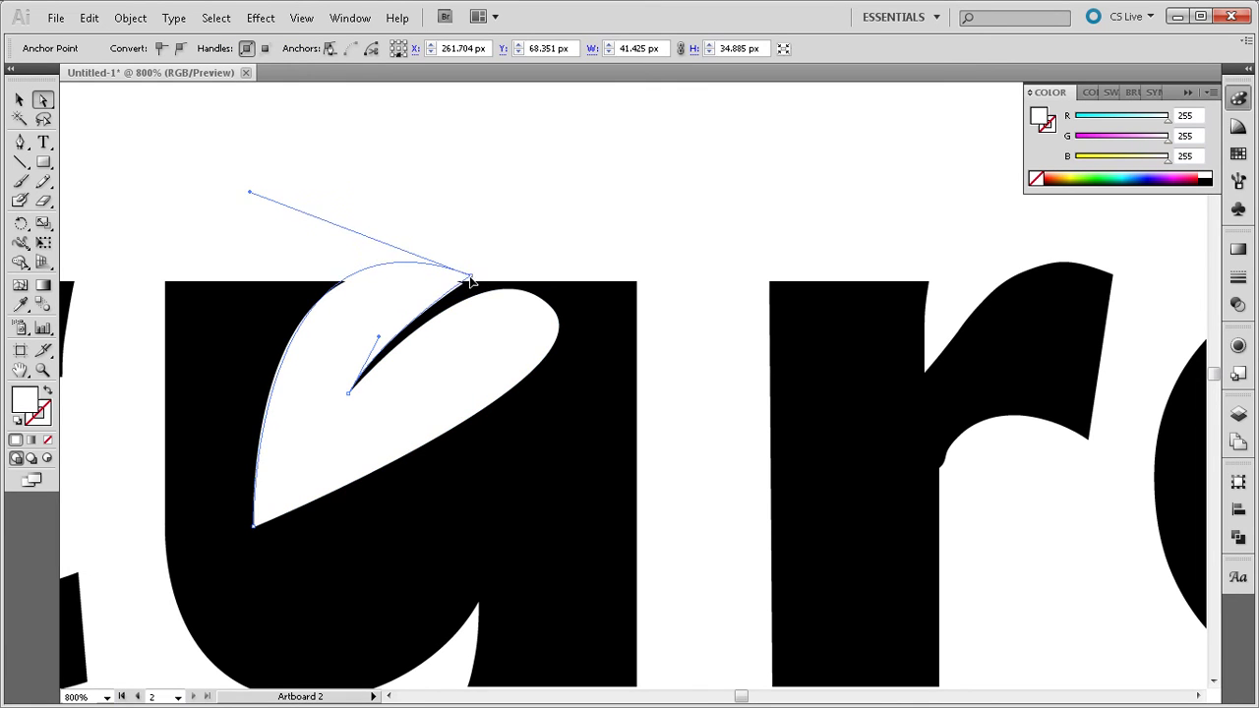
{"action": "left_click", "coordinate": [495, 252]}
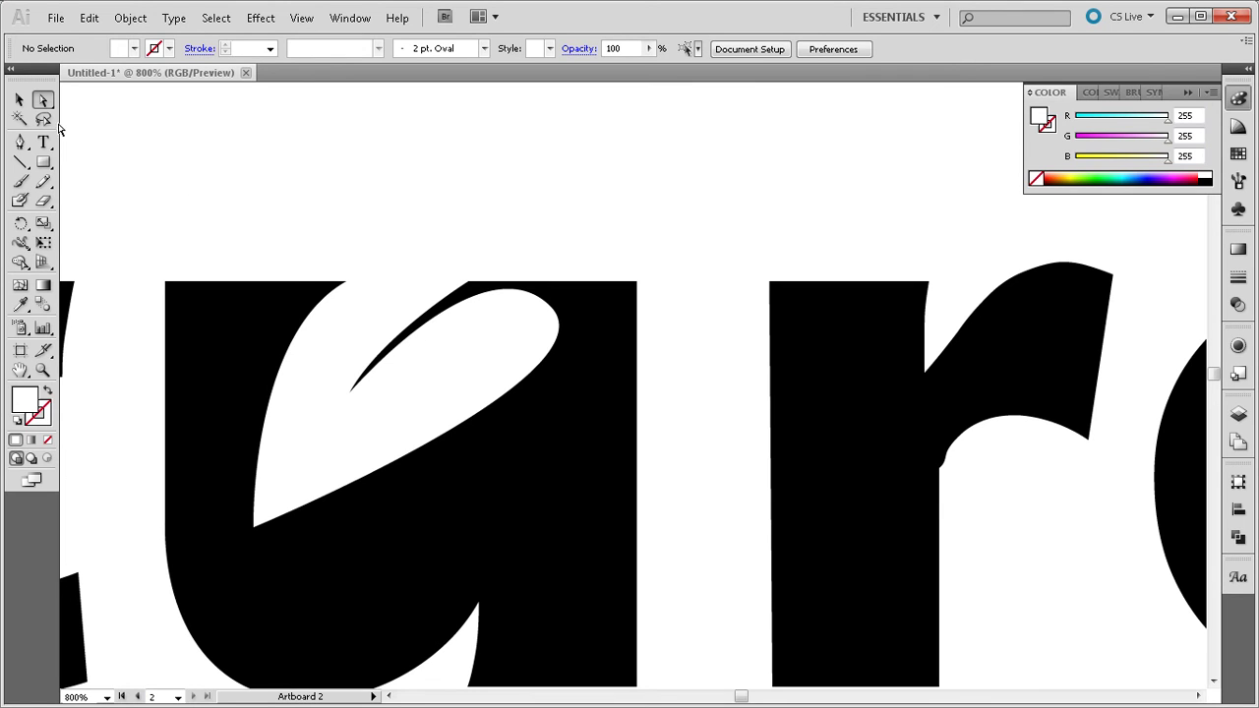
{"action": "left_click", "coordinate": [19, 100]}
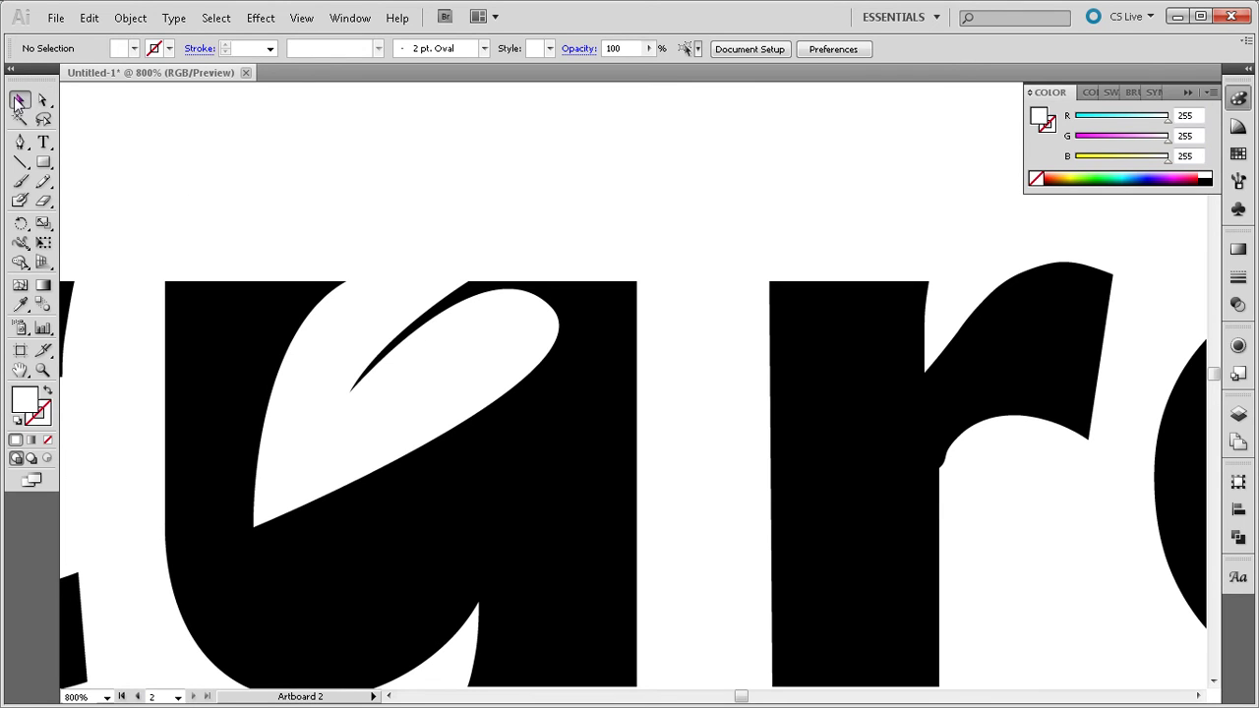
- Enlarge the white leaf to about 44 × 38 px and rotate it counter-clockwise
{"action": "left_click", "coordinate": [328, 465]}
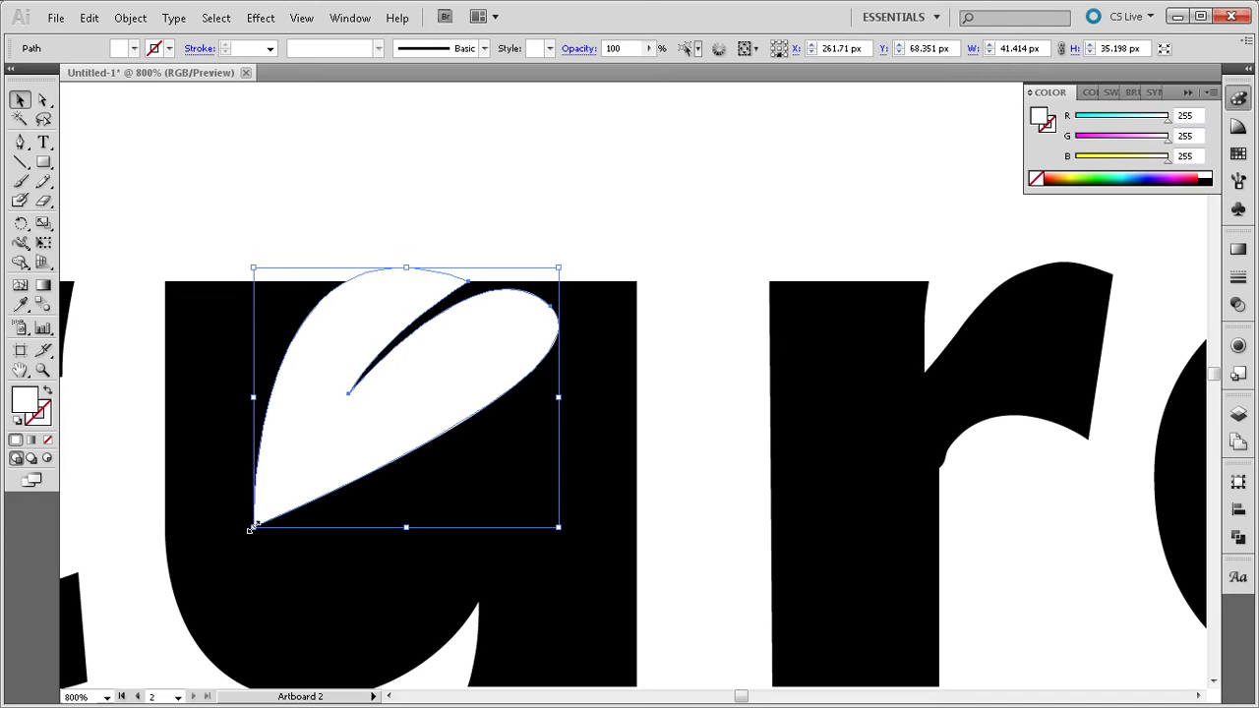
{"action": "left_click_drag", "start_coordinate": [250, 529], "coordinate": [233, 545]}
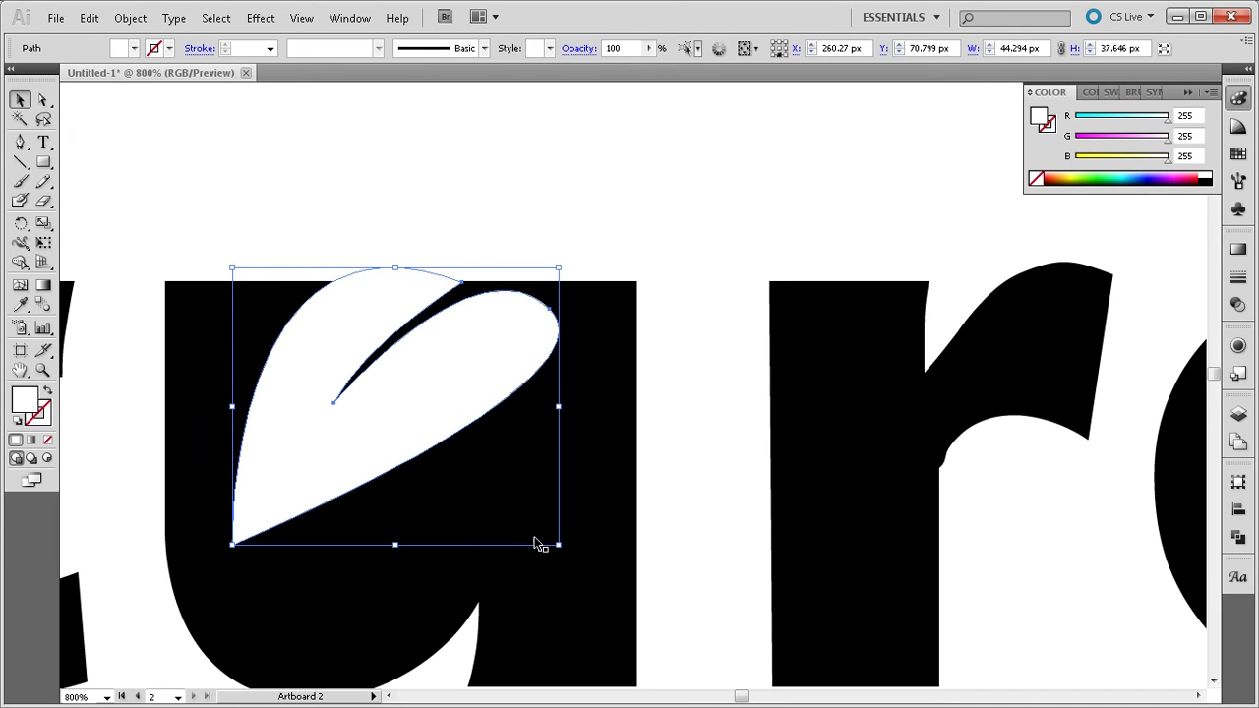
{"action": "left_click", "coordinate": [571, 555], "text": "shift"}
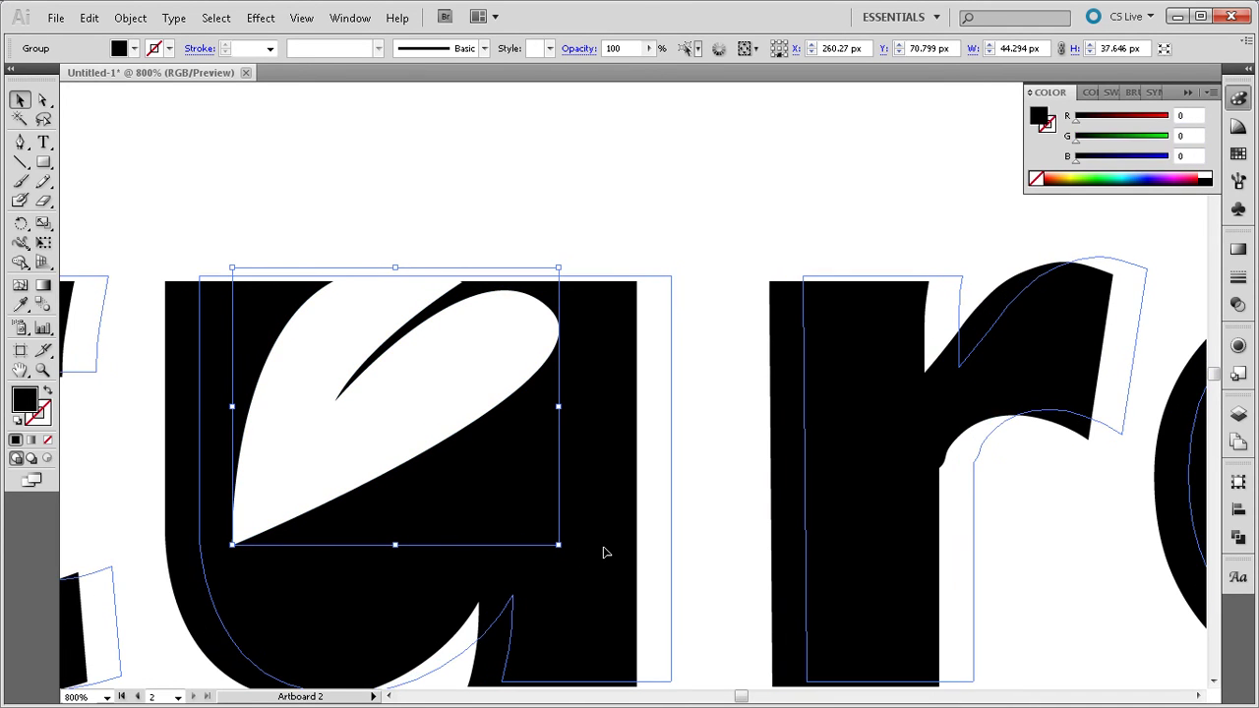
{"action": "key", "text": "ctrl+shift+a"}
{"action": "left_click", "coordinate": [416, 357]}
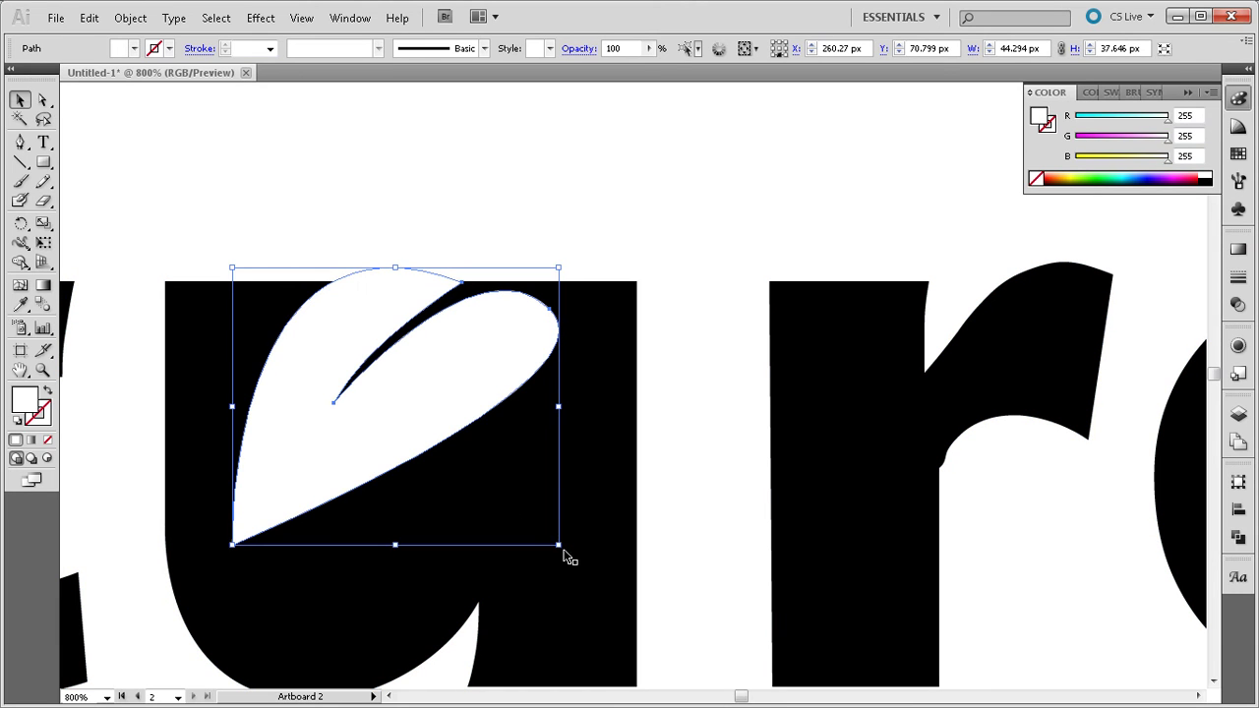
{"action": "left_click_drag", "start_coordinate": [564, 556], "coordinate": [613, 525]}
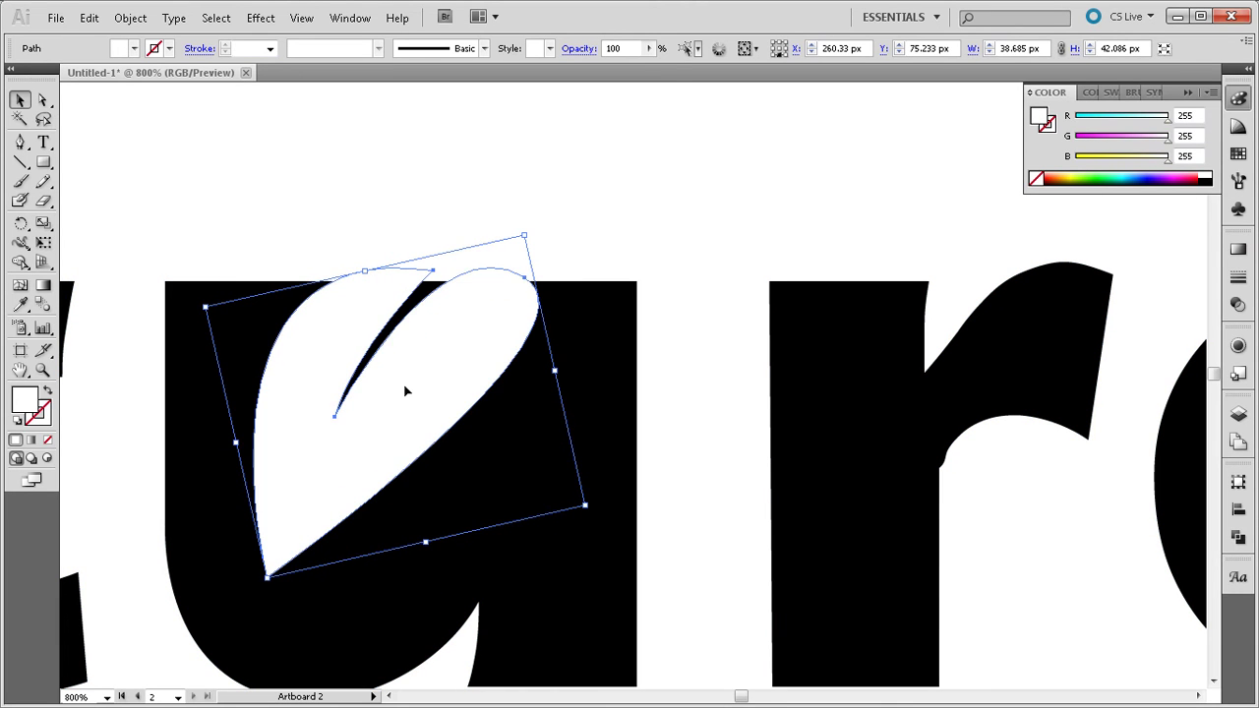
- Nudge the leaf with arrow keys, rotate it flatter, and move it up-left in the u
{"action": "key", "text": "Left"}
{"action": "key", "text": "Down"}
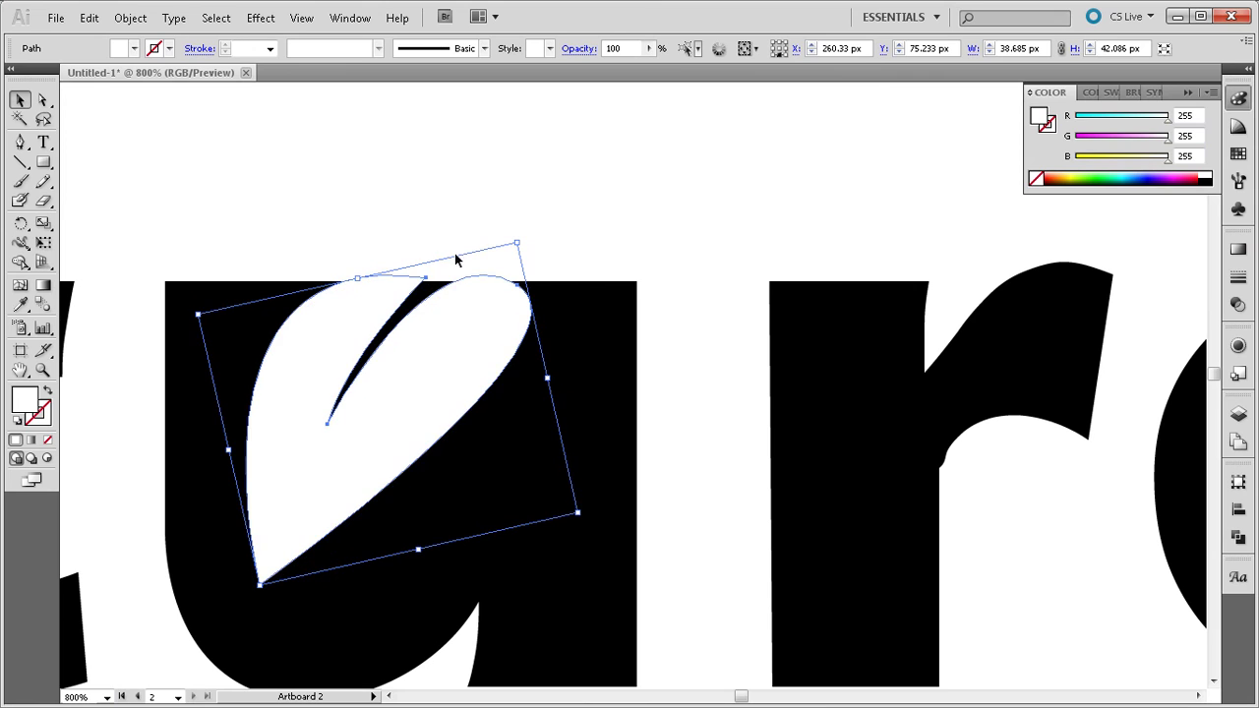
{"action": "key", "text": "Down"}
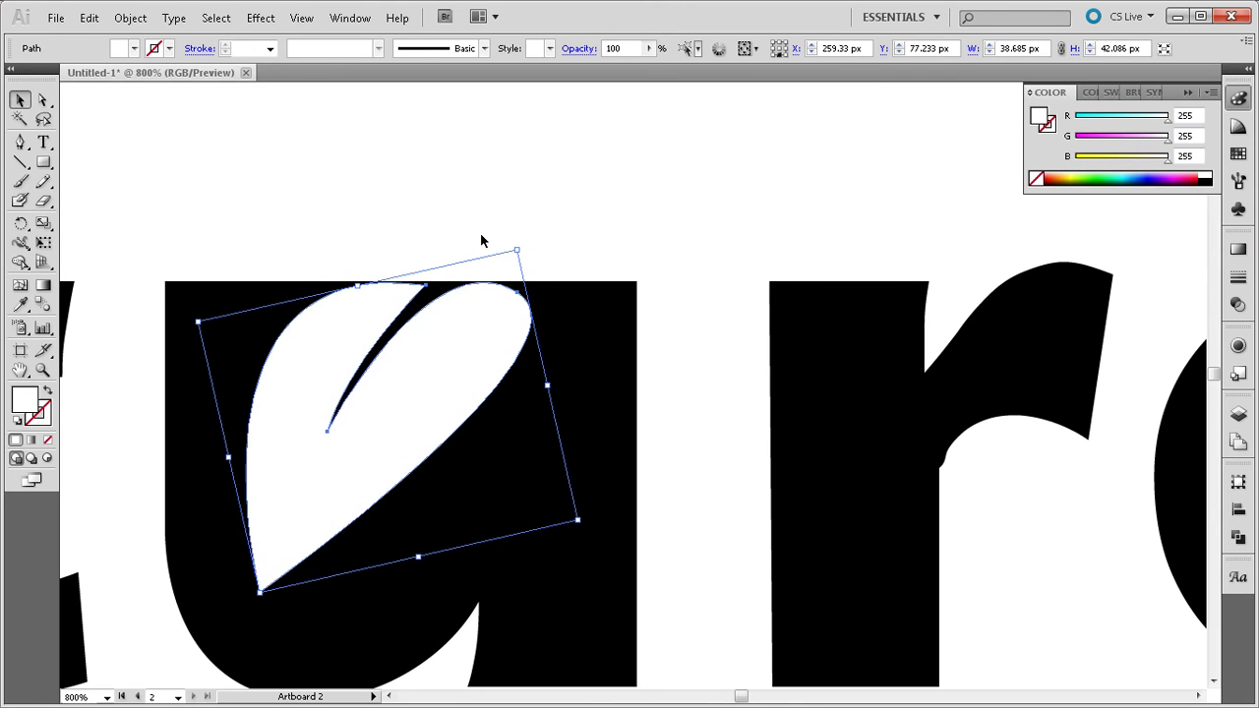
{"action": "left_click_drag", "start_coordinate": [456, 323], "coordinate": [461, 324]}
{"action": "key", "text": "Up"}
{"action": "key", "text": "Right"}
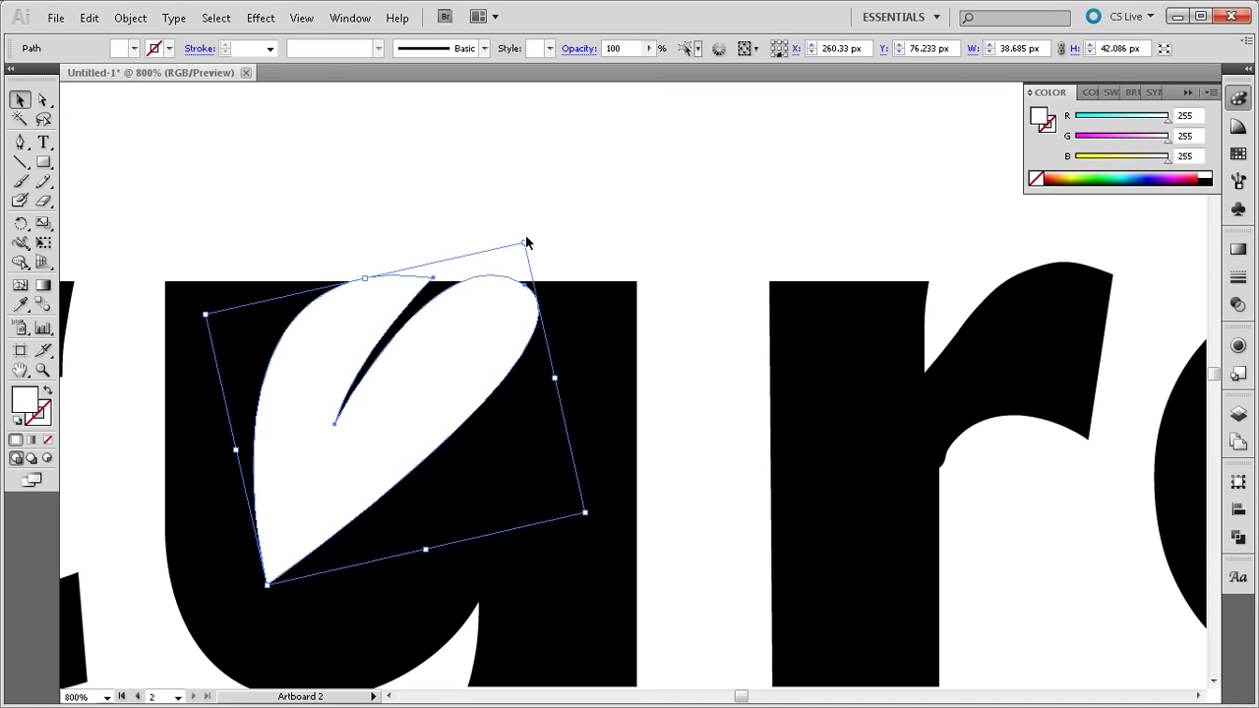
{"action": "mouse_move", "coordinate": [529, 237]}
{"action": "left_mouse_down"}
{"action": "mouse_move", "coordinate": [551, 271]}
{"action": "mouse_move", "coordinate": [542, 258]}
{"action": "left_mouse_up"}
{"action": "left_click", "coordinate": [549, 223]}
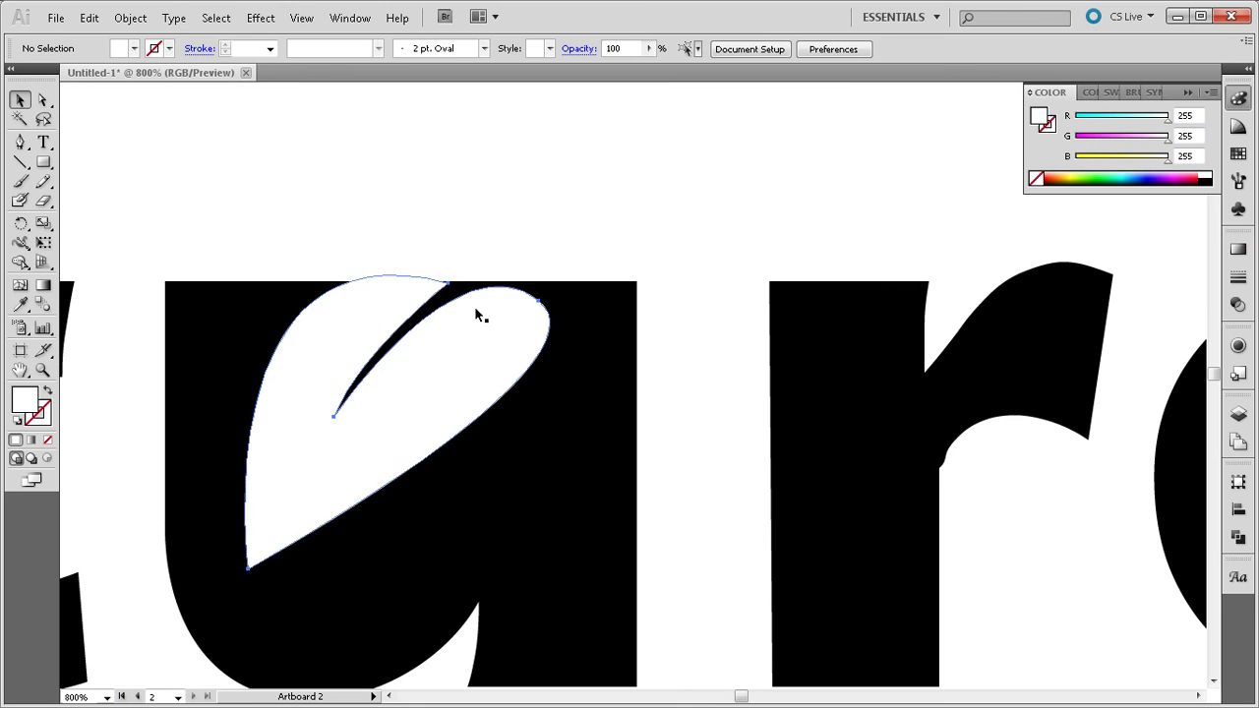
{"action": "left_click_drag", "start_coordinate": [479, 315], "coordinate": [463, 304]}
{"action": "left_click", "coordinate": [464, 263]}
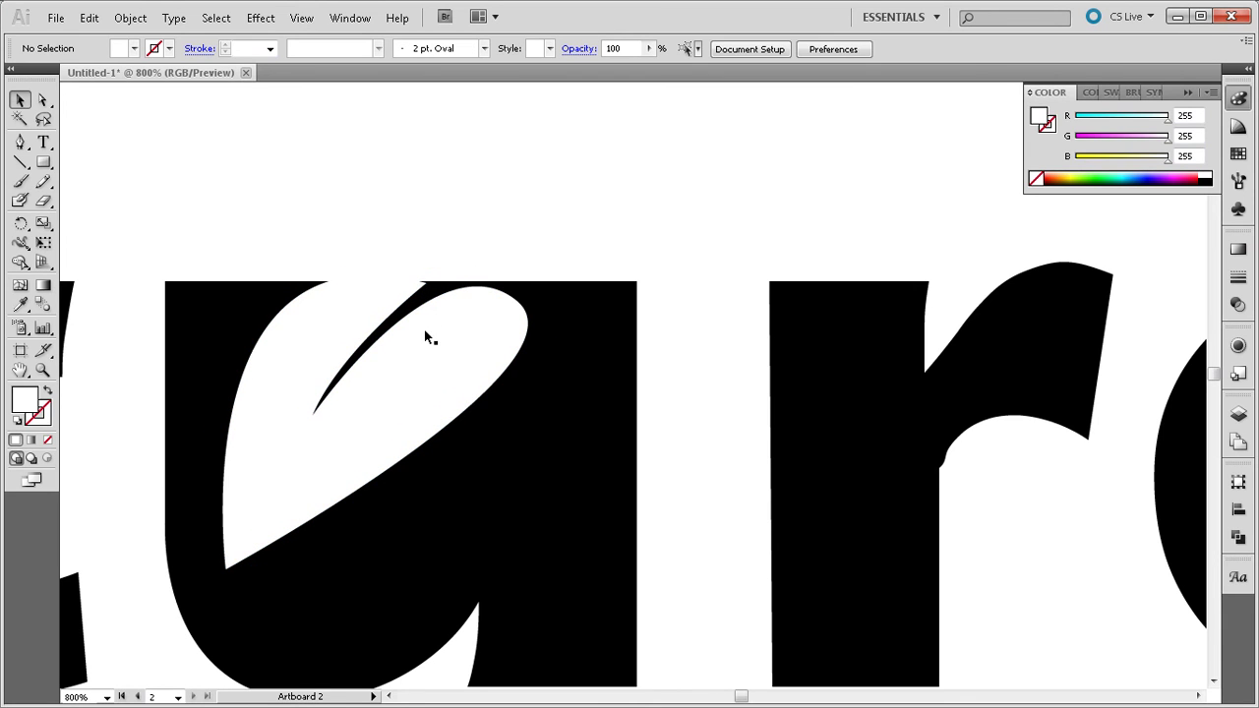
- Reshape the leaf's top point and right-side curves with Direct Selection
{"action": "key", "text": "a"}
{"action": "left_click", "coordinate": [427, 285]}
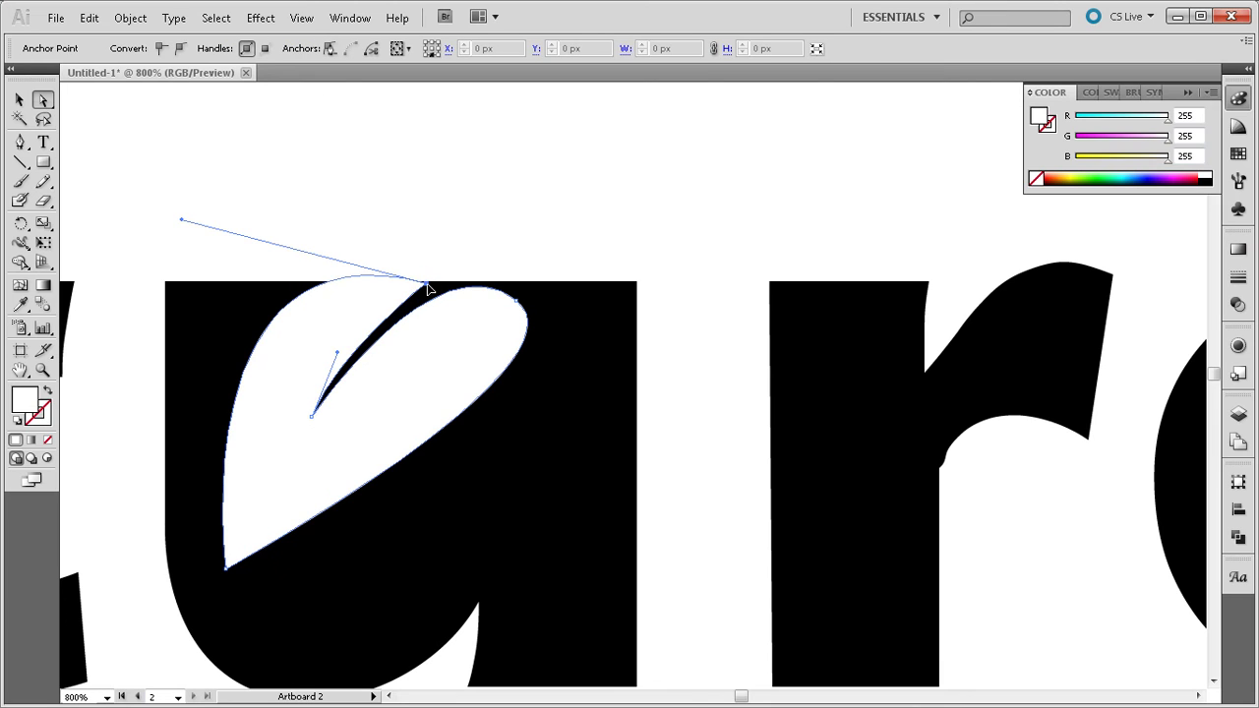
{"action": "left_click_drag", "start_coordinate": [428, 287], "coordinate": [434, 285]}
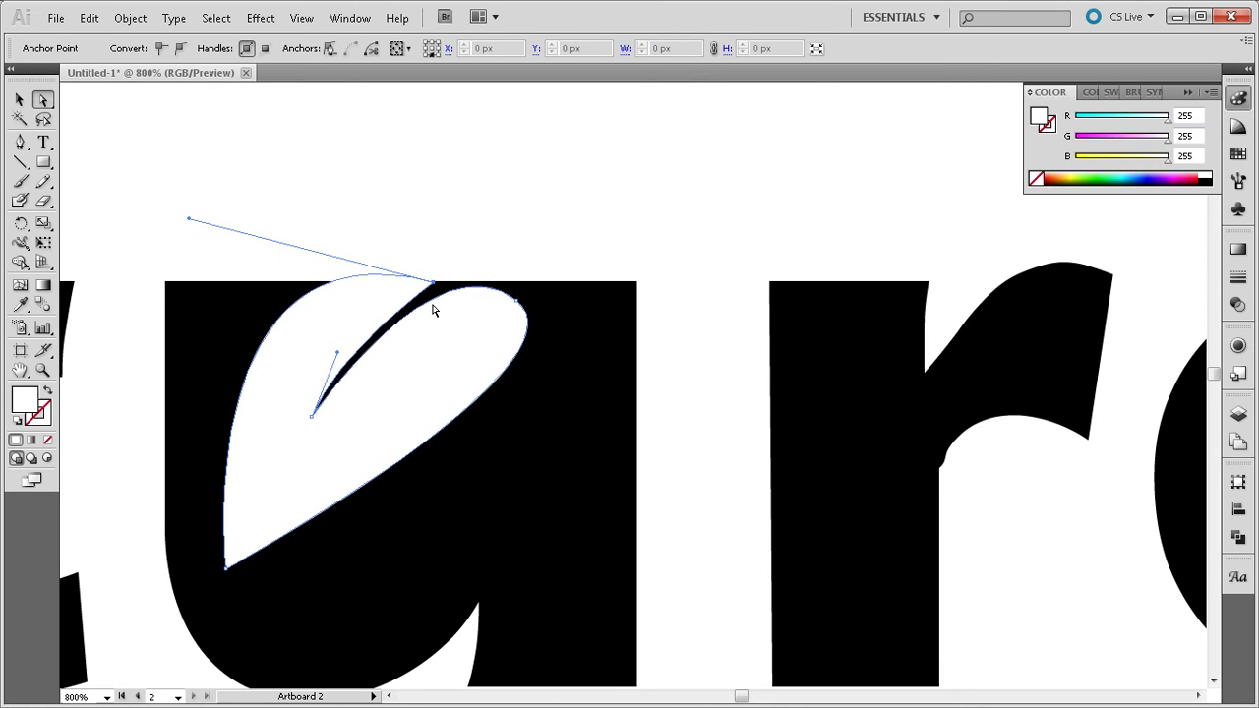
{"action": "left_click", "coordinate": [337, 355]}
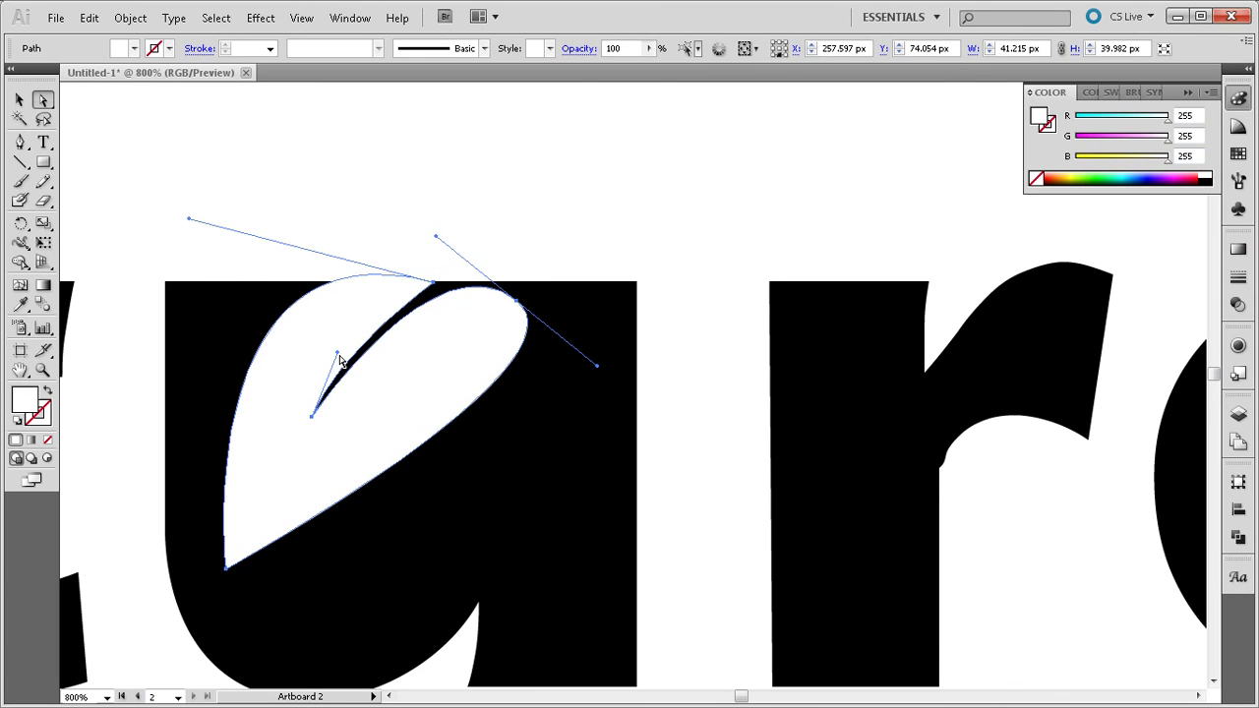
{"action": "left_click_drag", "start_coordinate": [337, 358], "coordinate": [337, 305]}
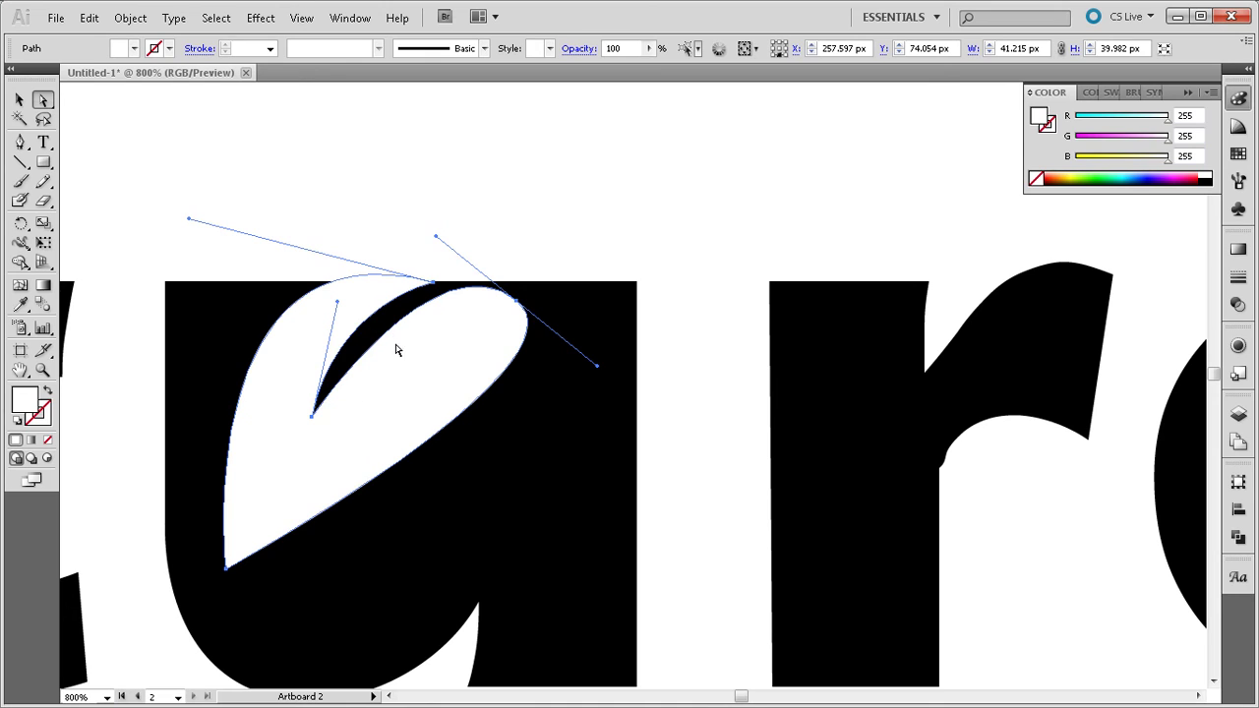
{"action": "left_click_drag", "start_coordinate": [436, 239], "coordinate": [385, 236]}
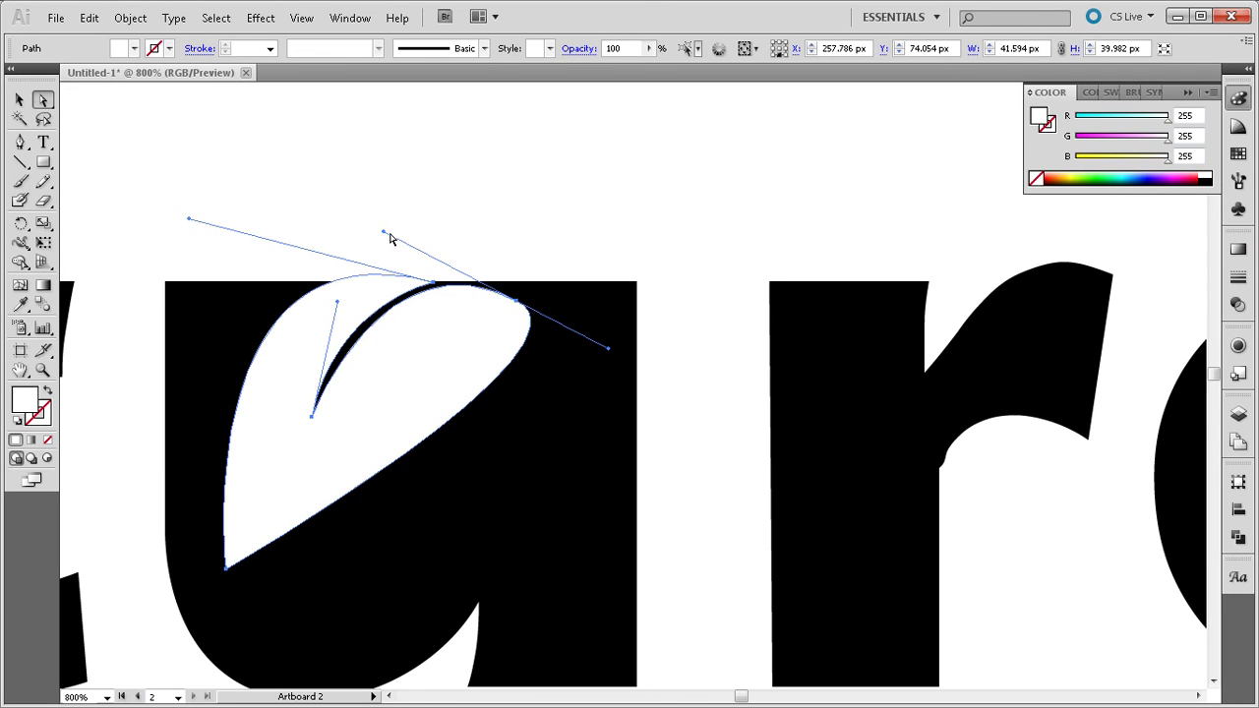
{"action": "left_click_drag", "start_coordinate": [384, 237], "coordinate": [399, 239]}
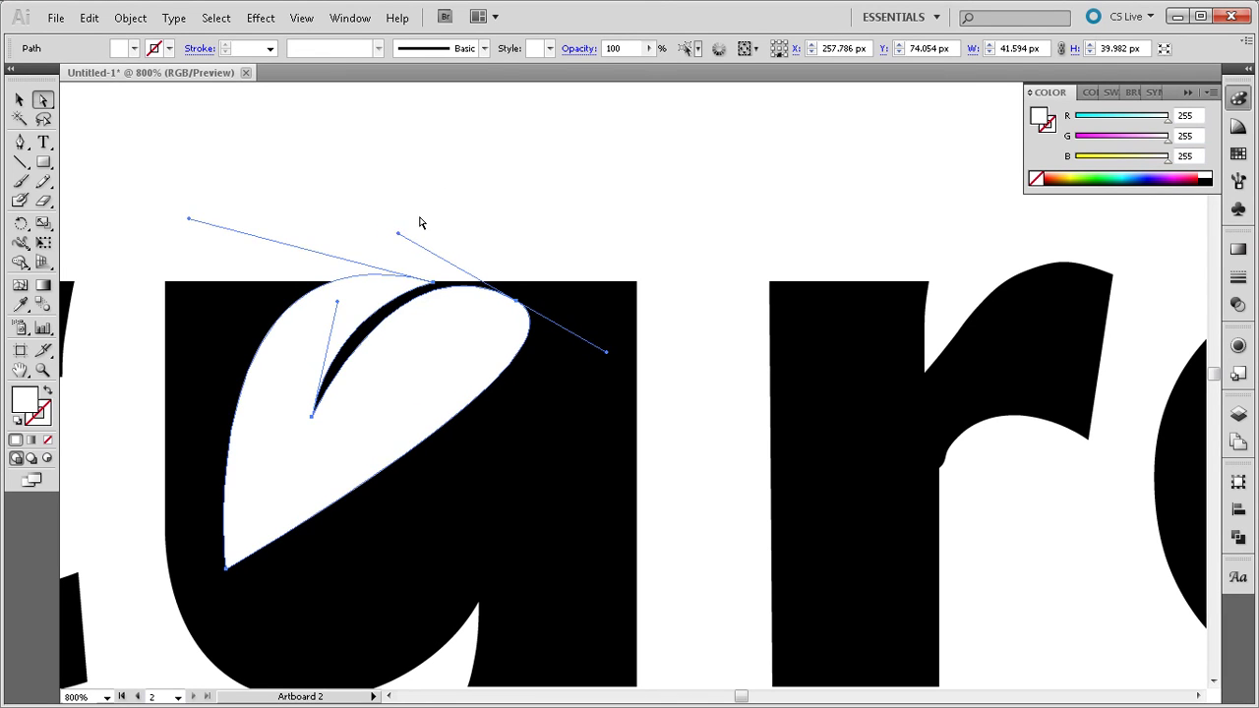
{"action": "left_click", "coordinate": [417, 271]}
{"action": "left_click", "coordinate": [432, 285]}
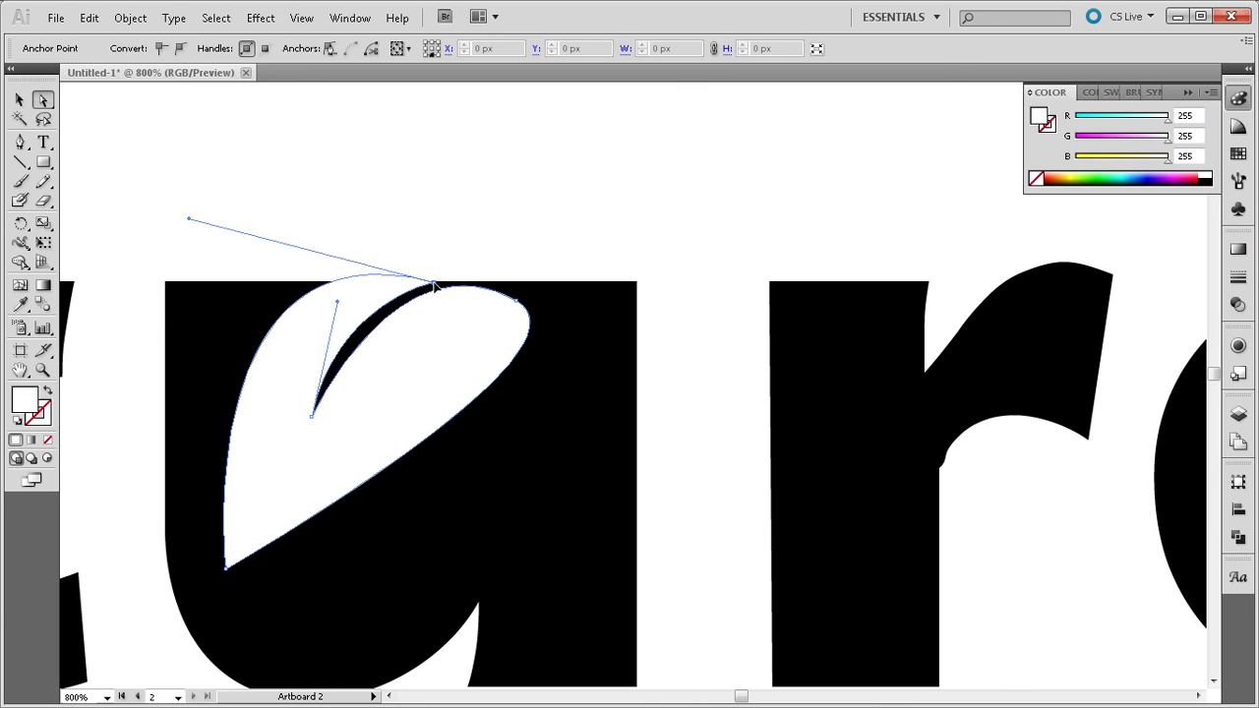
{"action": "left_click_drag", "start_coordinate": [433, 285], "coordinate": [434, 282]}
{"action": "left_click", "coordinate": [446, 252]}
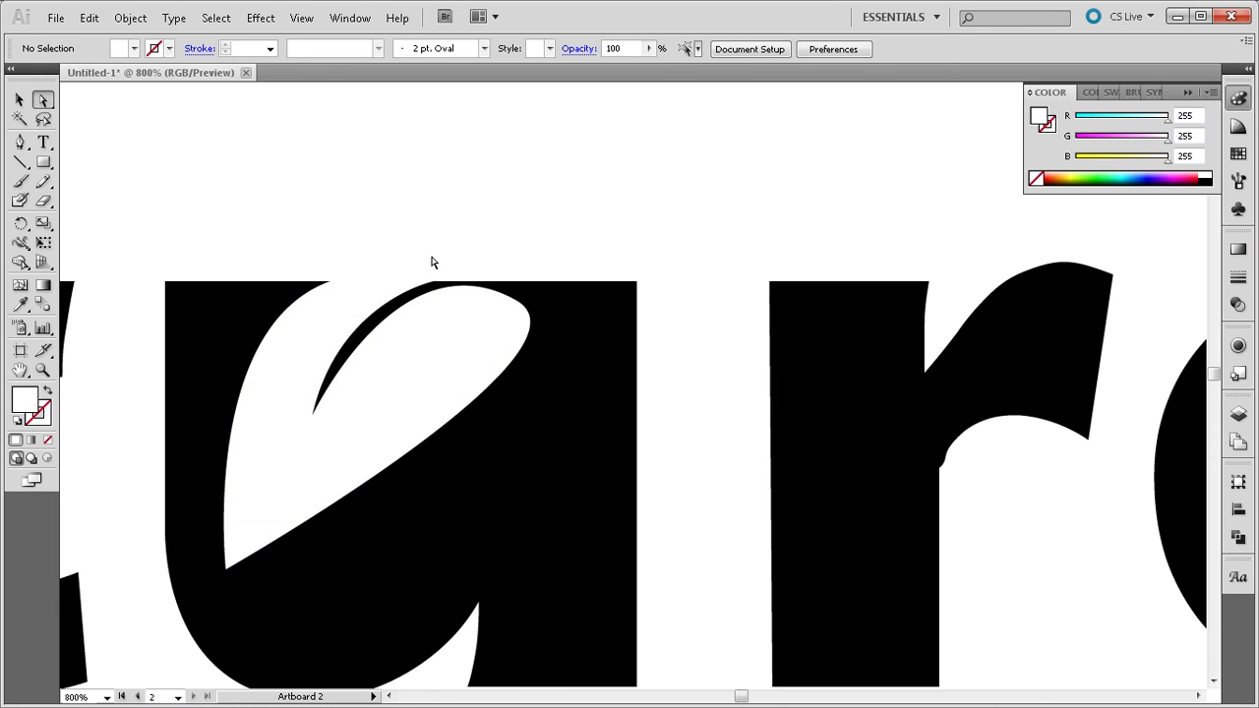
- Zoom out, move the leaf slightly right inside the u, and select the lettering
{"action": "key", "text": "ctrl+minus"}
{"action": "key", "text": "ctrl+minus"}
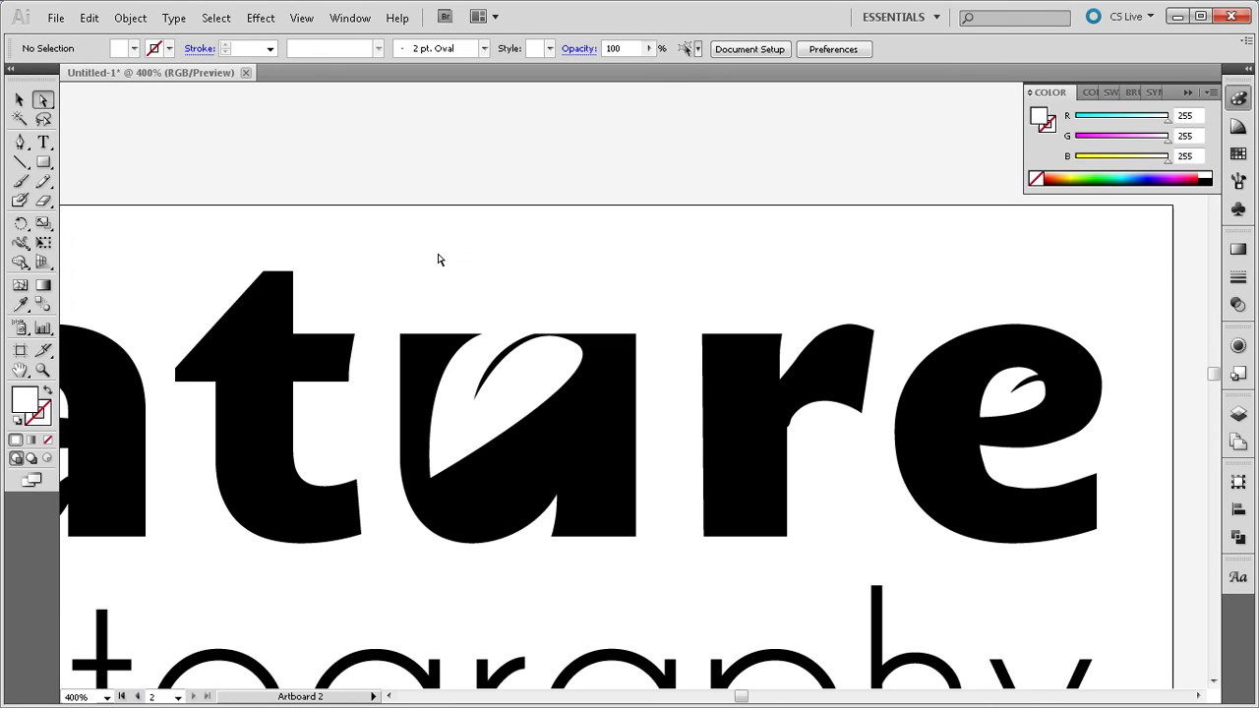
{"action": "left_click", "coordinate": [20, 102]}
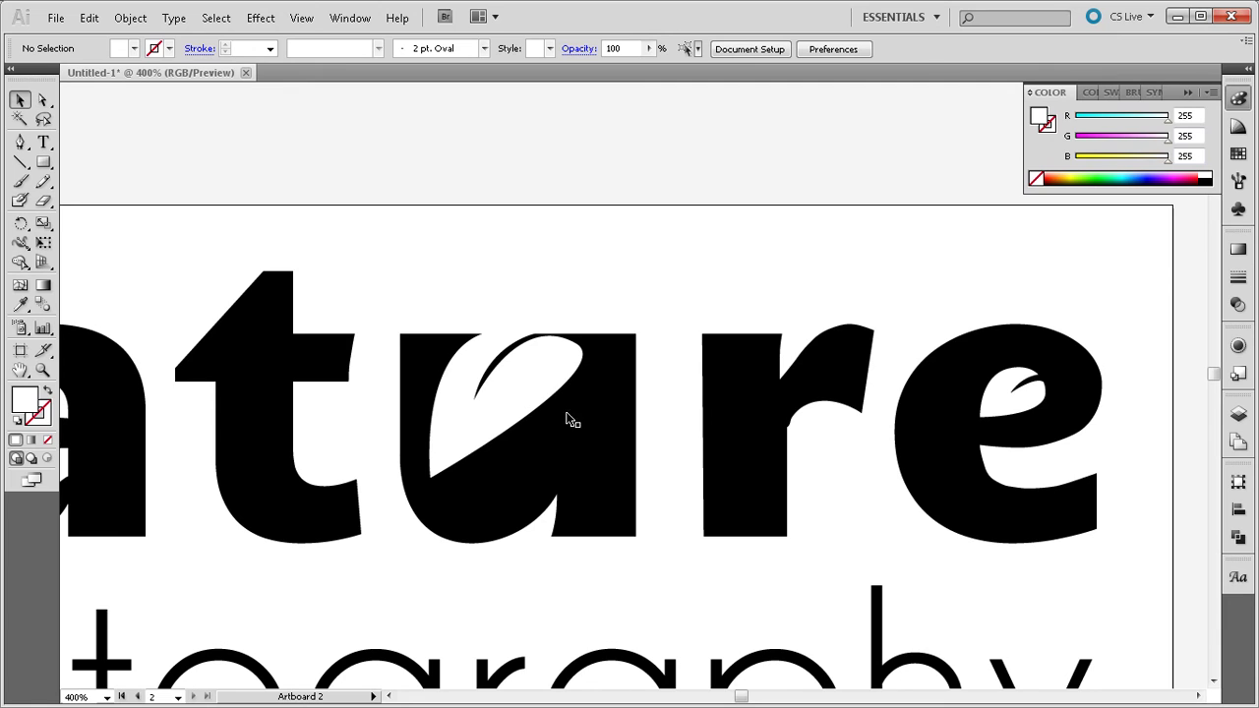
{"action": "left_click_drag", "start_coordinate": [569, 419], "coordinate": [520, 390]}
{"action": "left_click", "coordinate": [442, 393]}
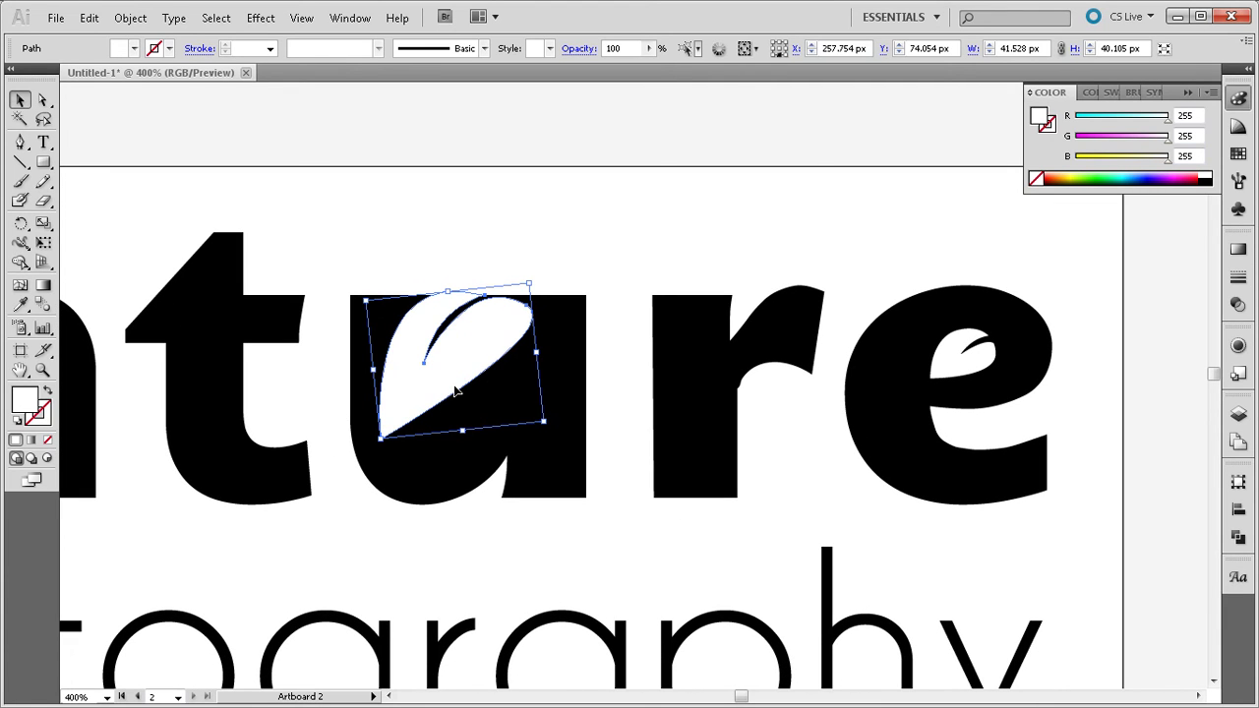
{"action": "left_click_drag", "start_coordinate": [456, 392], "coordinate": [477, 391]}
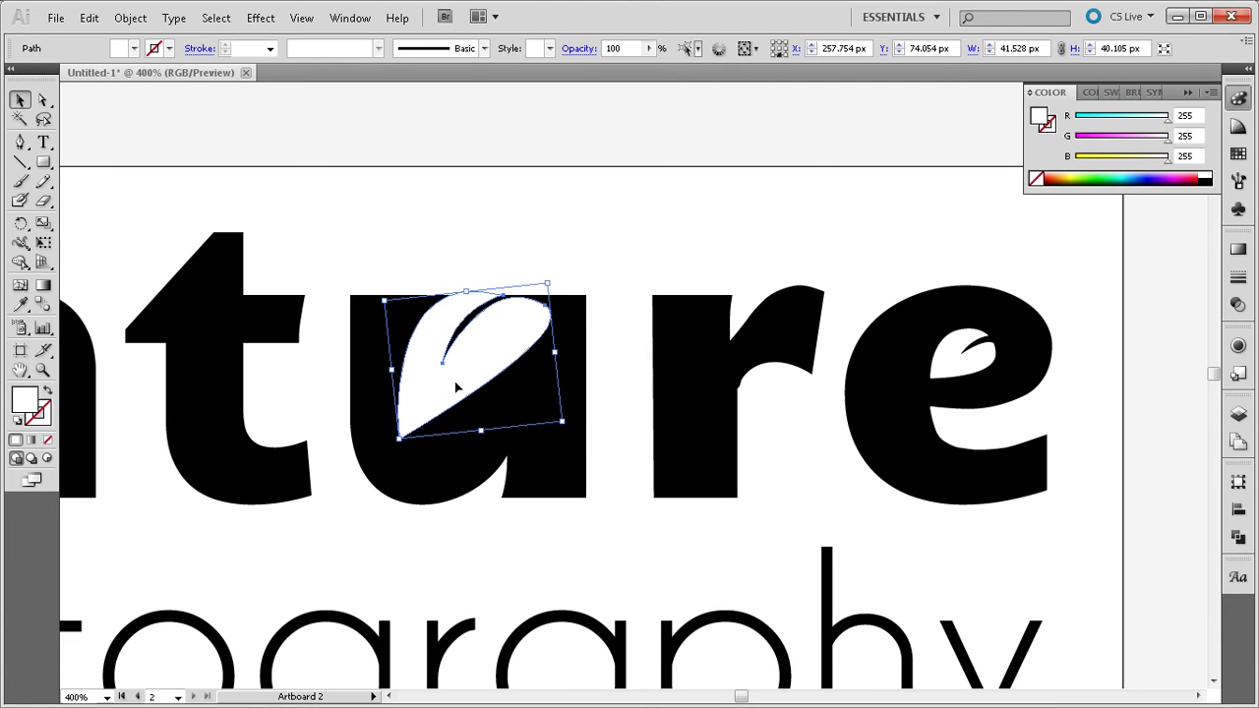
{"action": "left_click", "coordinate": [519, 217]}
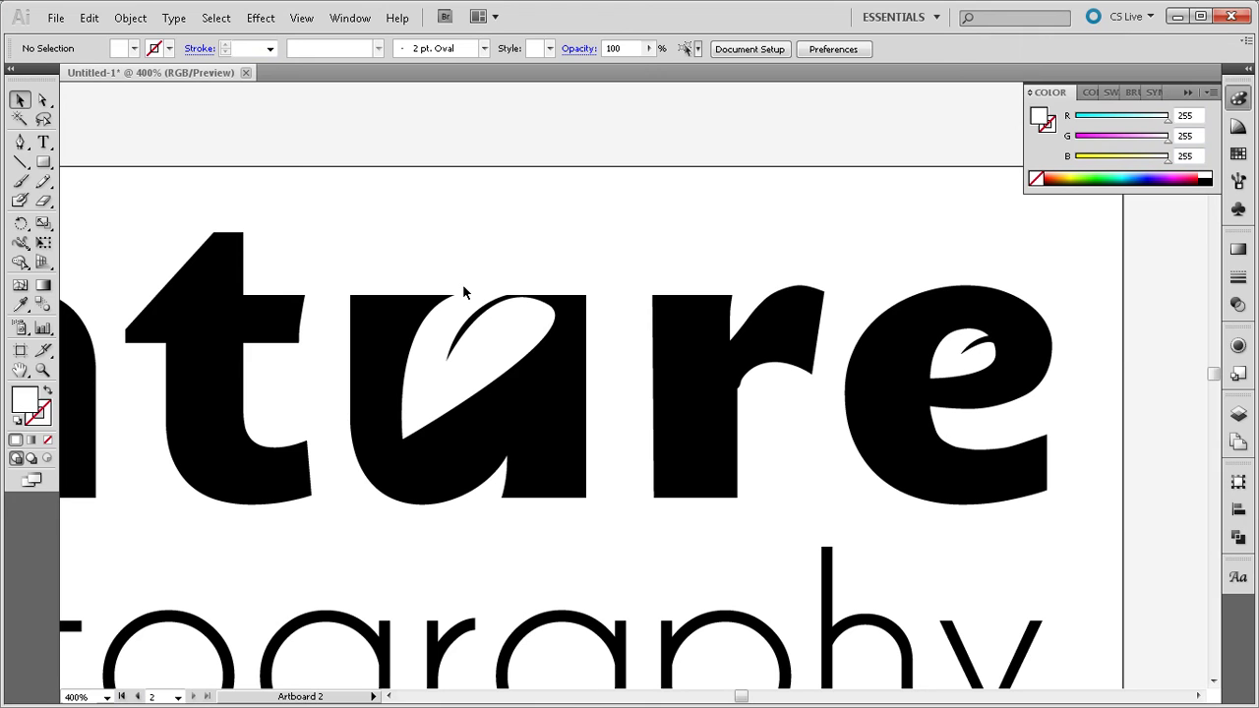
{"action": "left_click", "coordinate": [445, 329]}
{"action": "left_click", "coordinate": [369, 324]}
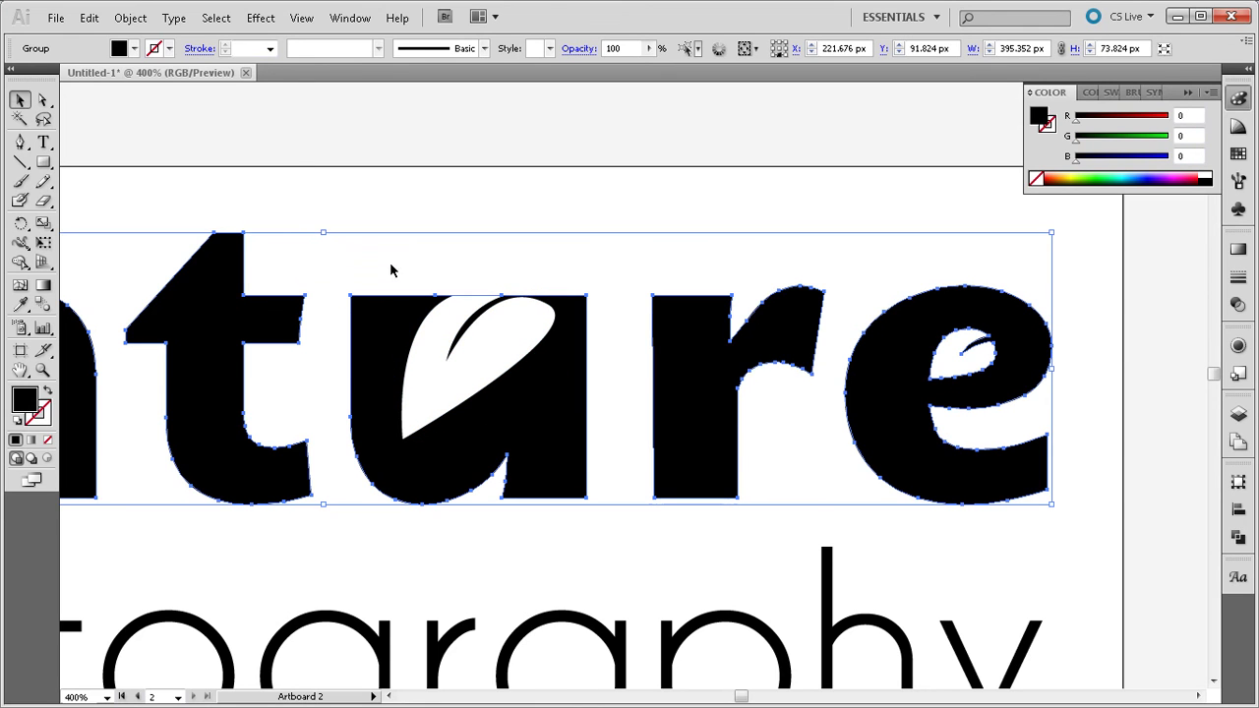
- Select the u with the leaf and apply Pathfinder Minus Front to cut it out
{"action": "left_click", "coordinate": [435, 184]}
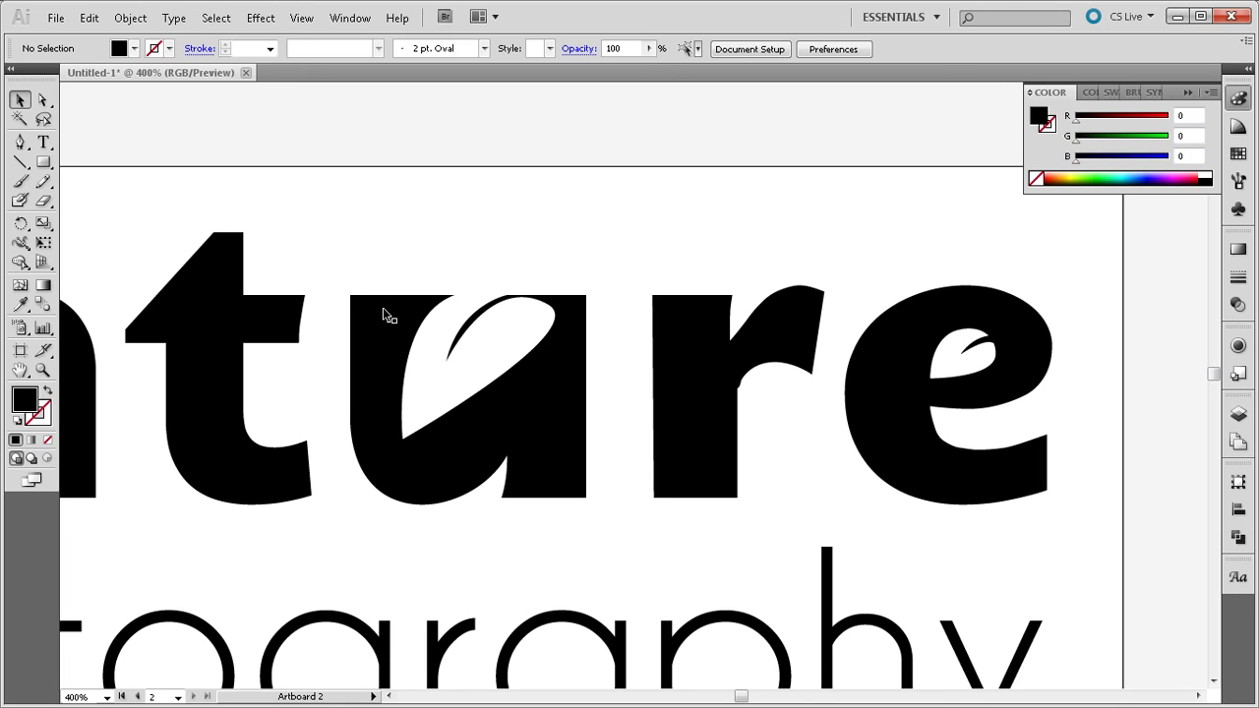
{"action": "left_click", "coordinate": [42, 99]}
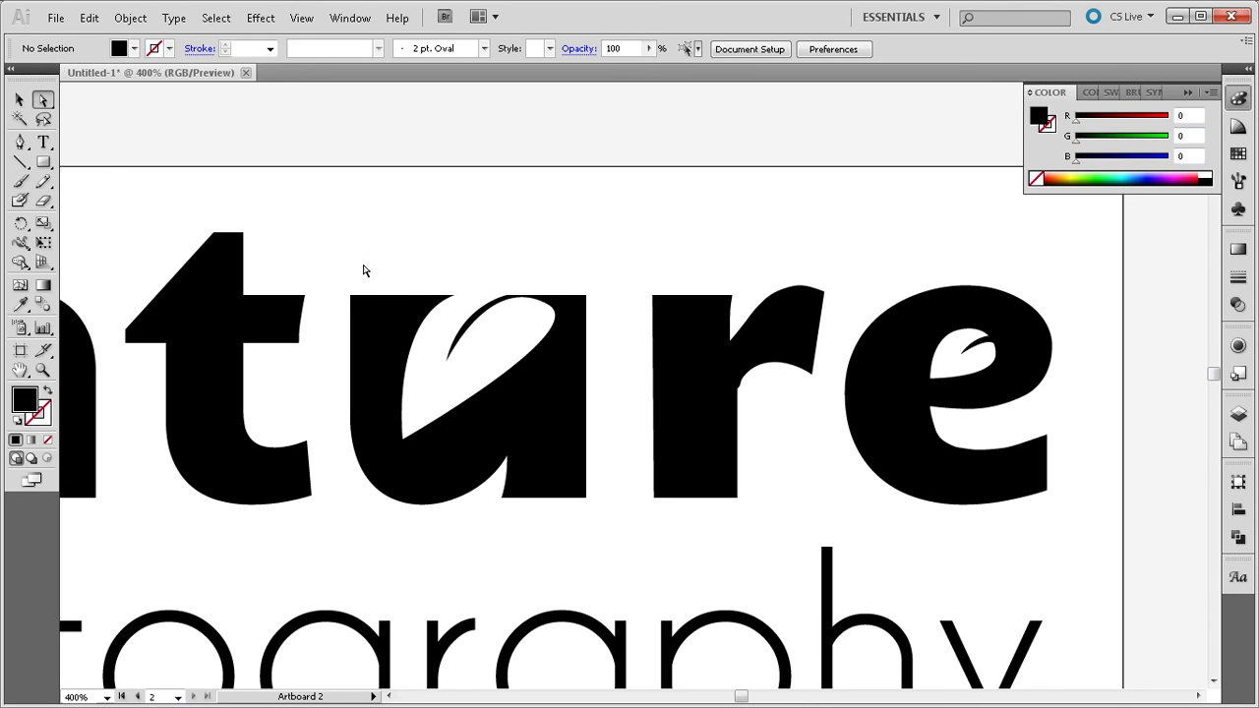
{"action": "left_click_drag", "start_coordinate": [331, 235], "coordinate": [608, 491]}
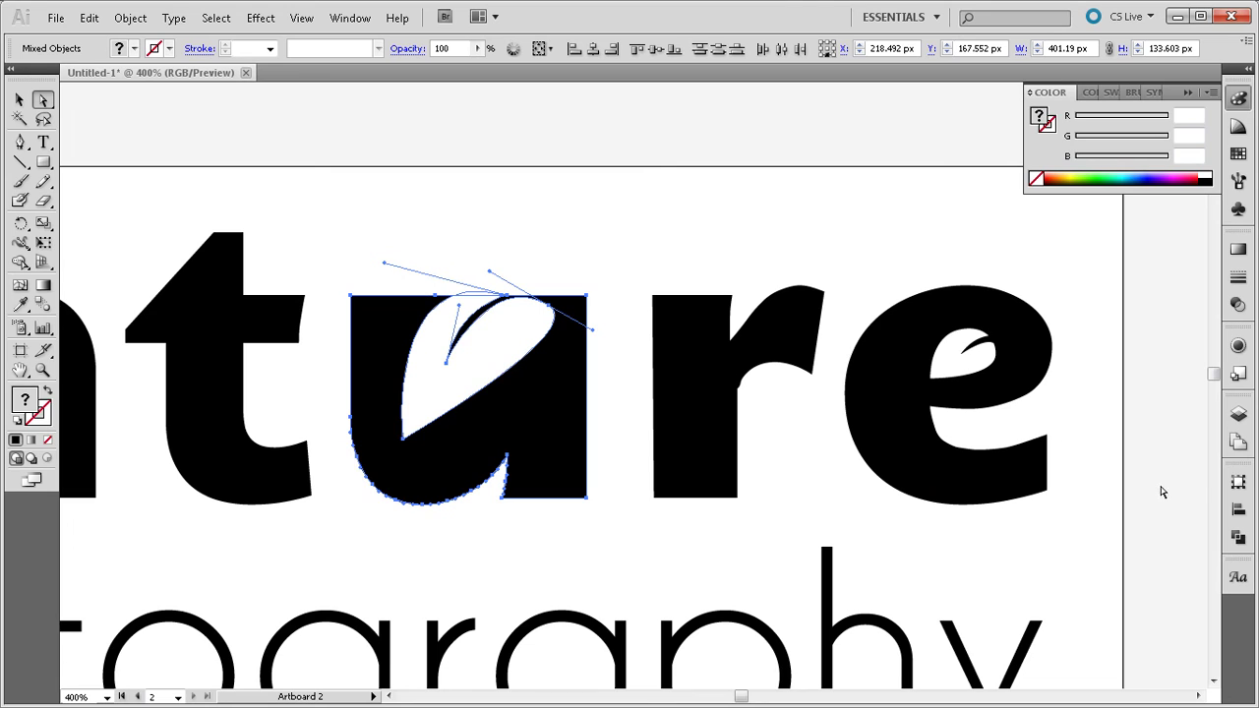
{"action": "left_click", "coordinate": [1239, 537]}
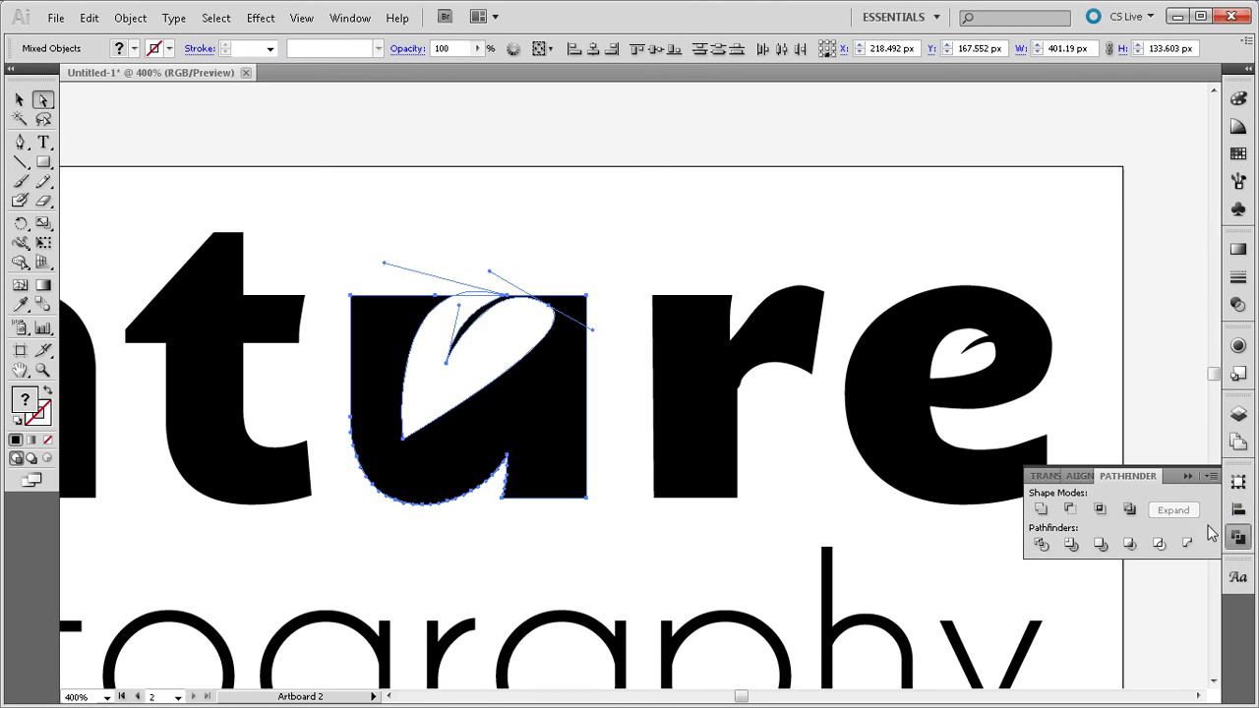
{"action": "left_click", "coordinate": [1070, 510]}
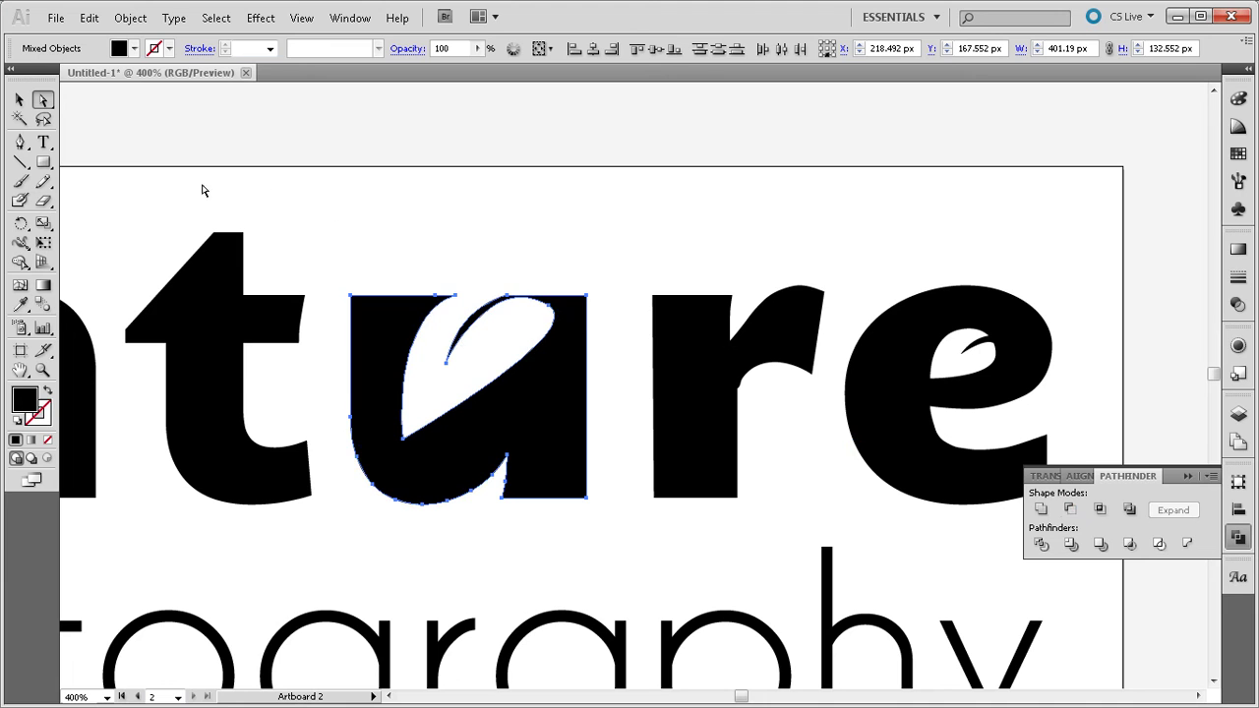
{"action": "left_click", "coordinate": [19, 100]}
{"action": "left_click", "coordinate": [304, 132]}
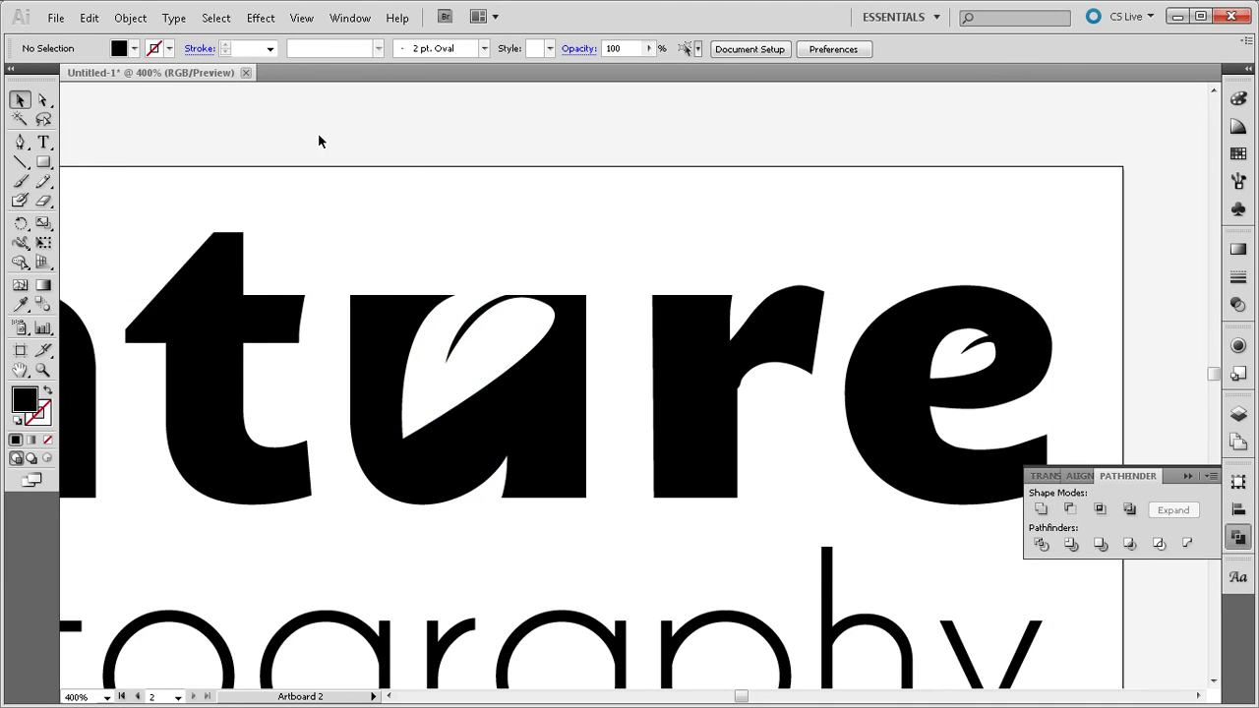
{"action": "key", "text": "ctrl+minus"}
{"action": "key", "text": "ctrl+minus"}
{"action": "key", "text": "ctrl+minus"}
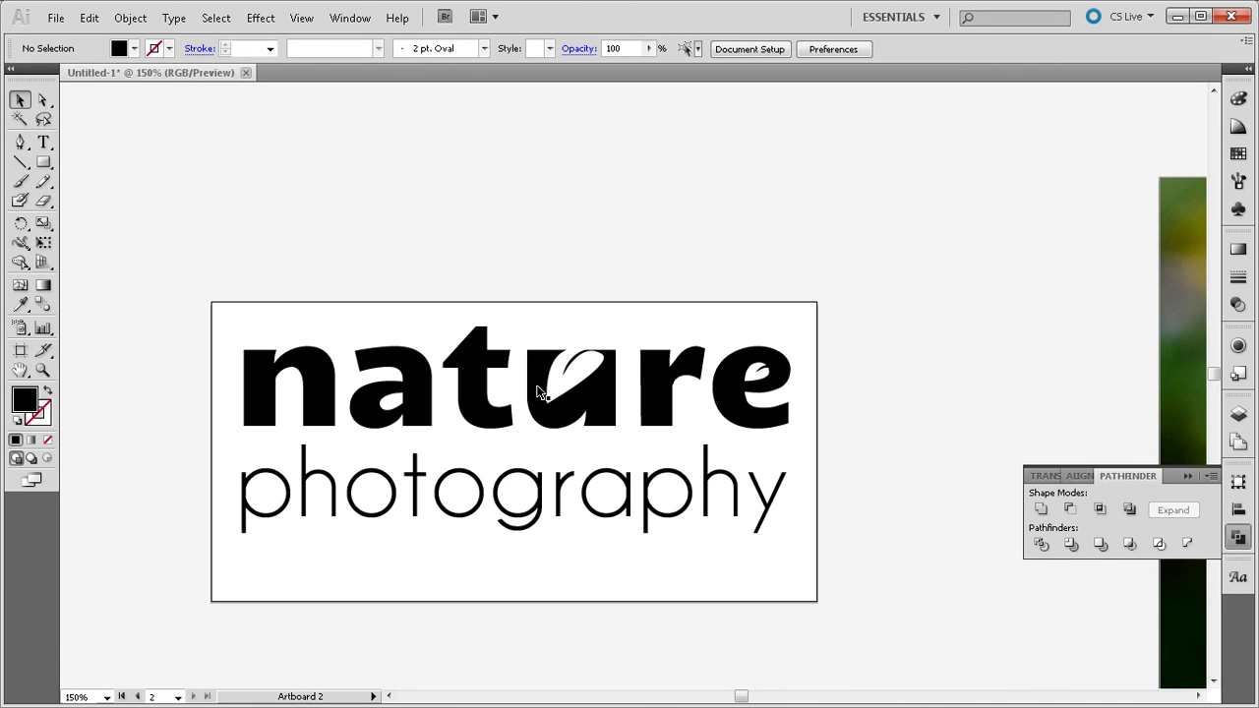
- Test-move the u to check the cutout, undo, and inspect the selections
{"action": "left_click_drag", "start_coordinate": [539, 392], "coordinate": [602, 281]}
{"action": "key", "text": "ctrl+z"}
{"action": "left_click", "coordinate": [567, 258]}
{"action": "left_click", "coordinate": [539, 372]}
{"action": "left_click", "coordinate": [406, 383]}
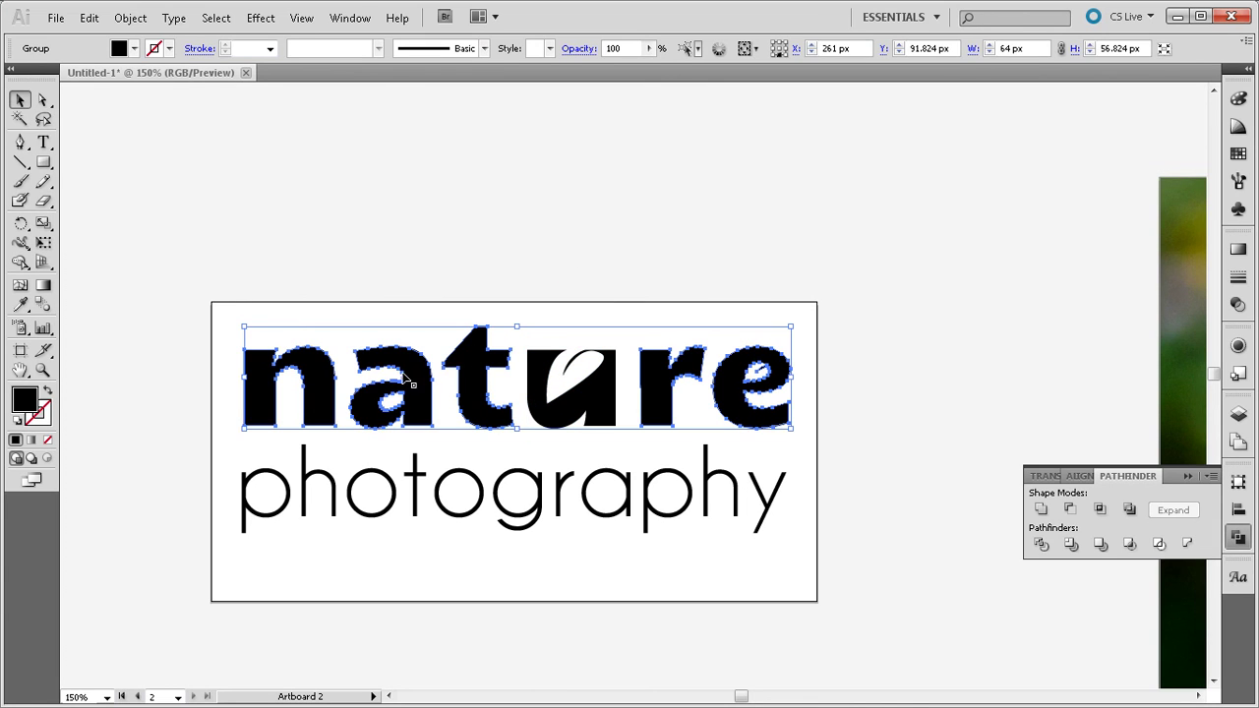
{"action": "left_click", "coordinate": [410, 269]}
{"action": "left_click", "coordinate": [540, 371]}
{"action": "left_click", "coordinate": [385, 305]}
- Group 'nature' and 'photography' with Ctrl+G and collapse the Pathfinder panel
{"action": "left_click_drag", "start_coordinate": [219, 303], "coordinate": [822, 574]}
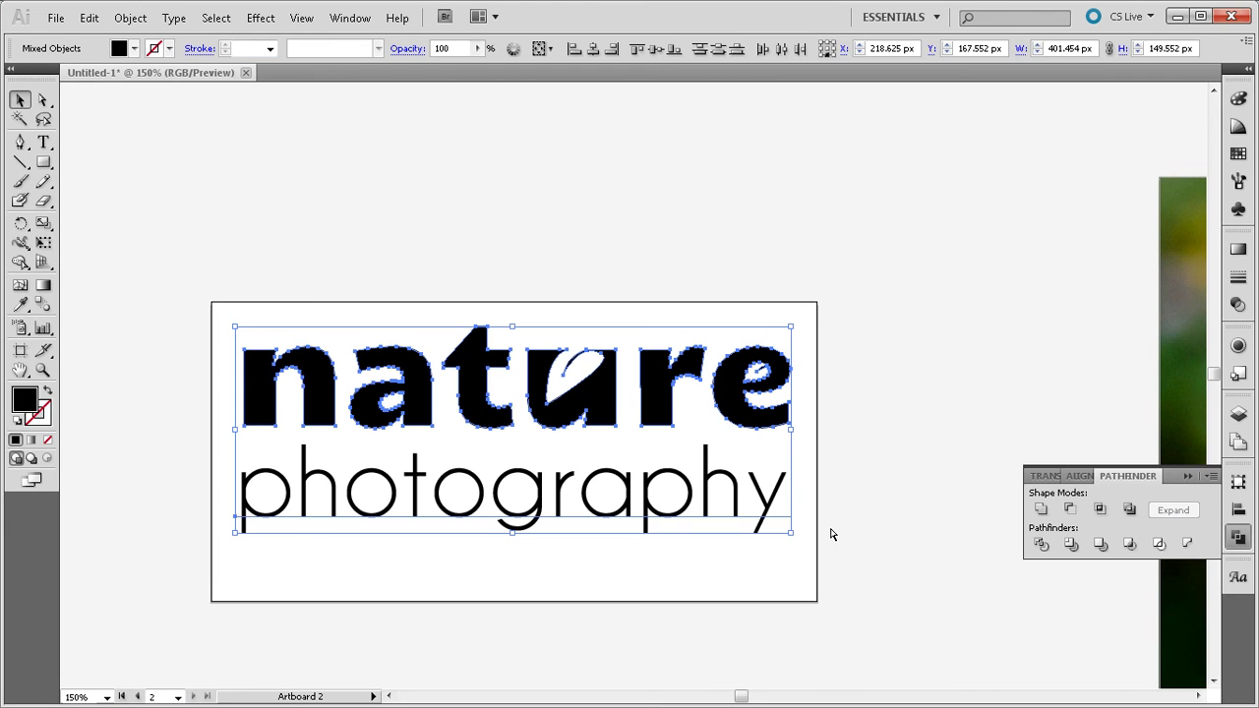
{"action": "key", "text": "ctrl+g"}
{"action": "right_click", "coordinate": [764, 420]}
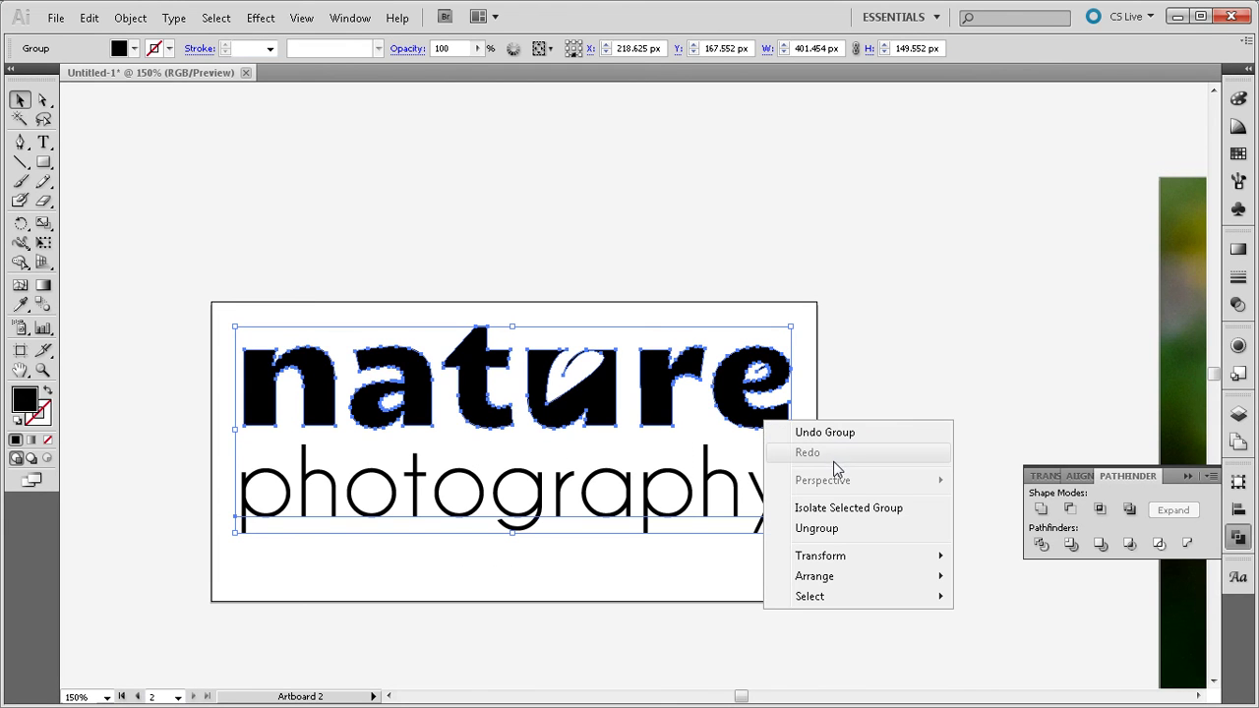
{"action": "left_click", "coordinate": [883, 360]}
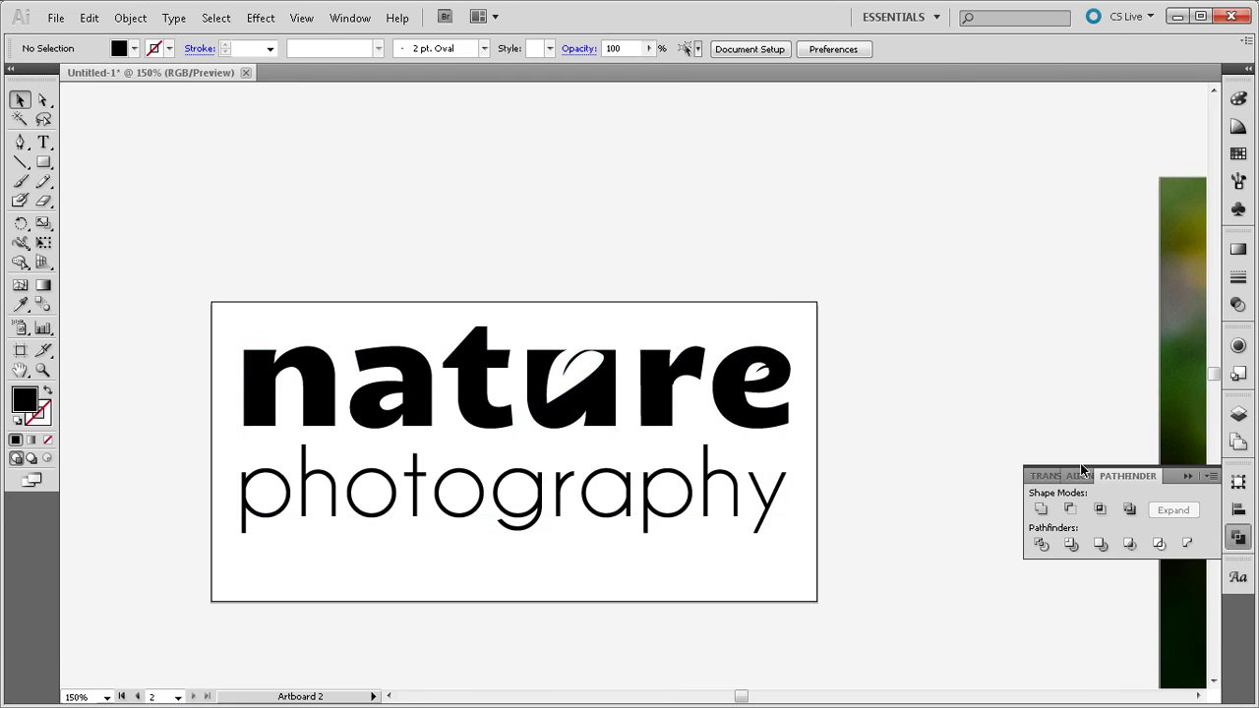
{"action": "left_click", "coordinate": [1184, 476]}
- Move the grouped nature photography logo onto the photo's upper right, then zoom back to 100%
{"action": "left_click_drag", "start_coordinate": [1033, 459], "coordinate": [717, 400]}
{"action": "left_click_drag", "start_coordinate": [472, 362], "coordinate": [816, 416]}
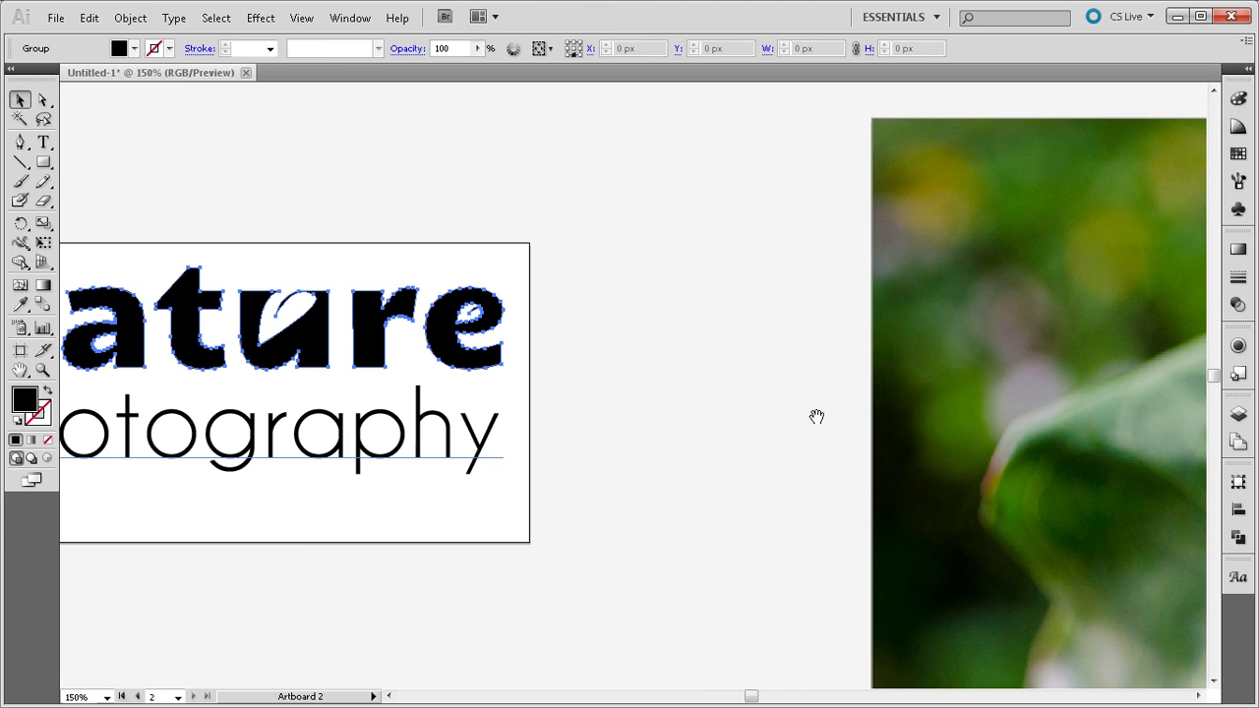
{"action": "key", "text": "ctrl+minus"}
{"action": "key", "text": "ctrl+minus"}
{"action": "key", "text": "ctrl+minus"}
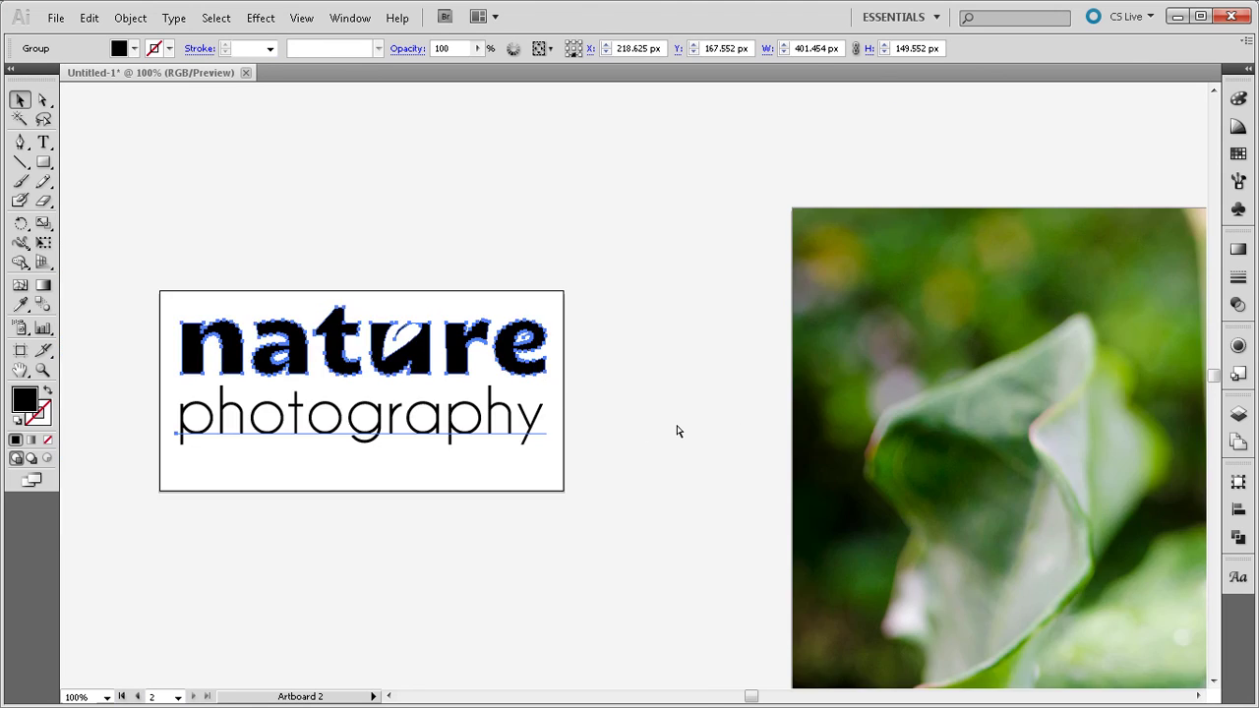
{"action": "left_click_drag", "start_coordinate": [664, 440], "coordinate": [255, 340]}
{"action": "left_click_drag", "start_coordinate": [339, 309], "coordinate": [922, 290]}
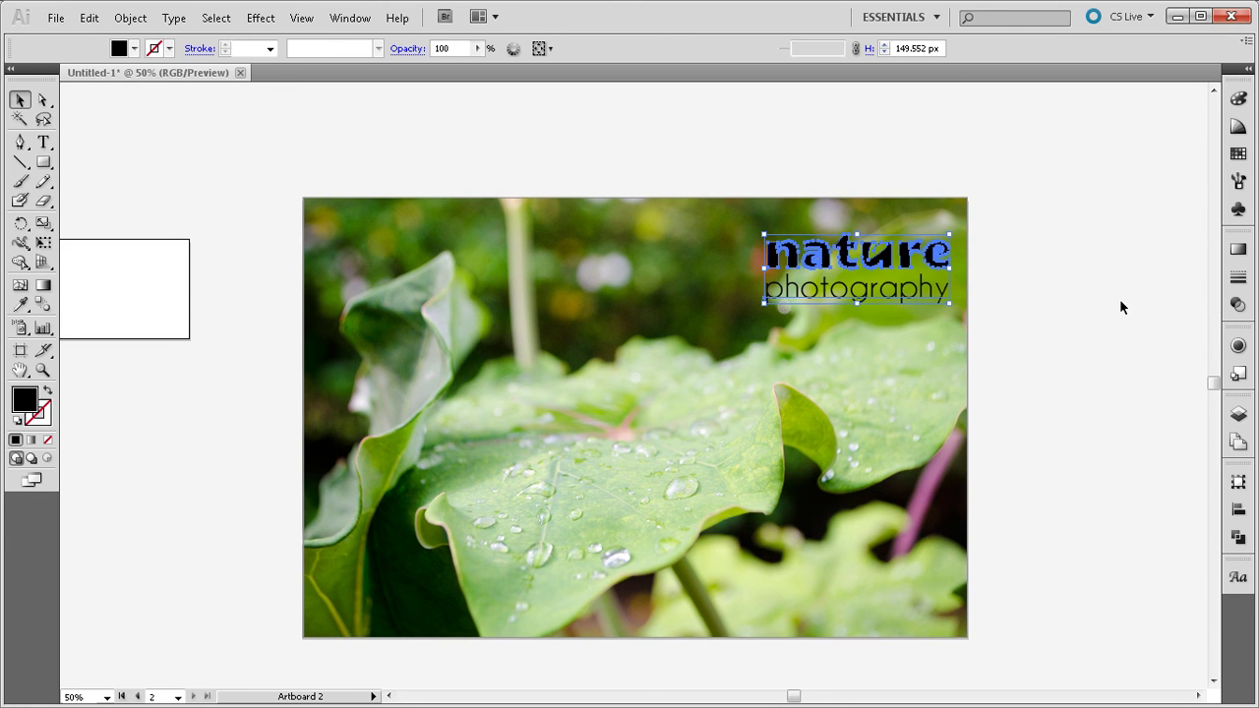
{"action": "left_click", "coordinate": [1118, 300]}
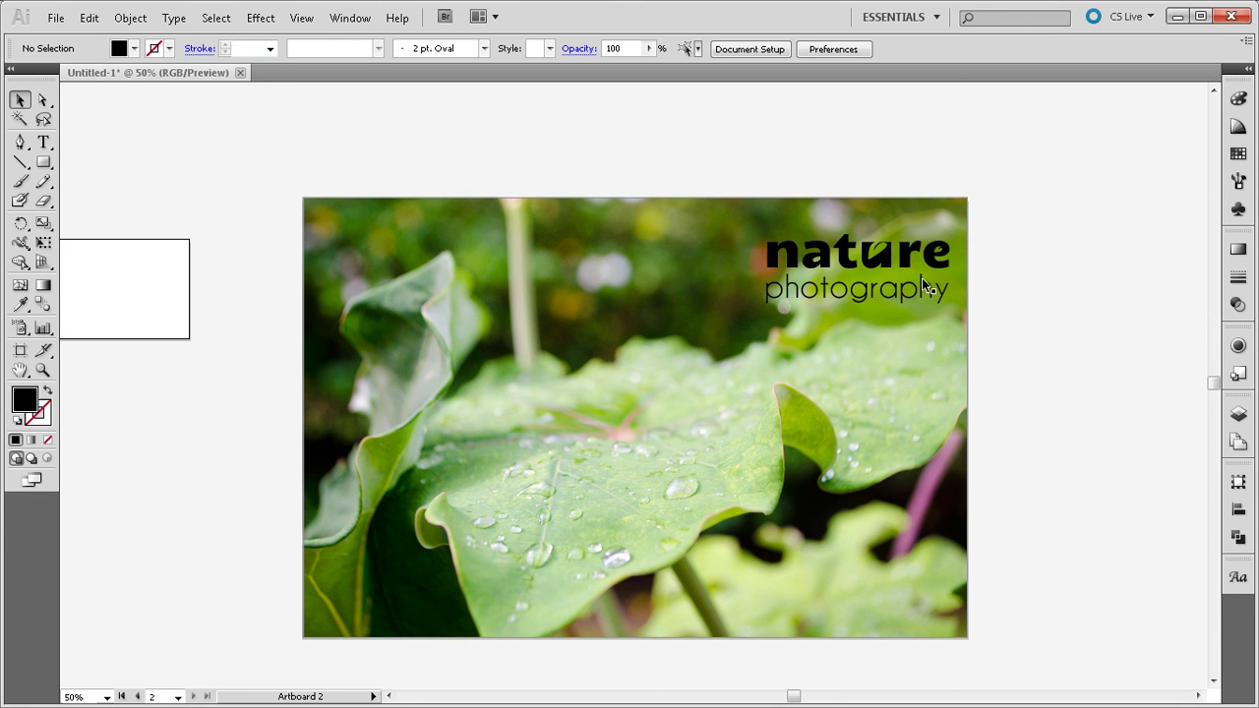
{"action": "key", "text": "ctrl+equal"}
{"action": "key", "text": "ctrl+equal"}
{"action": "left_click_drag", "start_coordinate": [969, 286], "coordinate": [553, 420]}
- Change the logo group's fill colour to white in the Color Picker
{"action": "left_click", "coordinate": [500, 241]}
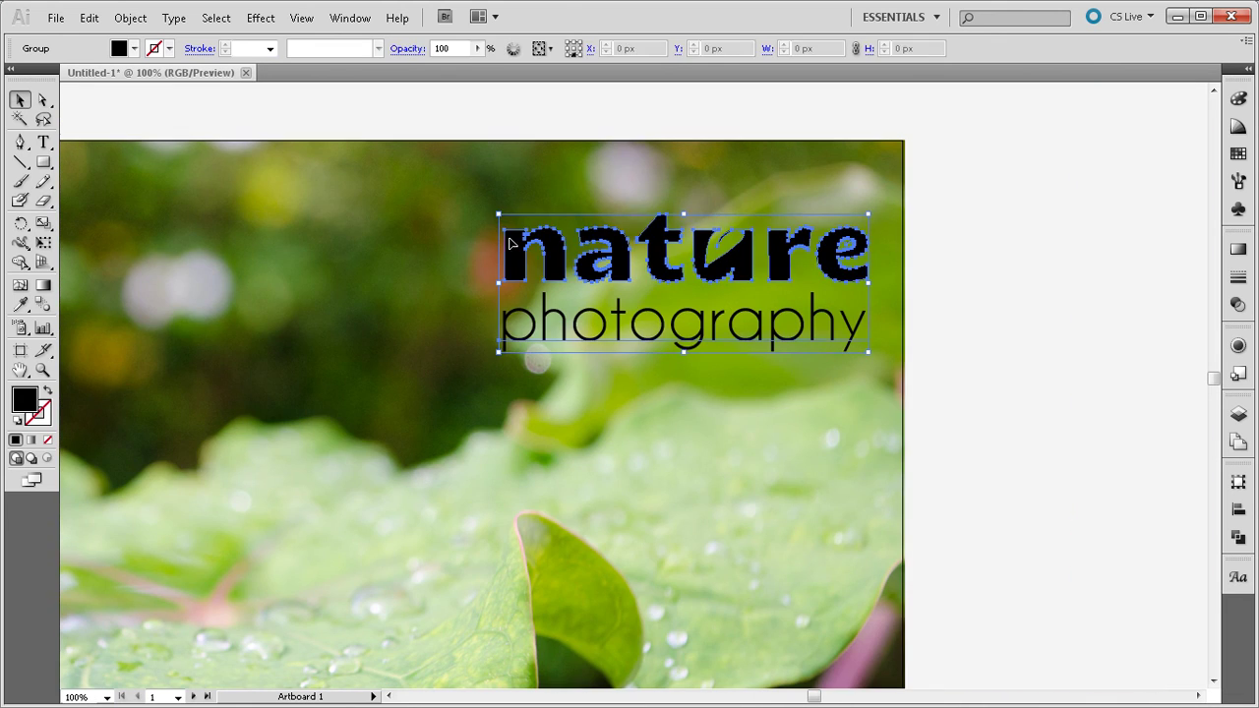
{"action": "left_click", "coordinate": [24, 399]}
{"action": "double_click", "coordinate": [25, 399]}
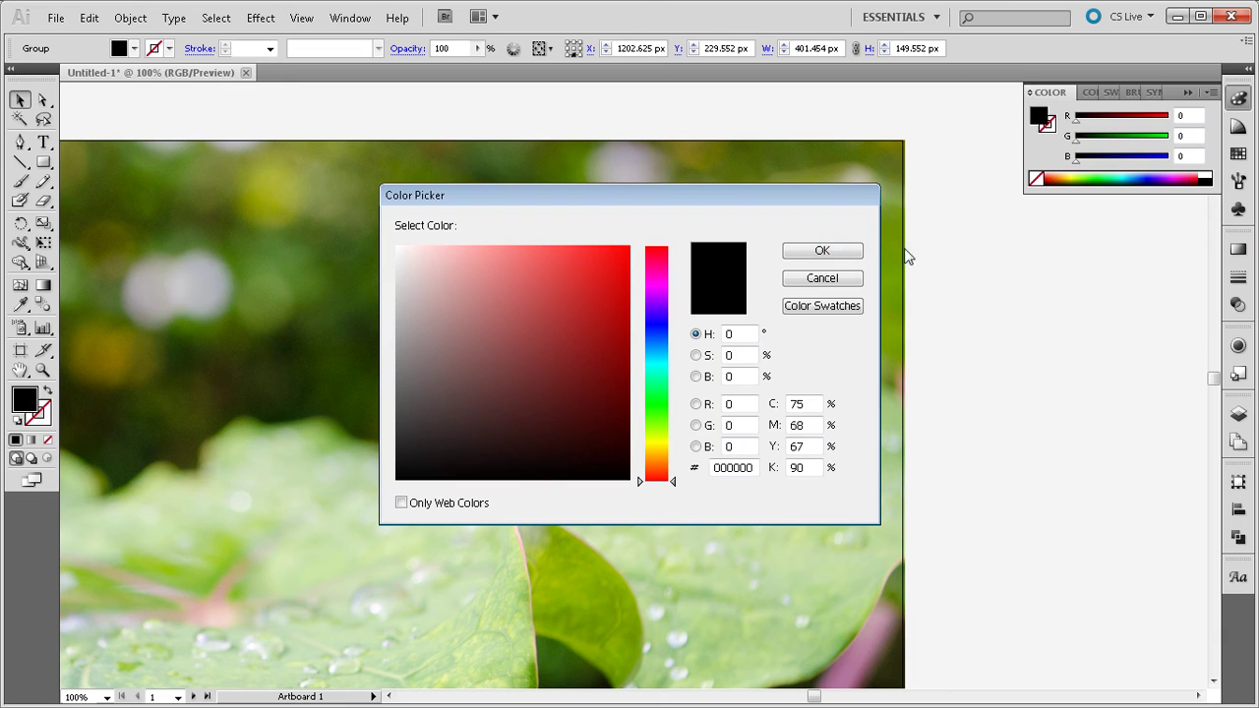
{"action": "left_click", "coordinate": [520, 261]}
{"action": "left_click", "coordinate": [391, 242]}
{"action": "left_click_drag", "start_coordinate": [470, 257], "coordinate": [392, 229]}
{"action": "left_click", "coordinate": [823, 251]}
- Deselect the logo and start drawing a rectangle from above its top-left corner
{"action": "left_click", "coordinate": [1002, 263]}
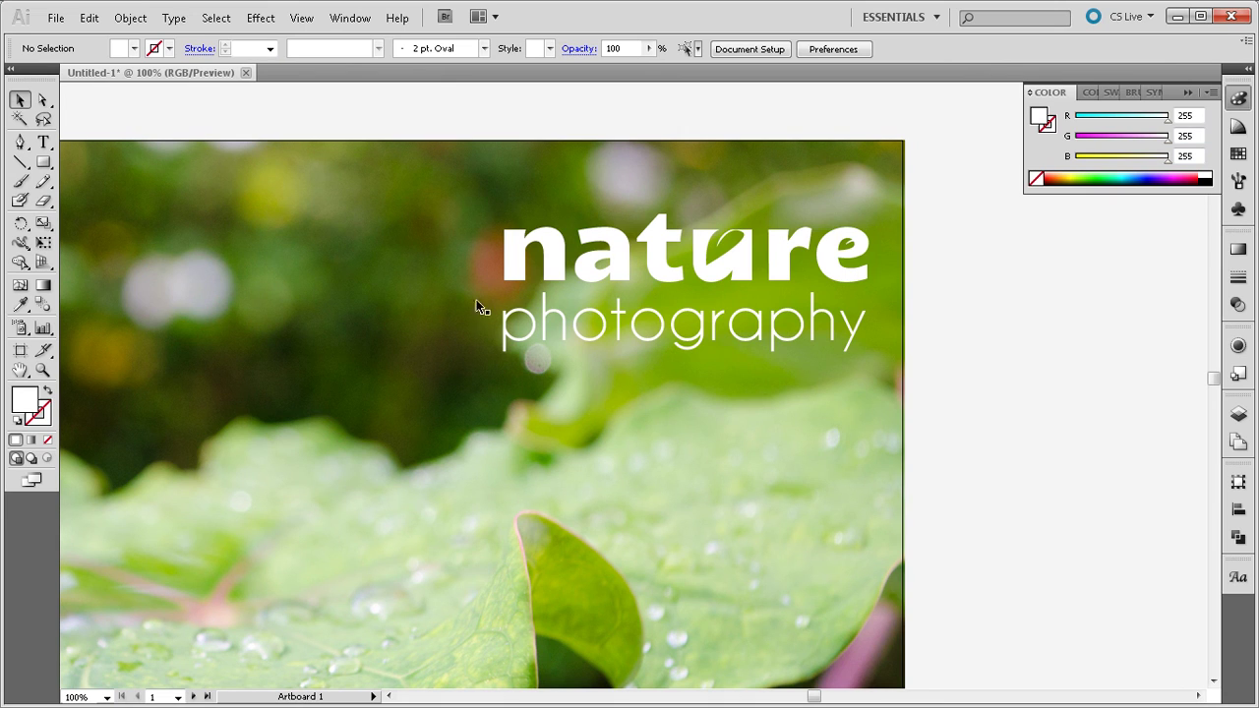
{"action": "left_click", "coordinate": [43, 162]}
{"action": "left_click_drag", "start_coordinate": [471, 195], "coordinate": [907, 368]}
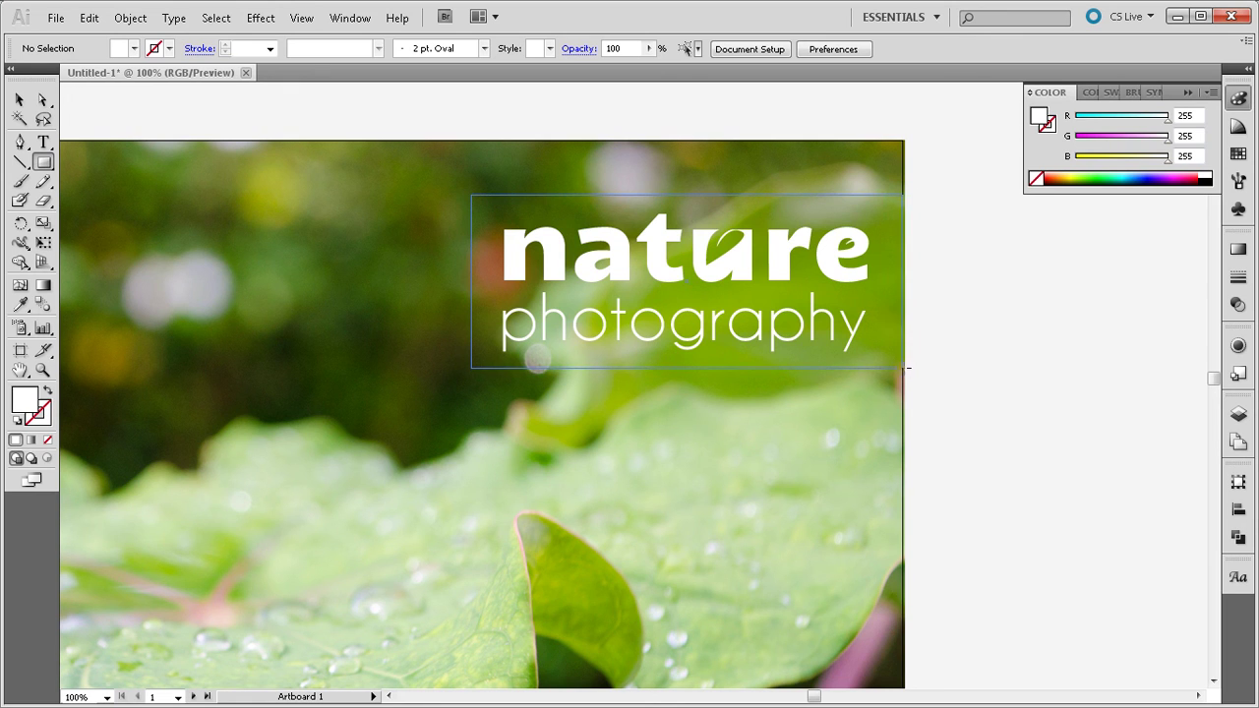
- Finish the rectangle over the logo area and set its opacity to 20%
{"action": "left_click_drag", "start_coordinate": [896, 365], "coordinate": [897, 366]}
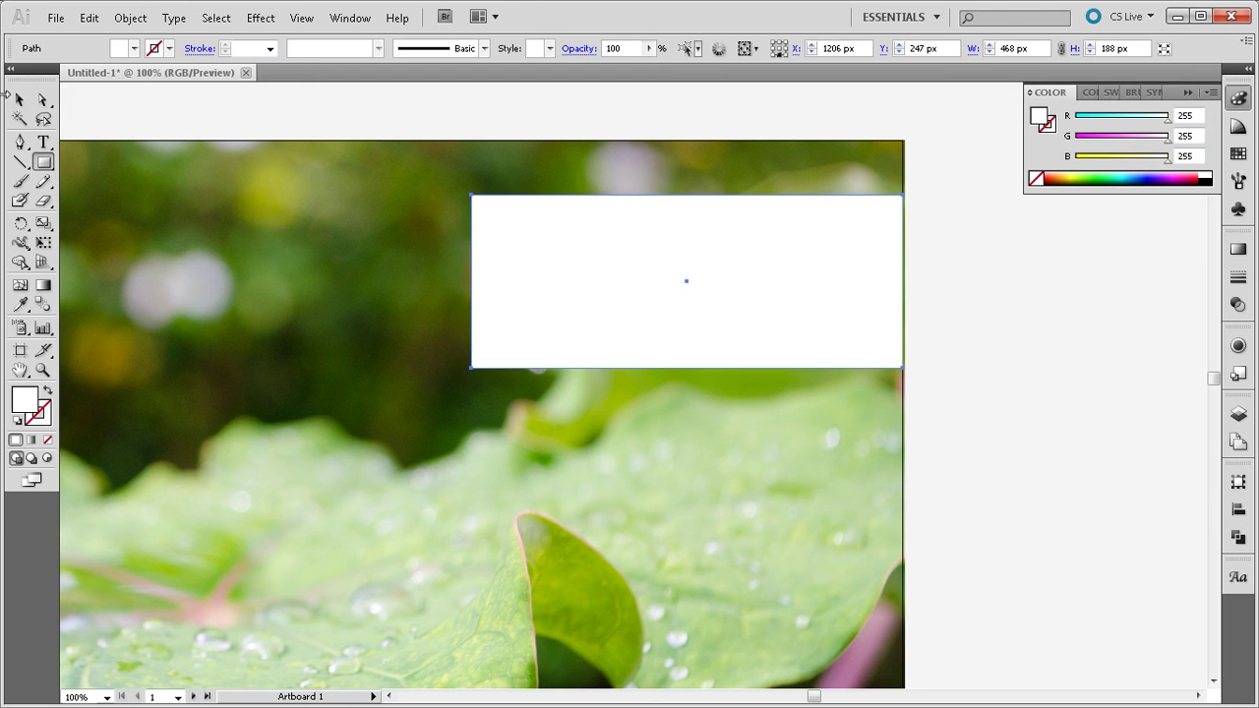
{"action": "left_click", "coordinate": [620, 48]}
{"action": "type", "text": "20"}
{"action": "key", "text": "Return"}
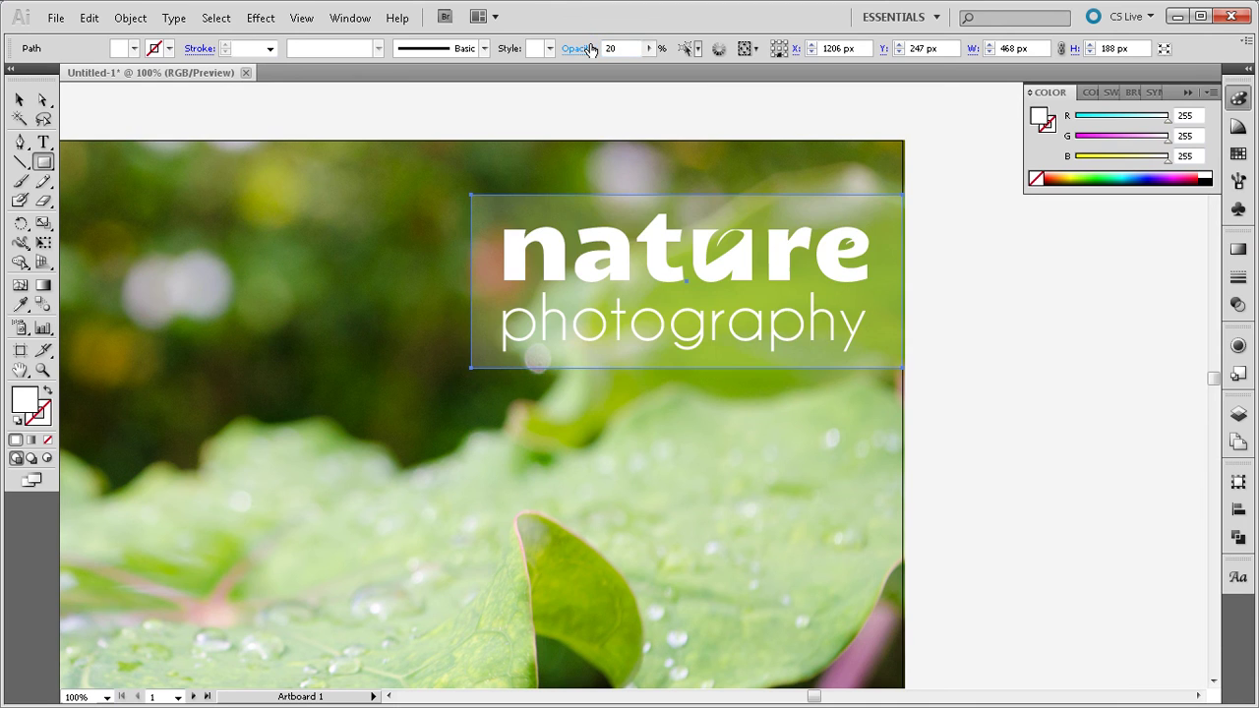
- Deselect the rectangle, then select its path with the Direct Selection tool
{"action": "key", "text": "v"}
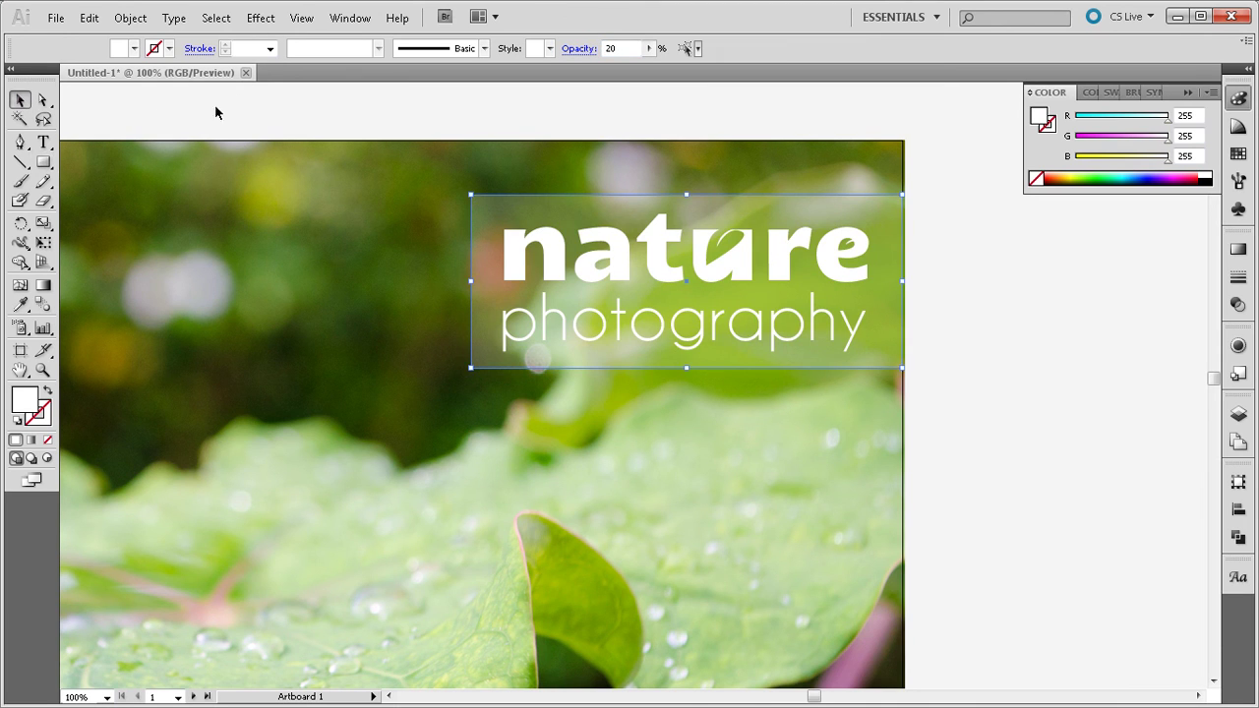
{"action": "left_click", "coordinate": [216, 112]}
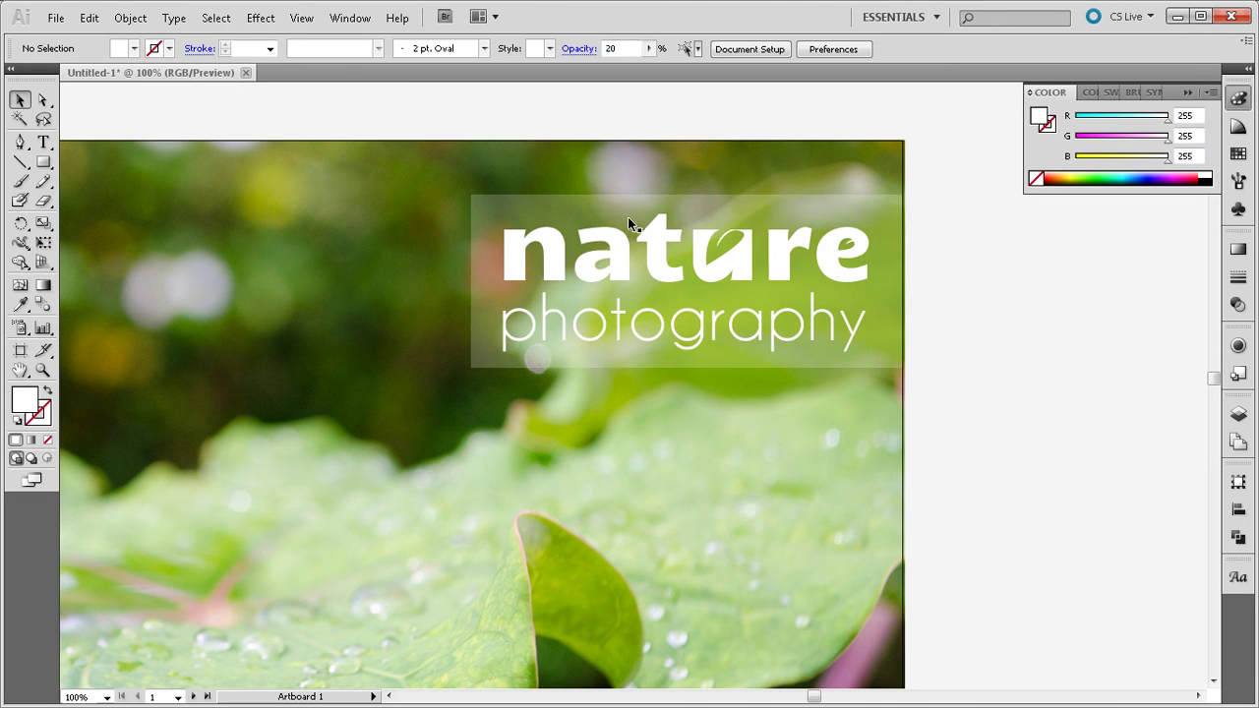
{"action": "key", "text": "a"}
{"action": "left_click", "coordinate": [474, 201]}
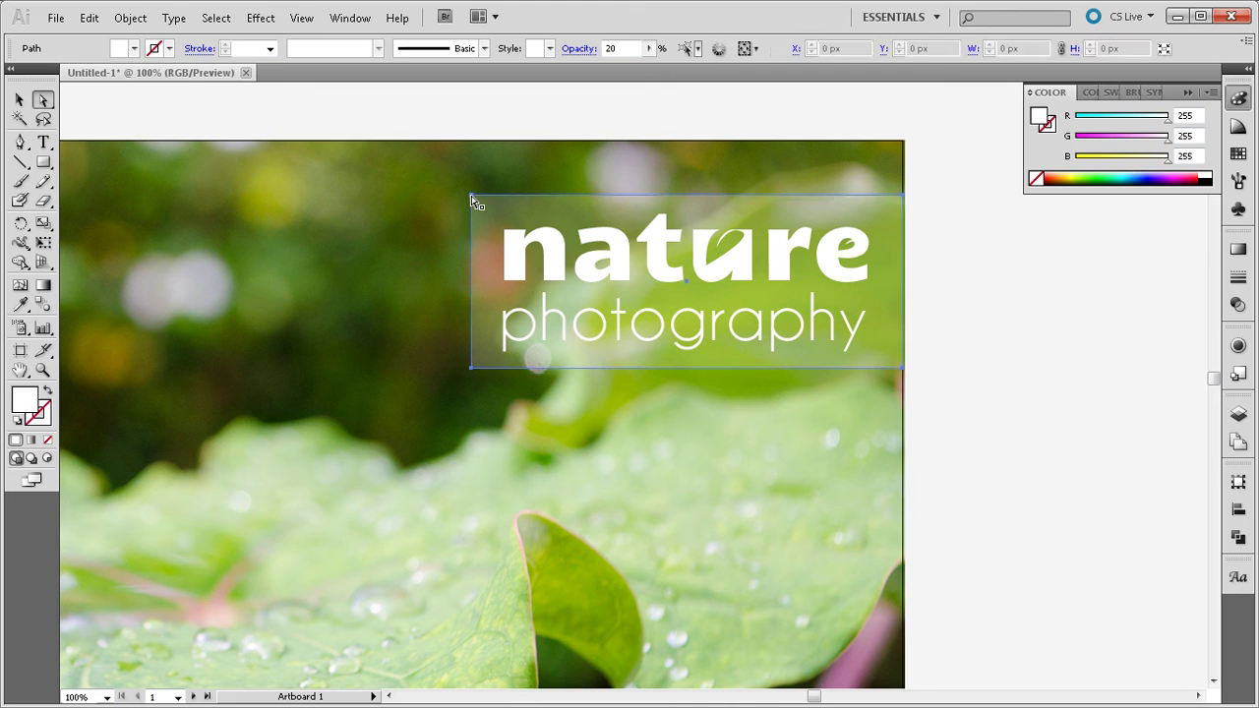
- Nudge the top-left anchor left and the bottom-left anchor right to slant the left edge
{"action": "left_click", "coordinate": [471, 195]}
{"action": "key", "text": "shift+Left"}
{"action": "key", "text": "shift+Left"}
{"action": "key", "text": "shift+Left"}
{"action": "key", "text": "shift+Left"}
{"action": "key", "text": "shift+Left"}
{"action": "key", "text": "shift+Left"}
{"action": "key", "text": "shift+Left"}
{"action": "key", "text": "shift+Left"}
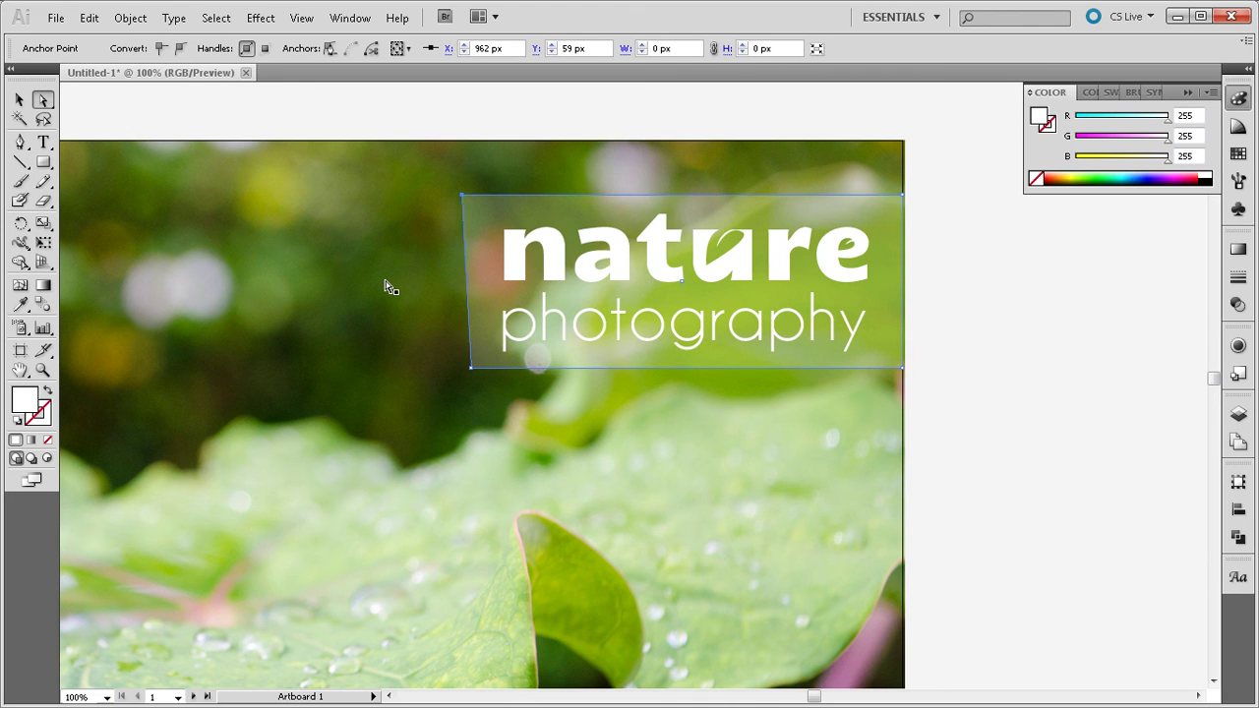
{"action": "left_click", "coordinate": [473, 368]}
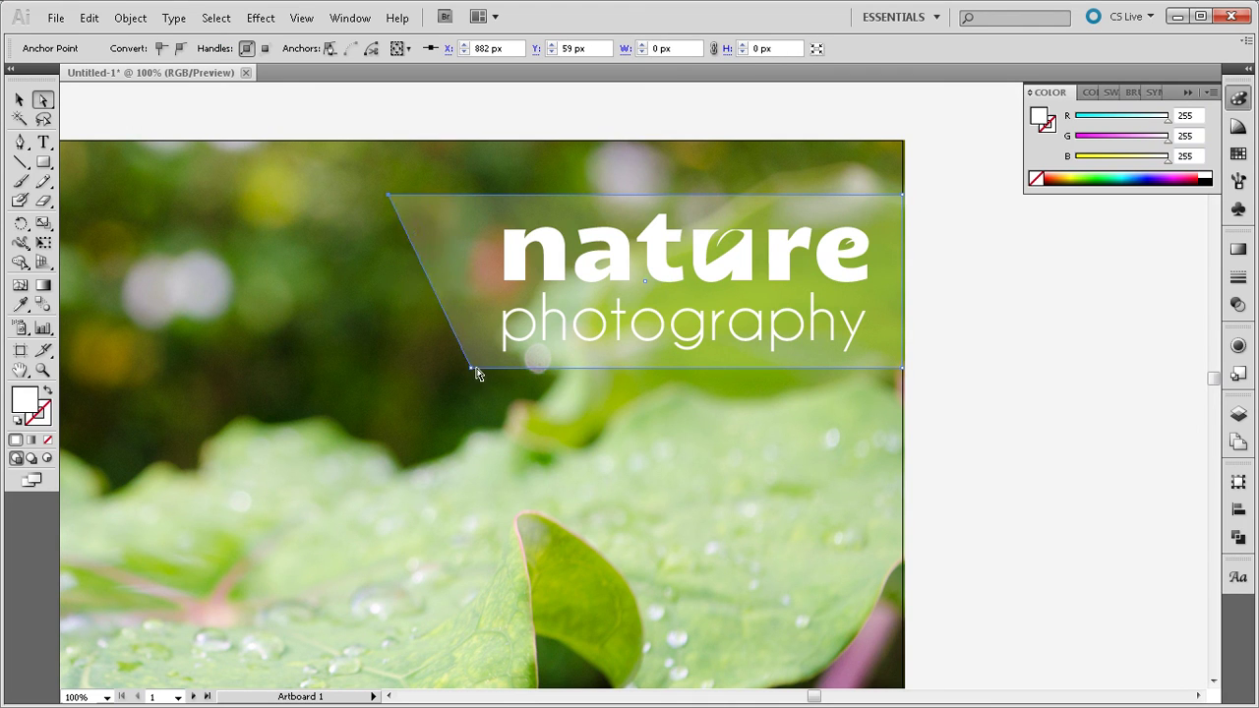
{"action": "key", "text": "shift+Right"}
{"action": "key", "text": "shift+Right"}
- Return to the Selection tool and reselect the banner to check its slanted shape
{"action": "left_click", "coordinate": [20, 99]}
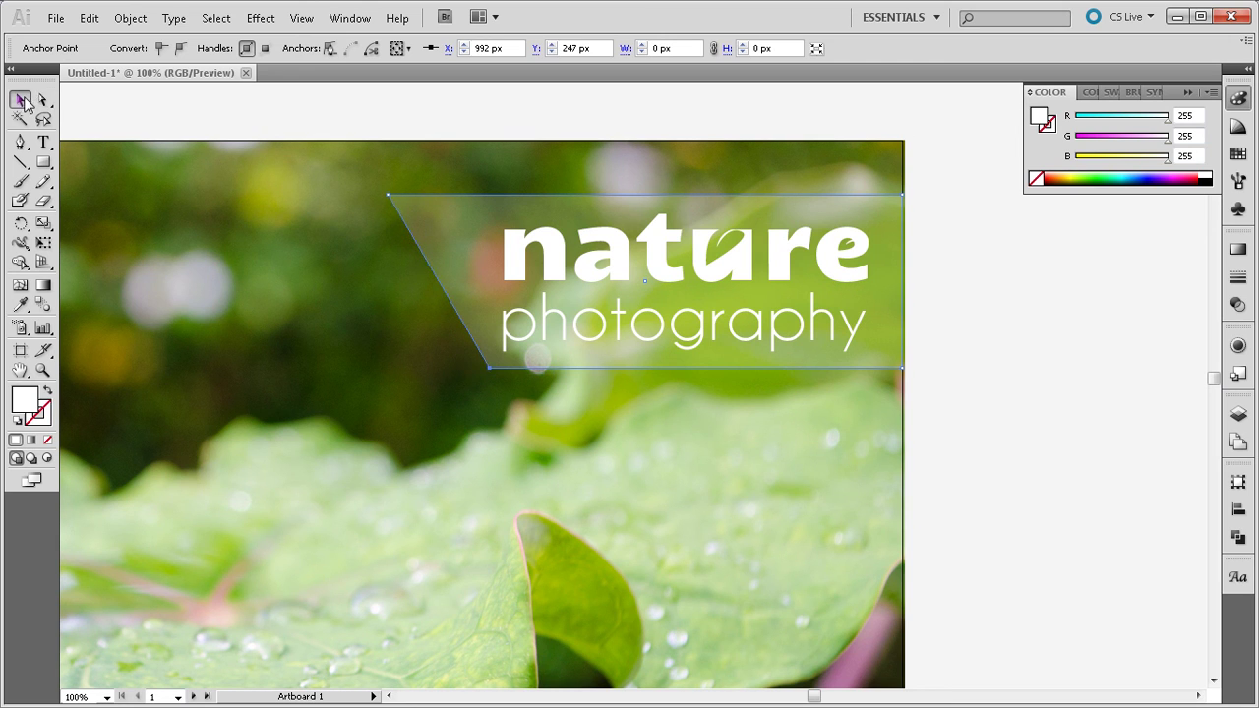
{"action": "left_click", "coordinate": [195, 110]}
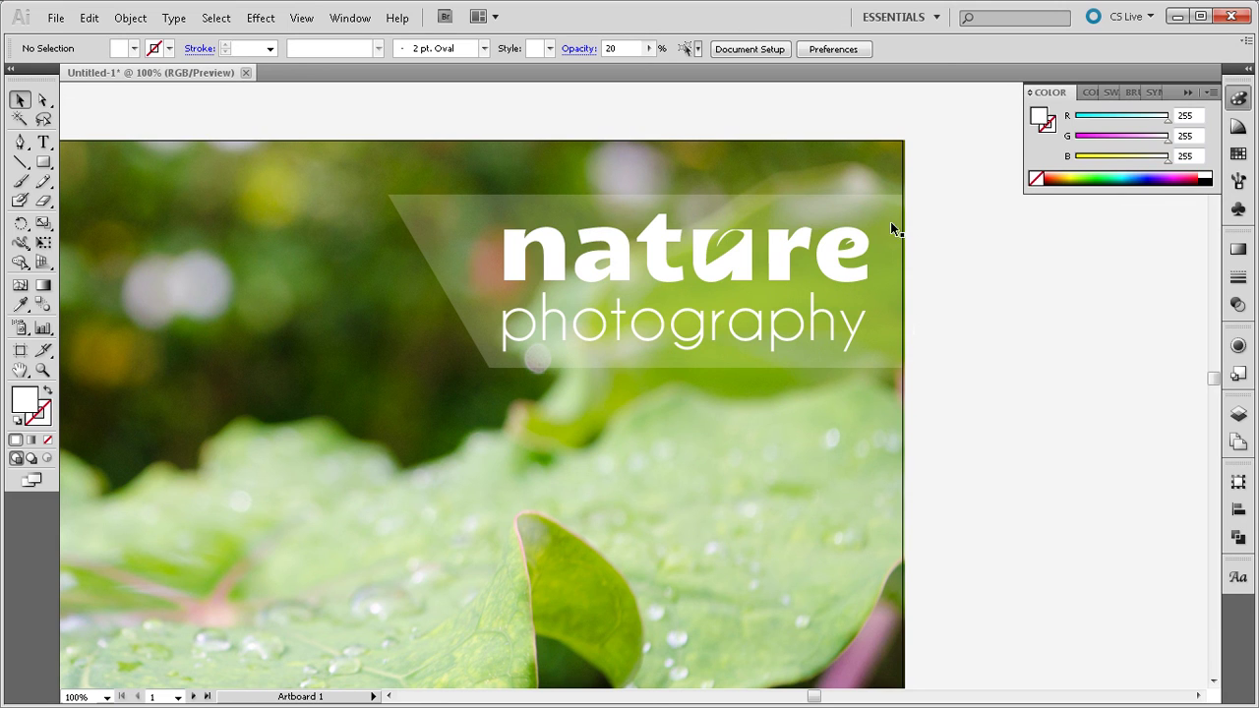
{"action": "left_click", "coordinate": [836, 270]}
{"action": "left_click", "coordinate": [970, 280]}
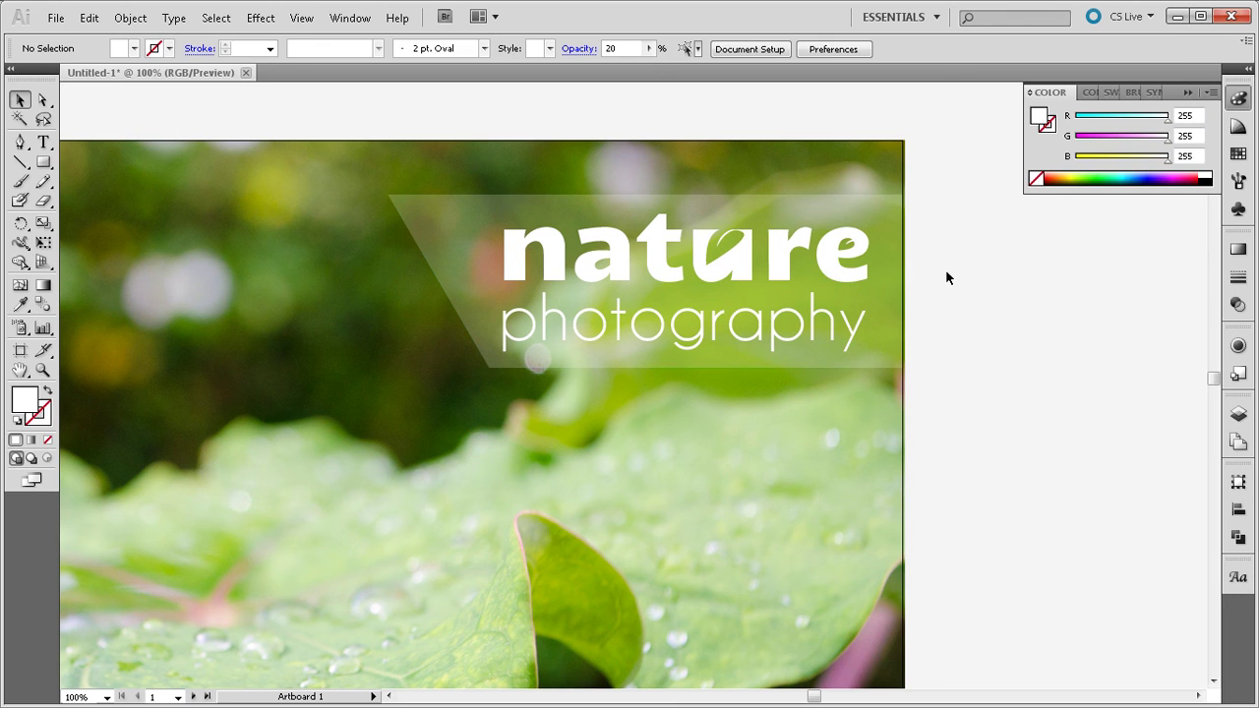